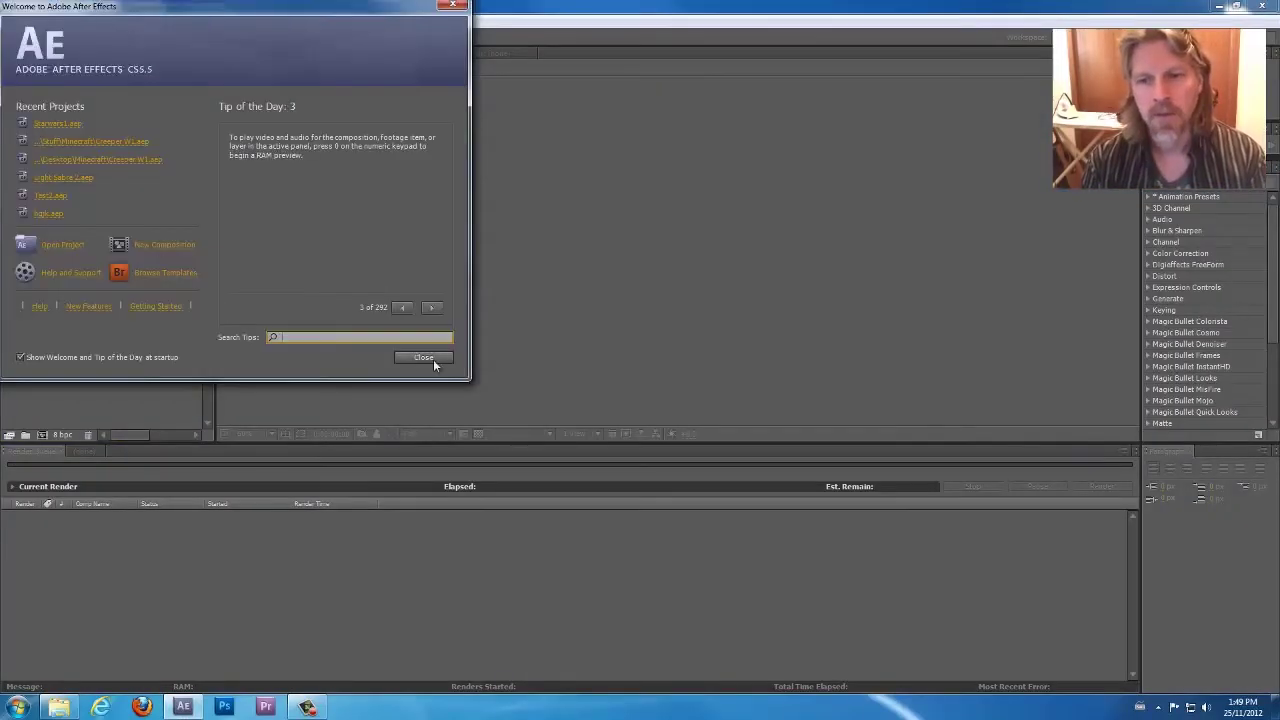
- Import Raw Footage.mov from the Star Wars folder, create a composition from it, and set the preview resolution to Full
{"action": "left_click", "coordinate": [420, 359]}
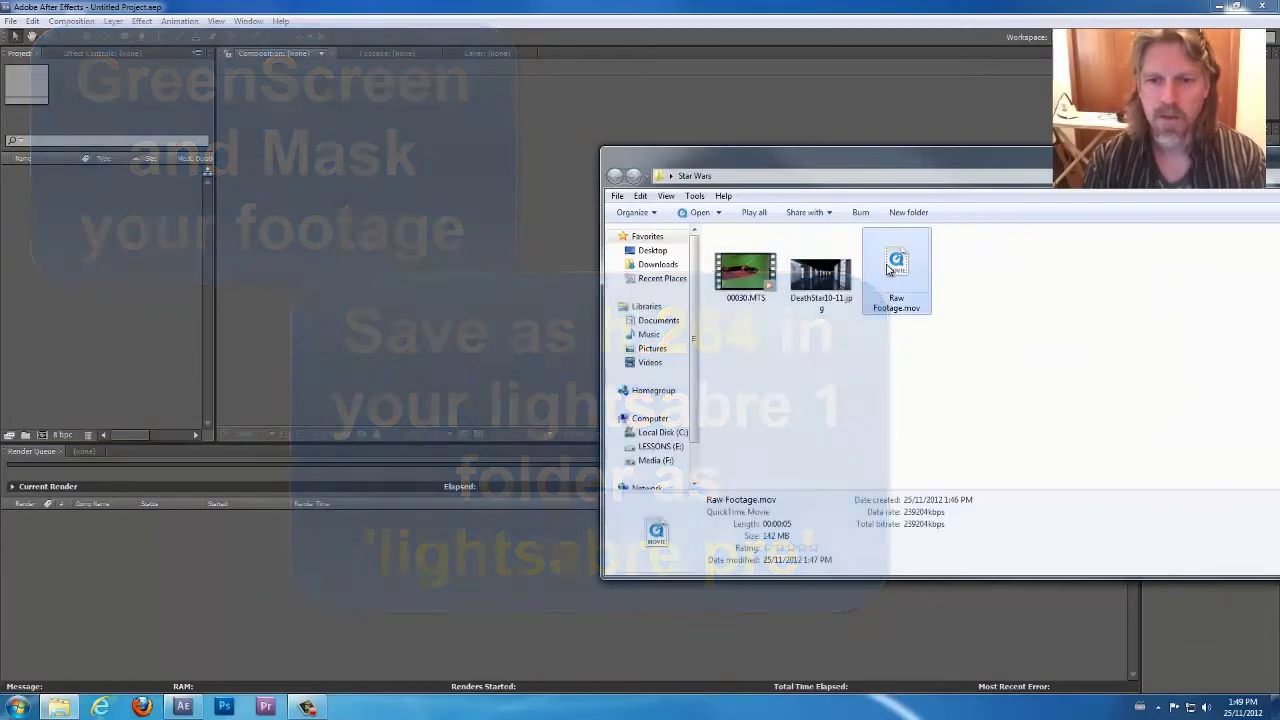
{"action": "left_click_drag", "start_coordinate": [896, 262], "coordinate": [117, 325]}
{"action": "left_click_drag", "start_coordinate": [50, 173], "coordinate": [660, 230]}
{"action": "left_click", "coordinate": [412, 435]}
{"action": "left_click", "coordinate": [415, 392]}
{"action": "left_click", "coordinate": [551, 535]}
- Play back the footage composition and examine the hooded figure's sword movement up close and at fitted size
{"action": "key", "text": "space"}
{"action": "key", "text": "space"}
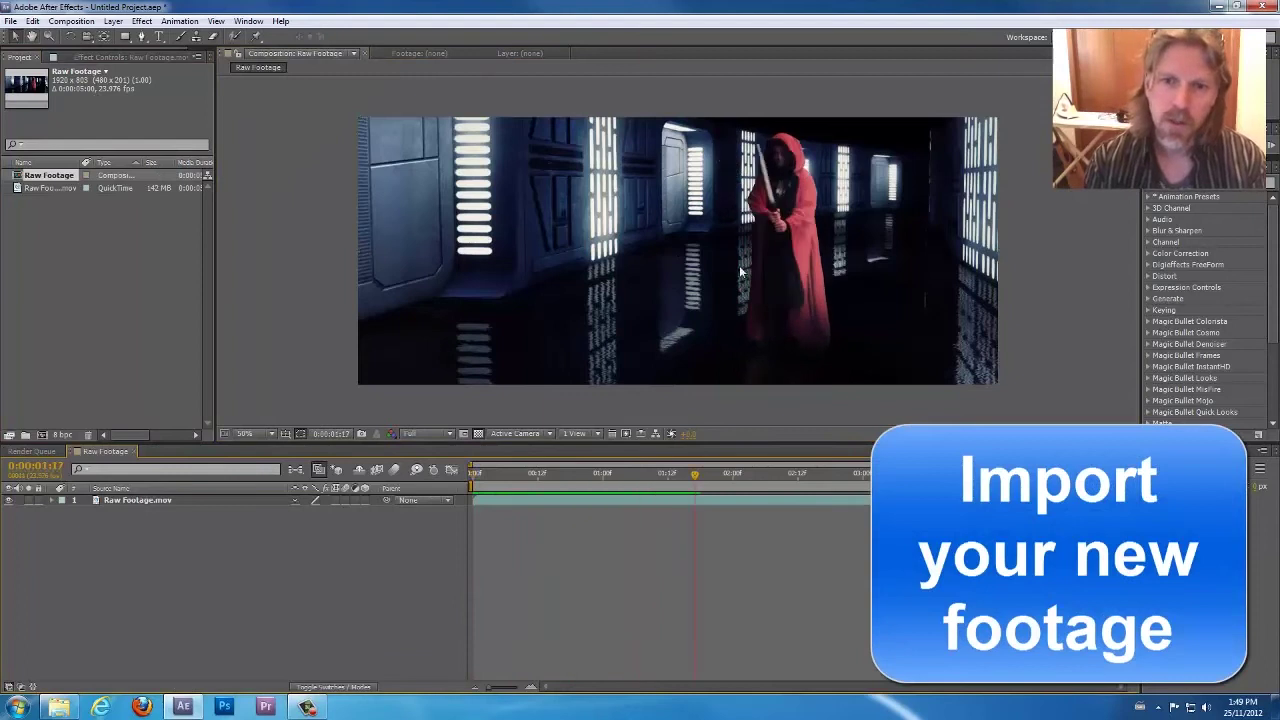
{"action": "scroll", "coordinate": [774, 168], "scroll_direction": "up", "scroll_amount": 2}
{"action": "scroll", "coordinate": [746, 236], "scroll_direction": "down", "scroll_amount": 2}
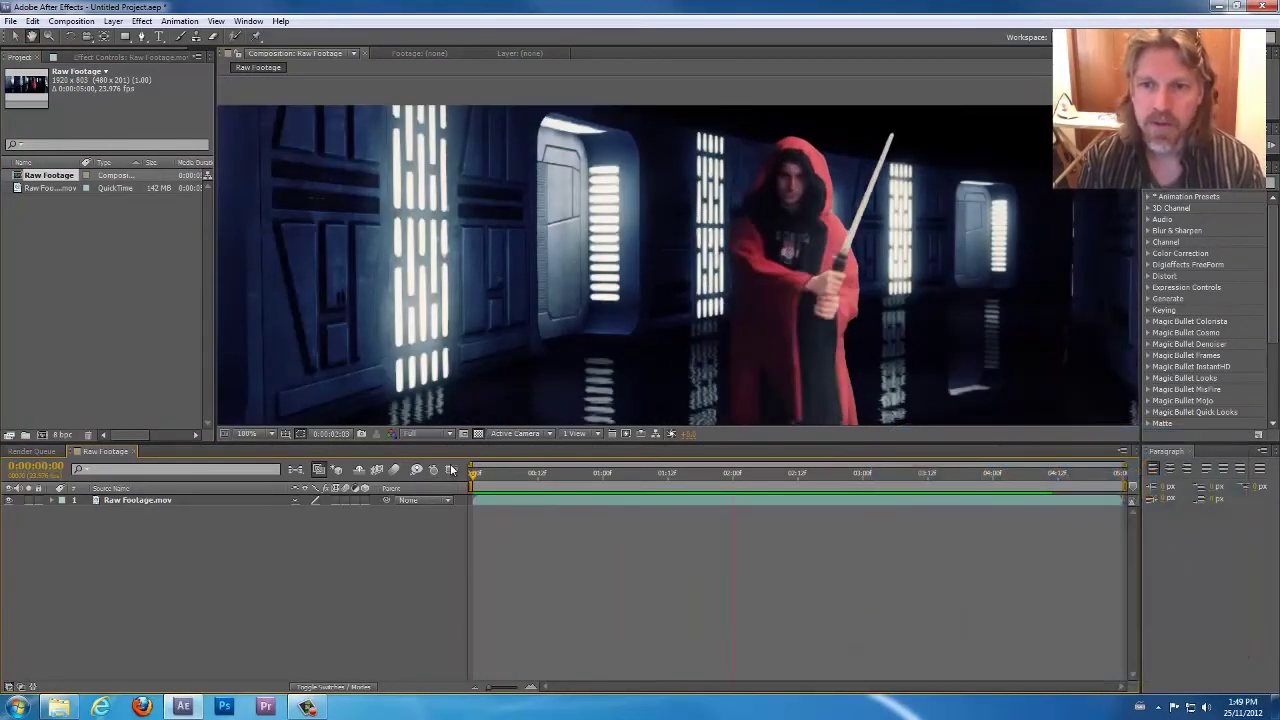
{"action": "key", "text": "space"}
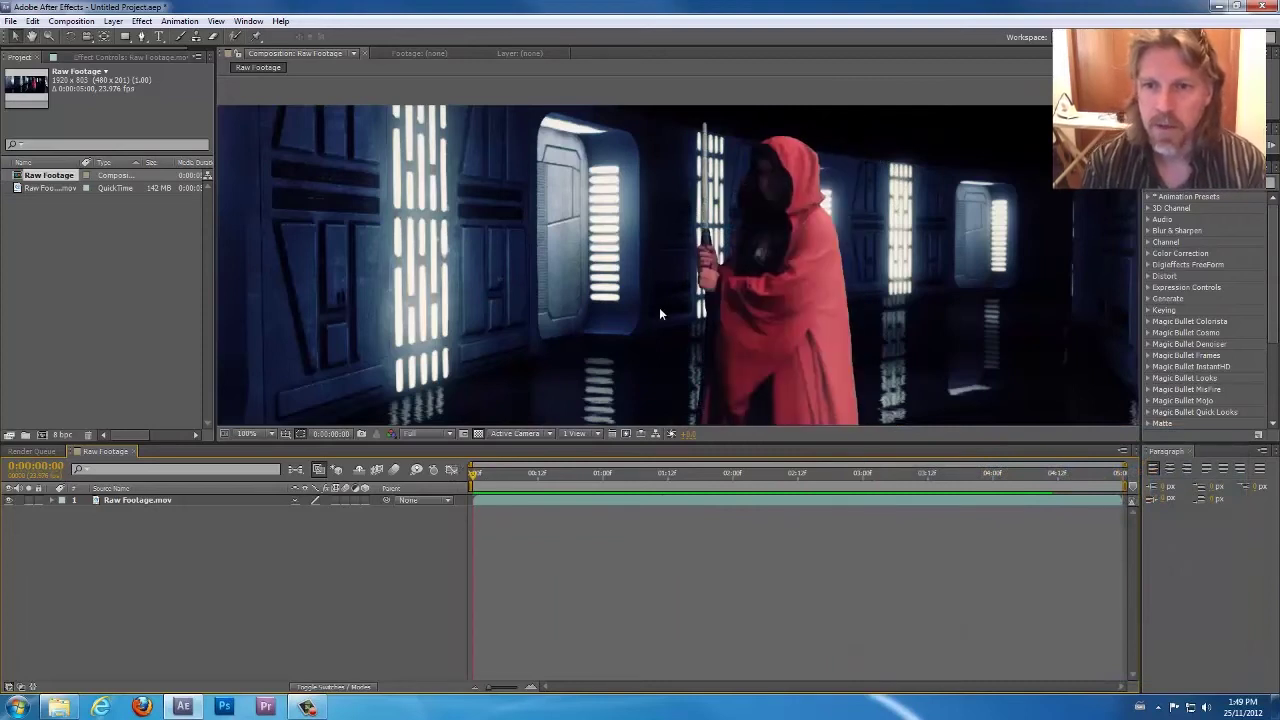
{"action": "scroll", "coordinate": [661, 313], "scroll_direction": "down", "scroll_amount": 1}
{"action": "scroll", "coordinate": [659, 316], "scroll_direction": "up", "scroll_amount": 1}
{"action": "scroll", "coordinate": [656, 322], "scroll_direction": "down", "scroll_amount": 1}
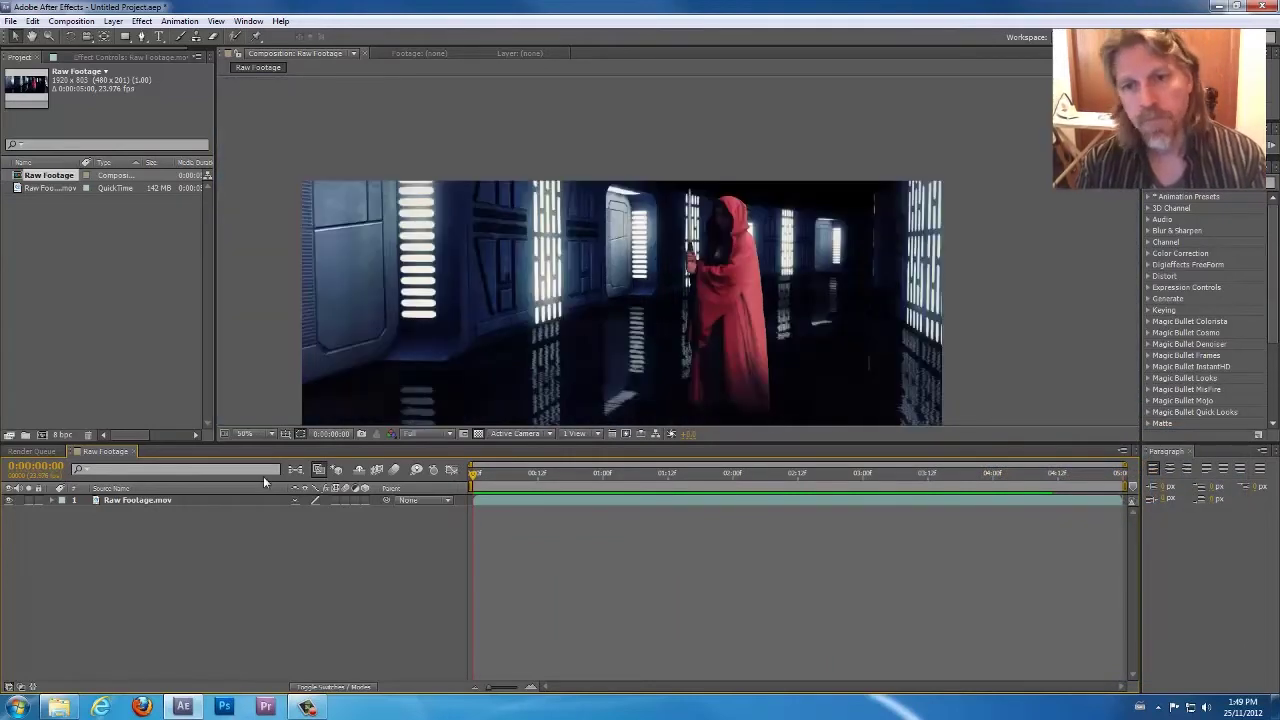
{"action": "left_click", "coordinate": [258, 440]}
{"action": "left_click", "coordinate": [256, 456]}
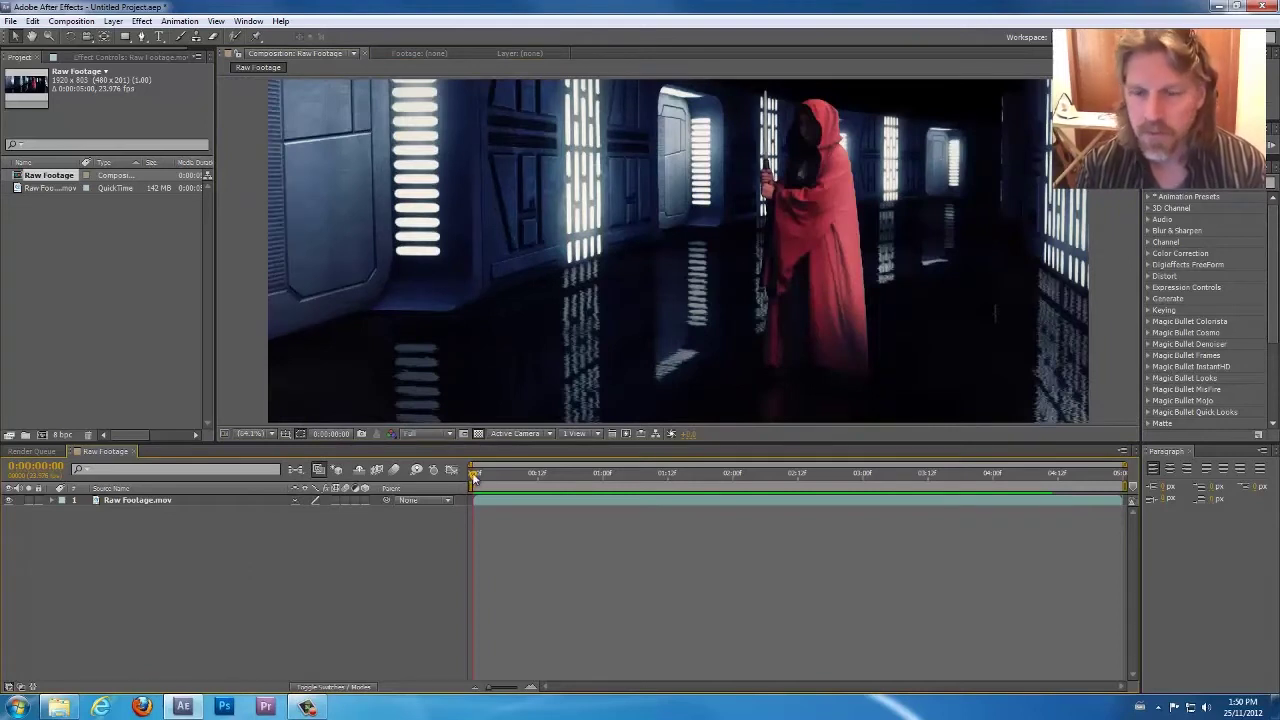
- Move the current time to 0:00:02:09, showing the figure holding the sword blade upright
{"action": "left_click_drag", "start_coordinate": [476, 473], "coordinate": [784, 435]}
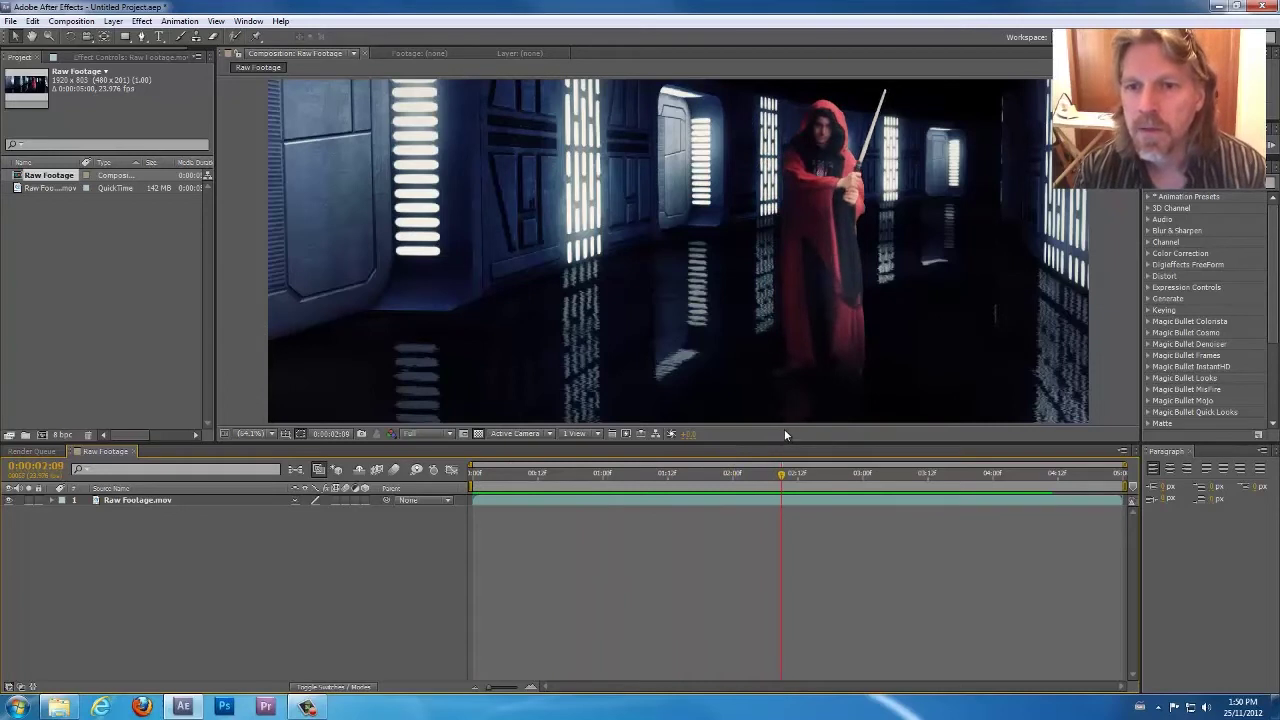
{"action": "scroll", "coordinate": [873, 126], "scroll_direction": "up", "scroll_amount": 1}
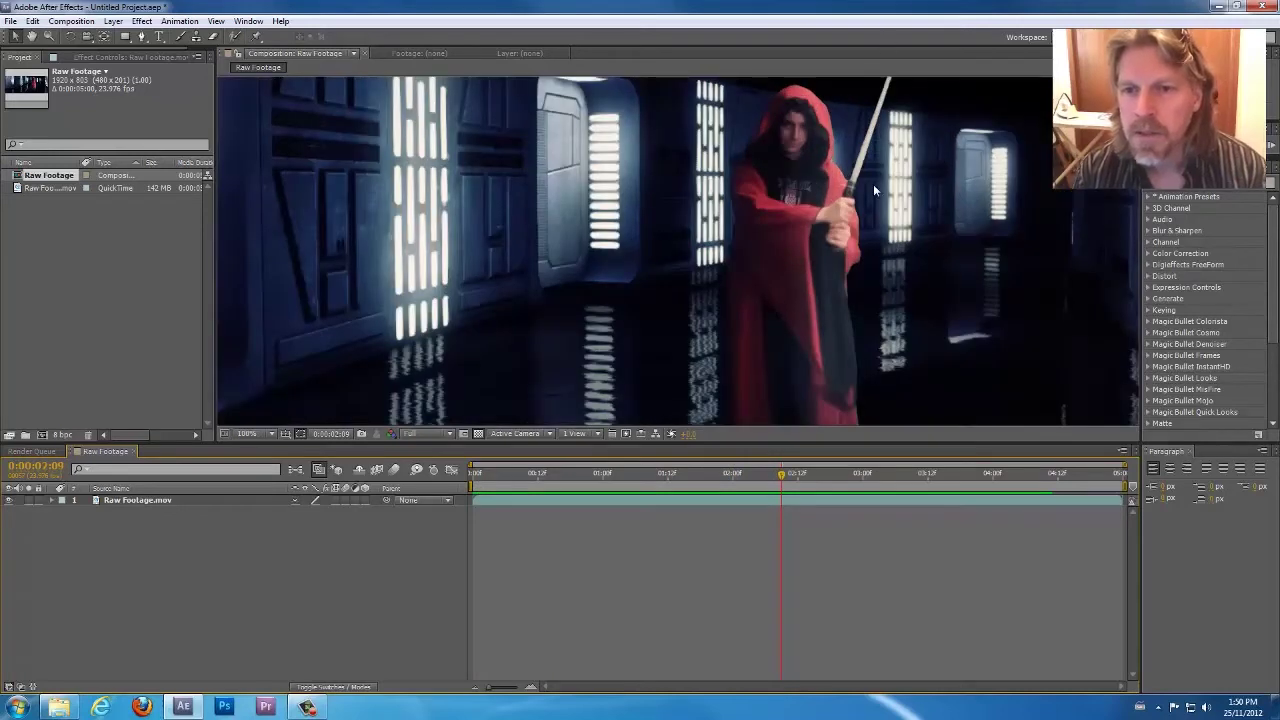
{"action": "scroll", "coordinate": [875, 182], "scroll_direction": "down", "scroll_amount": 1}
{"action": "scroll", "coordinate": [887, 128], "scroll_direction": "up", "scroll_amount": 2}
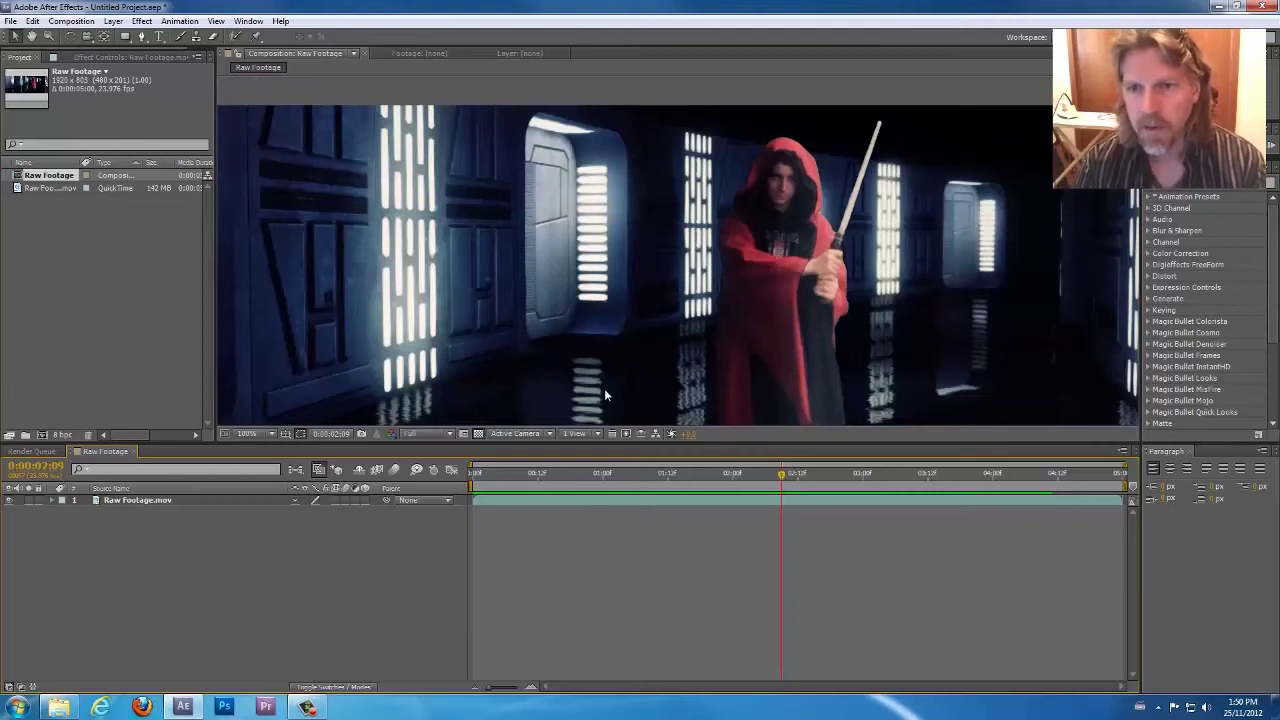
- Add a new composition-sized solid layer in pure white (FFFFFF) above the footage
{"action": "left_click", "coordinate": [109, 23]}
{"action": "mouse_move", "coordinate": [115, 38]}
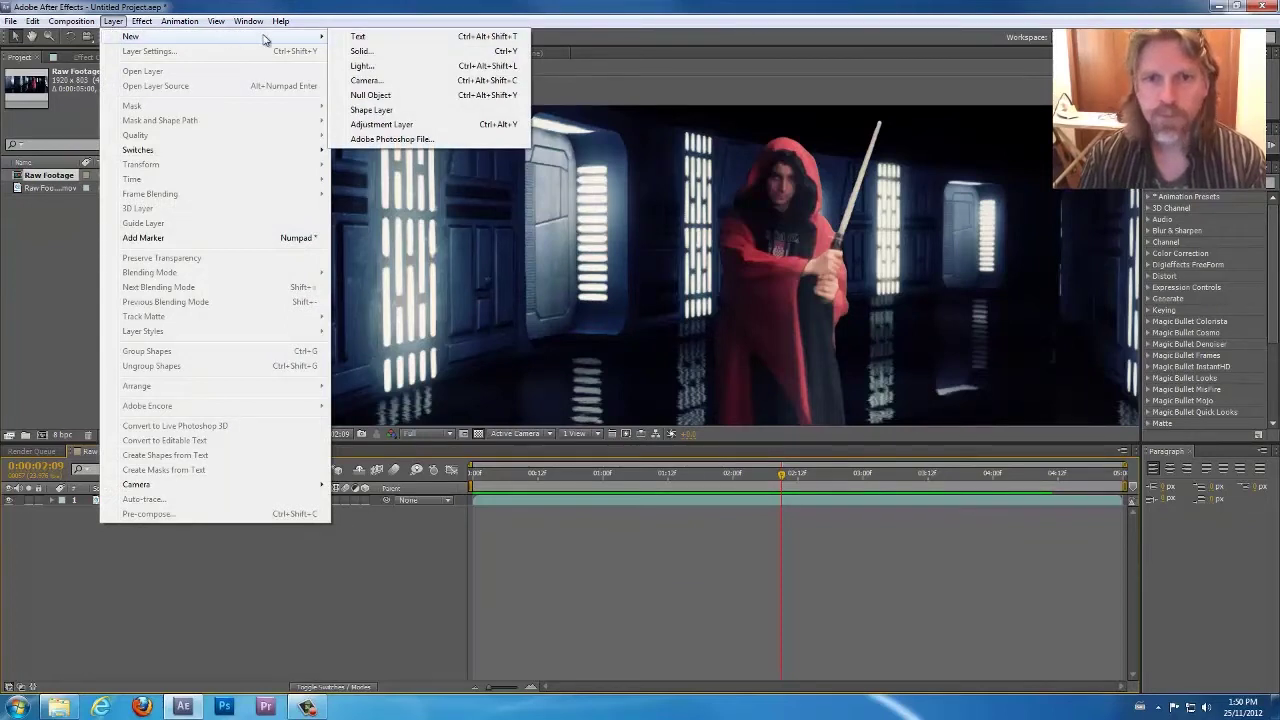
{"action": "left_click", "coordinate": [357, 51]}
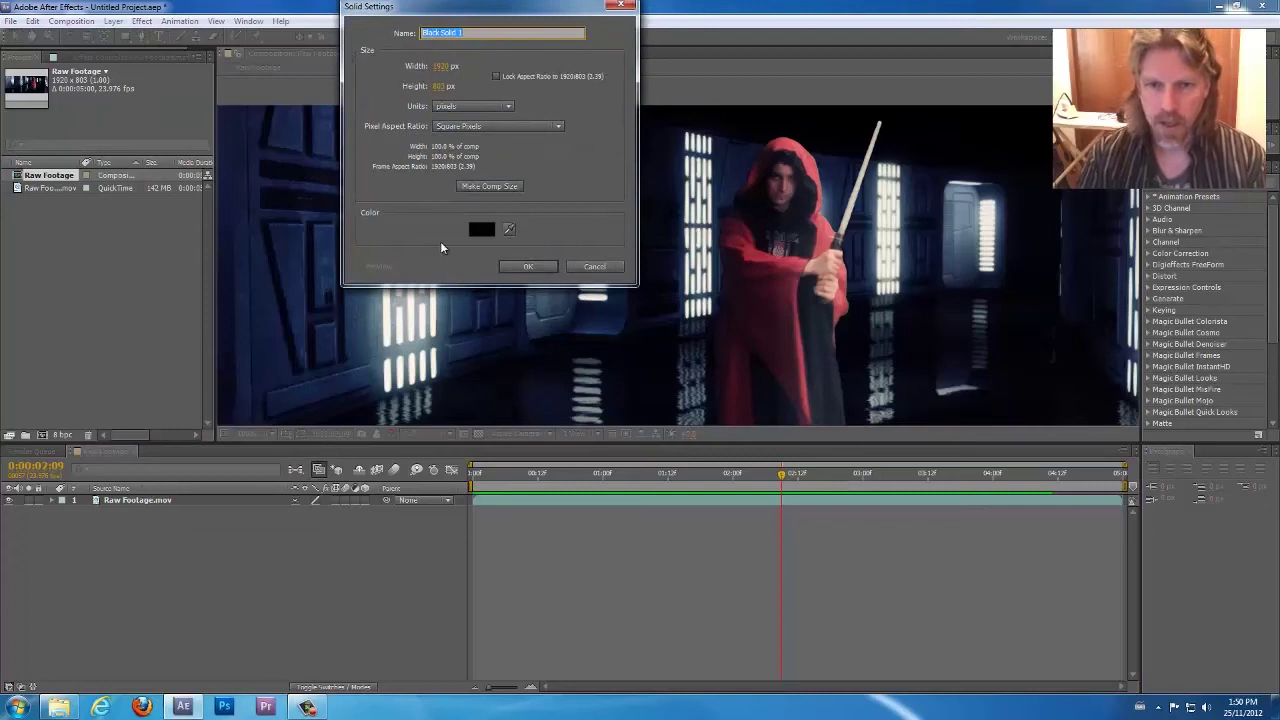
{"action": "left_click", "coordinate": [485, 230]}
{"action": "left_click_drag", "start_coordinate": [120, 156], "coordinate": [3, 4]}
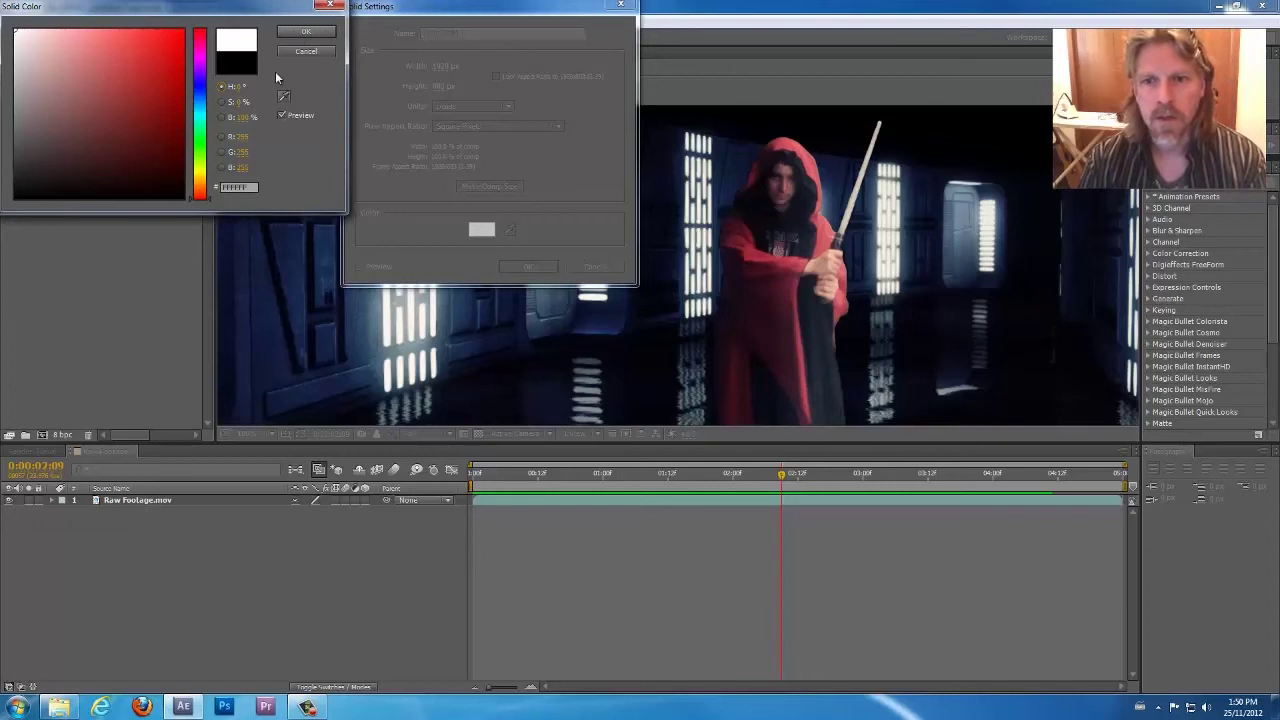
{"action": "left_click", "coordinate": [238, 187]}
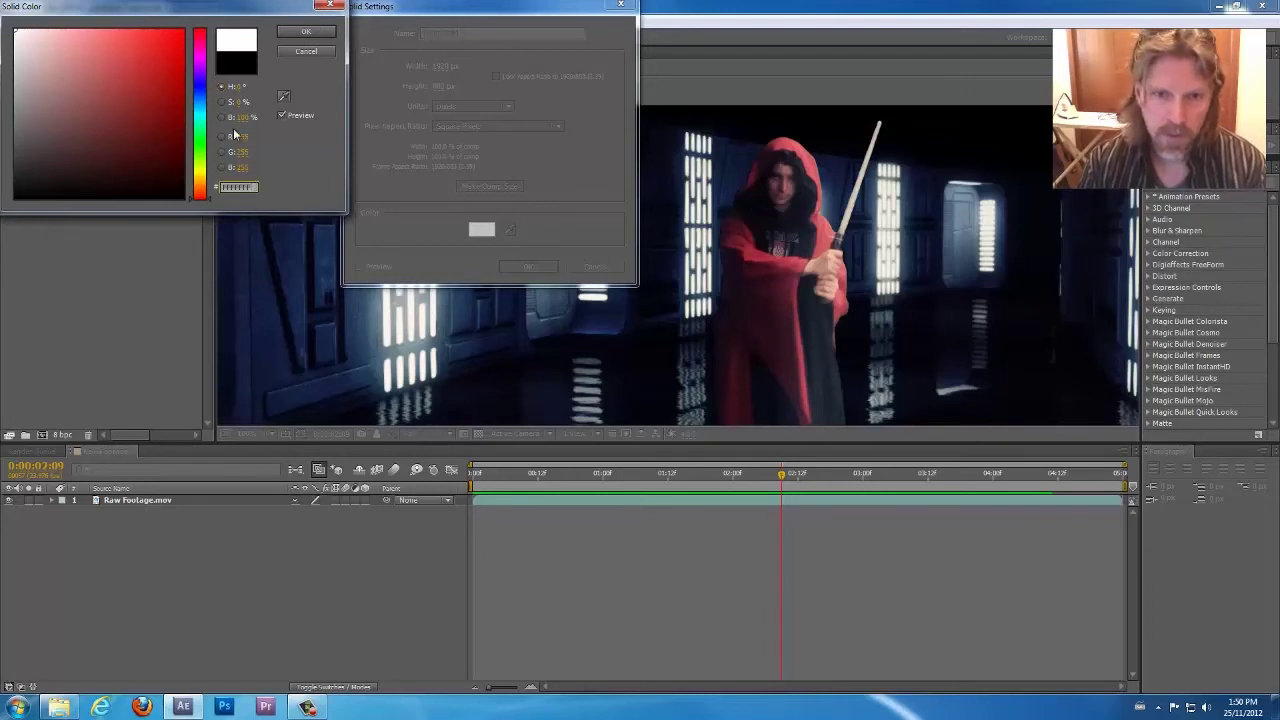
{"action": "left_click", "coordinate": [130, 141]}
{"action": "left_click", "coordinate": [15, 29]}
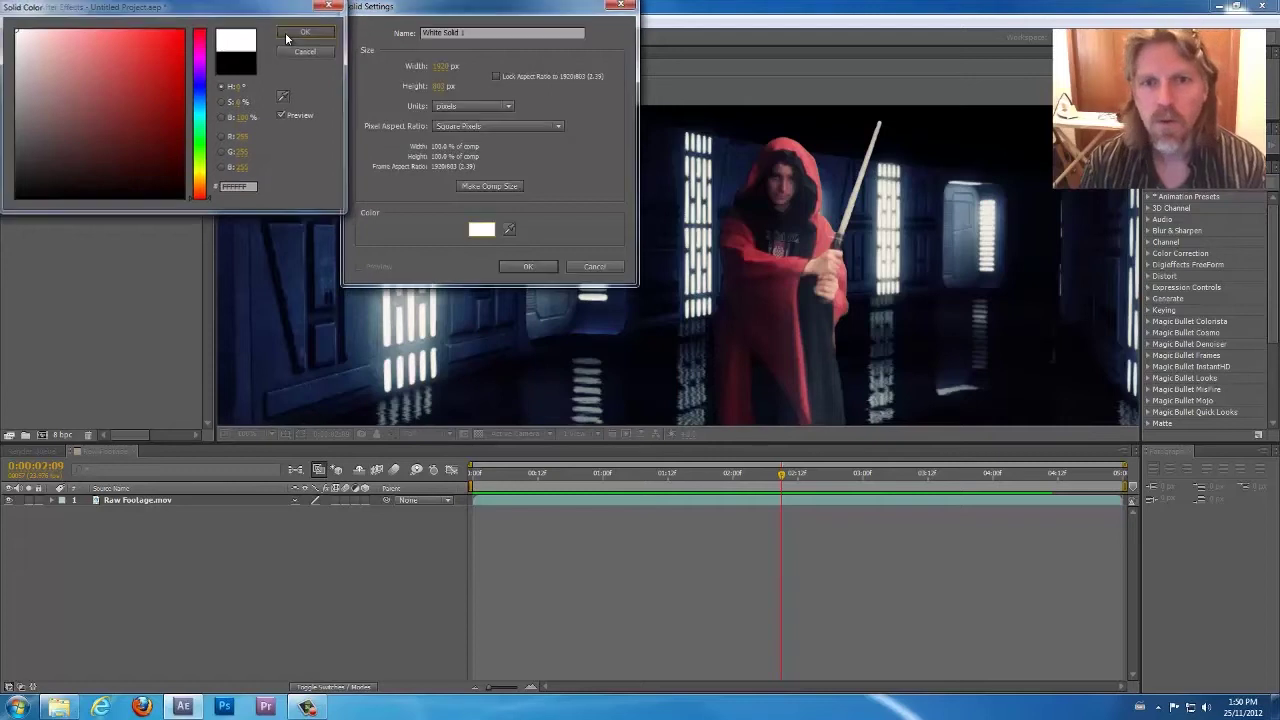
{"action": "left_click", "coordinate": [287, 35]}
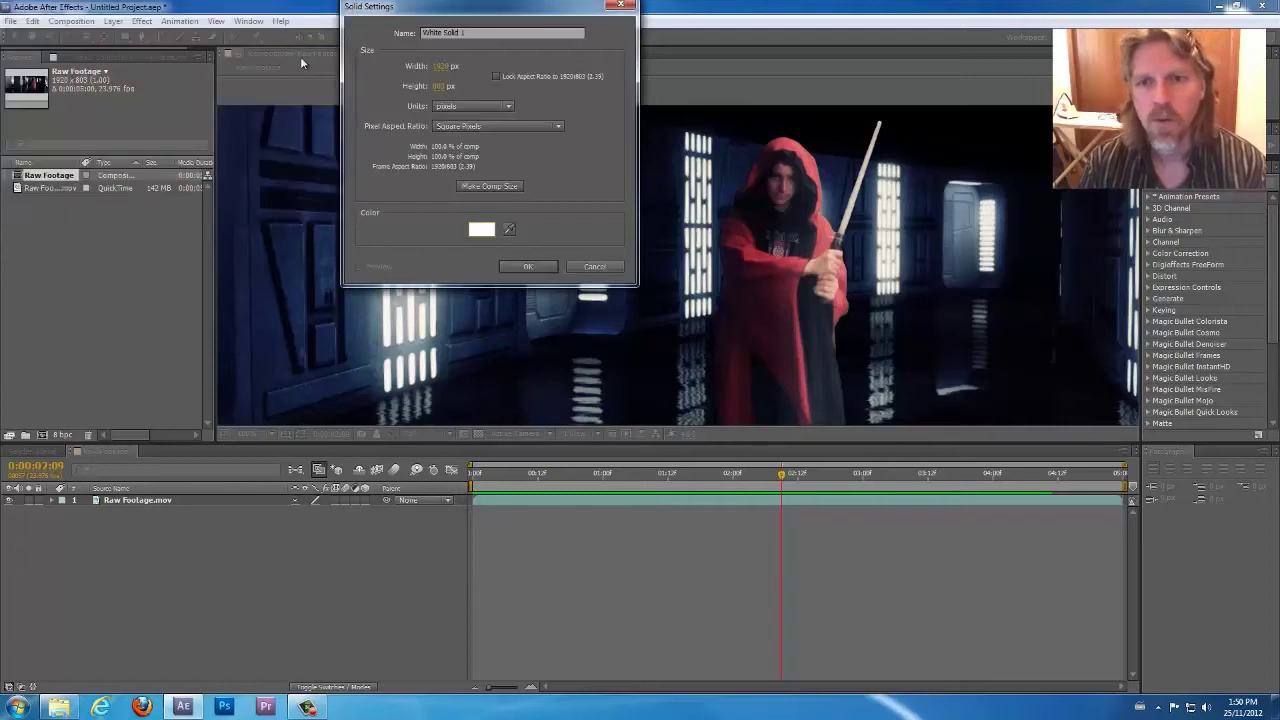
{"action": "left_click", "coordinate": [530, 266]}
- Lower the white solid's opacity to 15% so the footage shows through
{"action": "key", "text": "comma"}
{"action": "key", "text": "comma"}
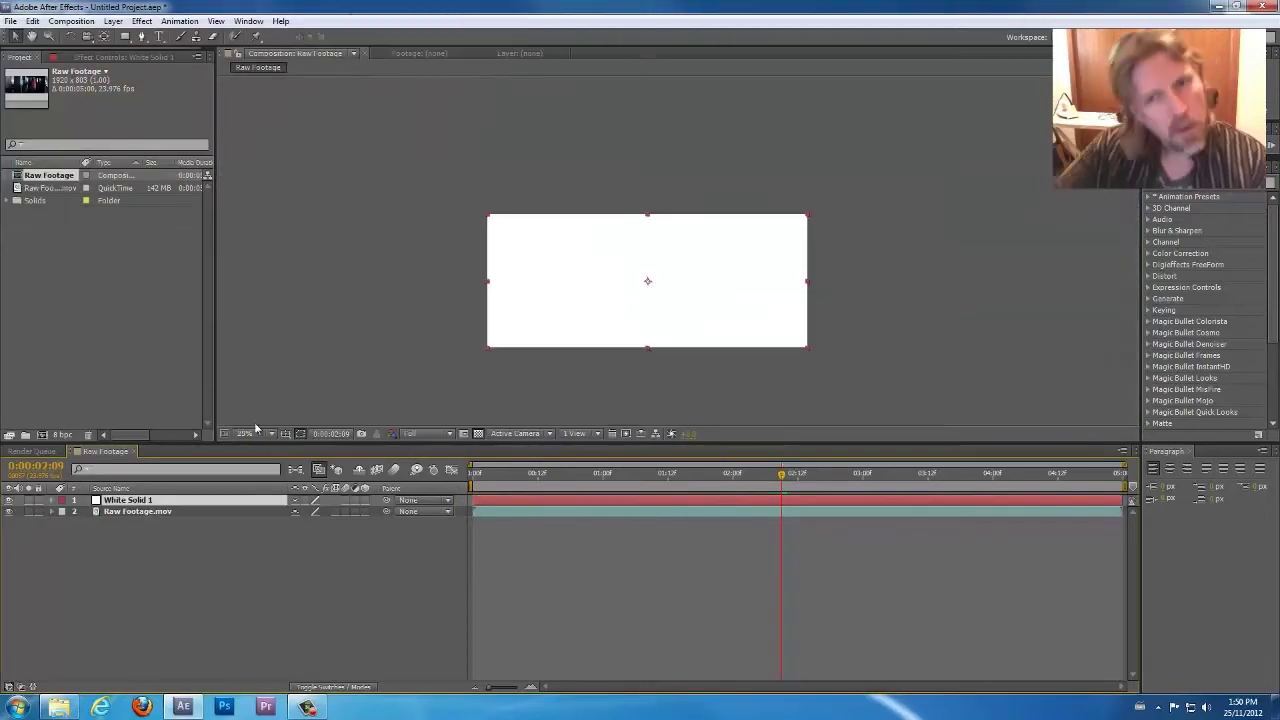
{"action": "left_click", "coordinate": [246, 433]}
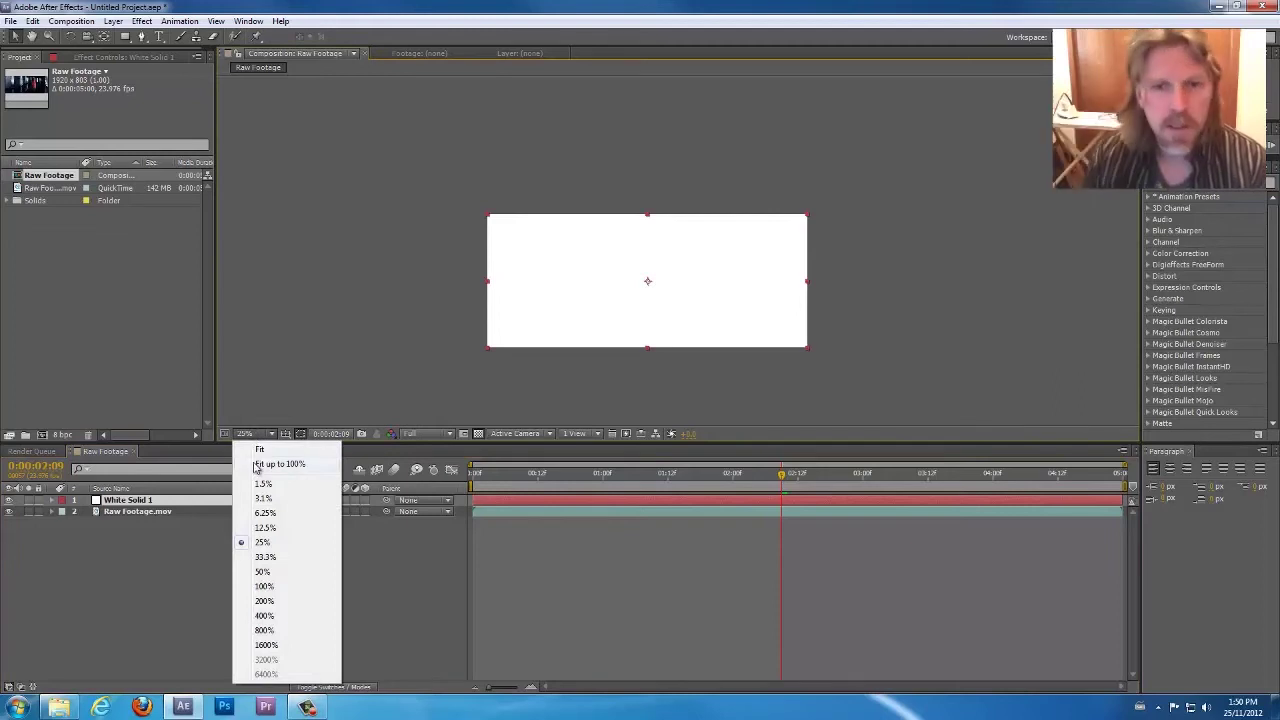
{"action": "left_click", "coordinate": [270, 464]}
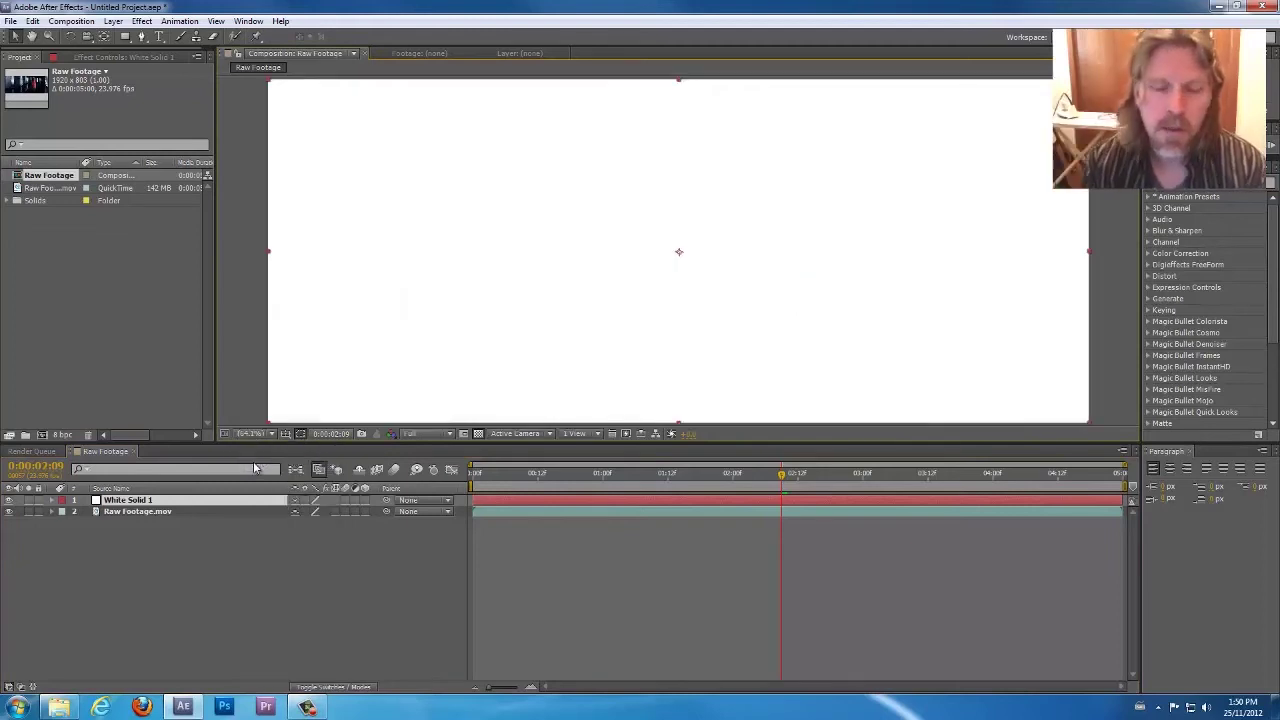
{"action": "left_click", "coordinate": [53, 501]}
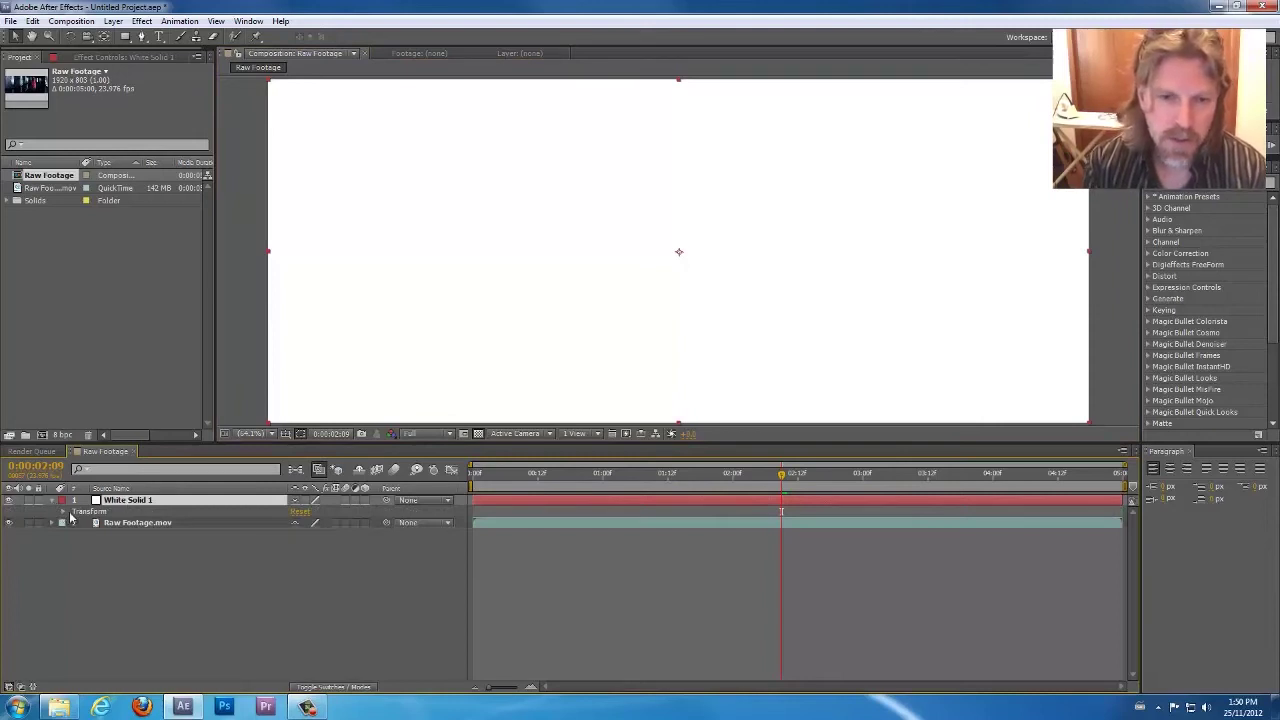
{"action": "left_click", "coordinate": [64, 512]}
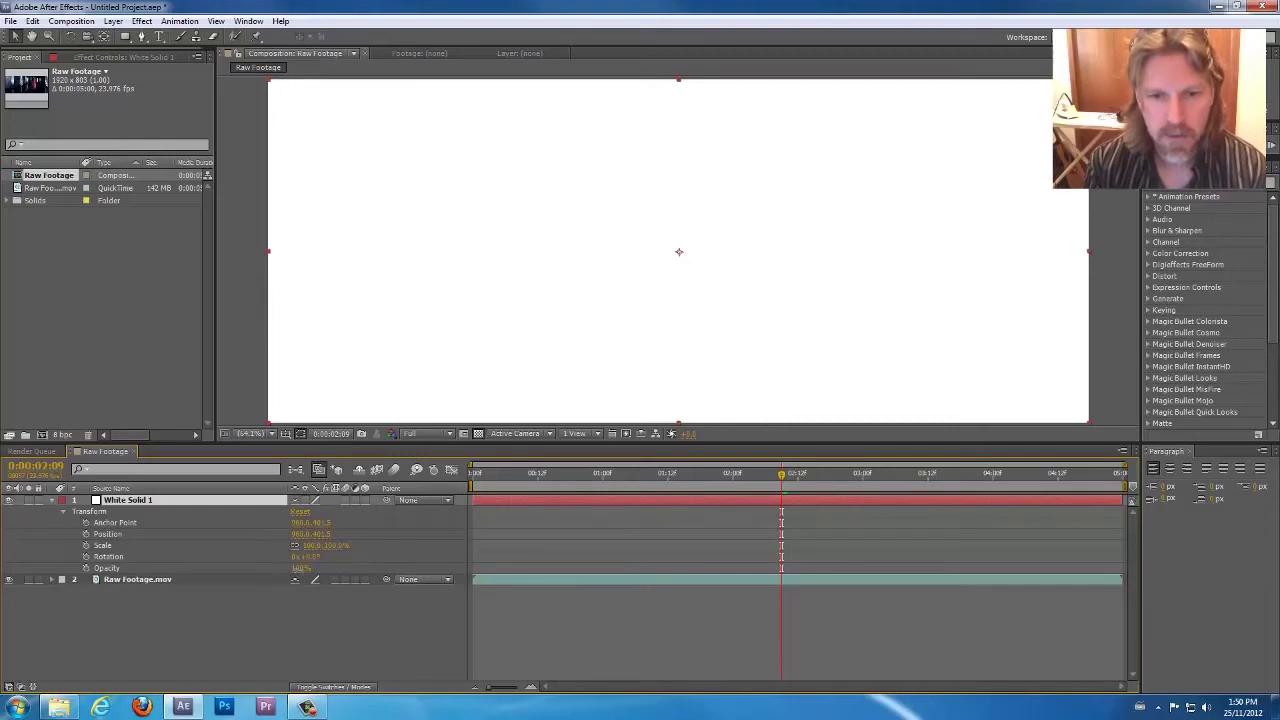
{"action": "left_click_drag", "start_coordinate": [296, 568], "coordinate": [234, 566]}
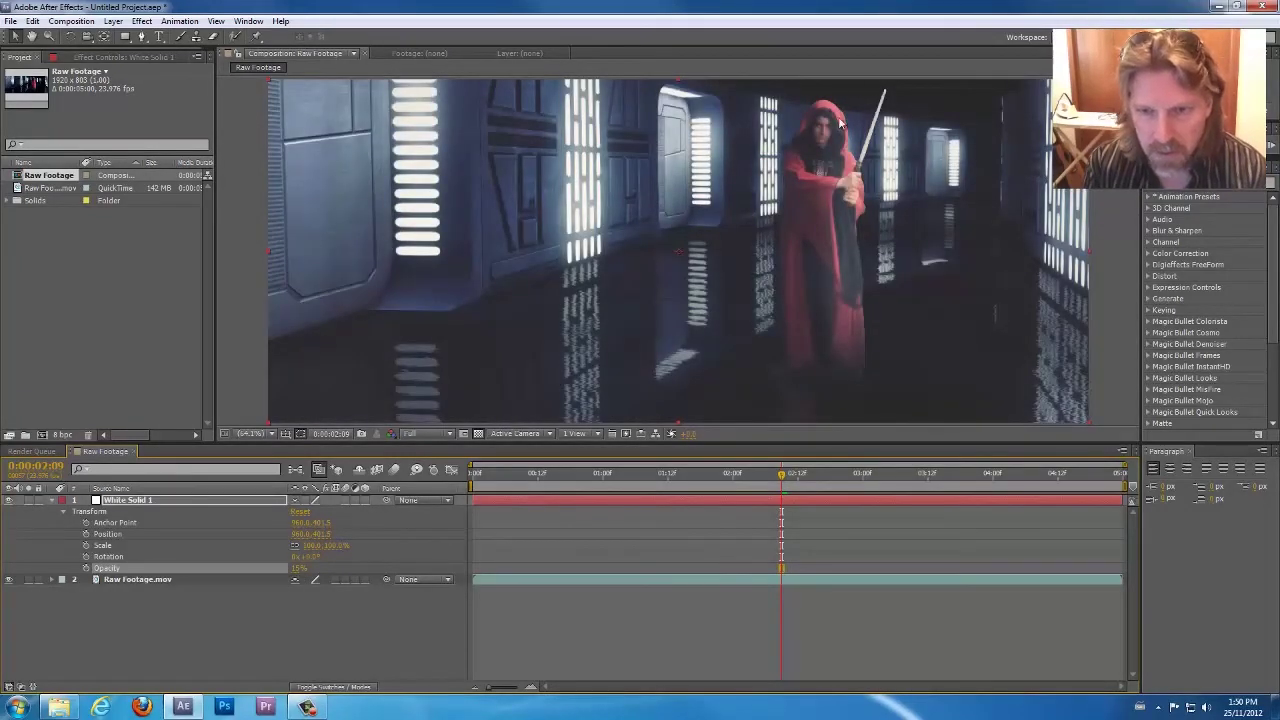
- Draw a closed four-point Pen tool mask on the white solid, tracing the sword blade from hilt to tip
{"action": "scroll", "coordinate": [734, 173], "scroll_direction": "down", "scroll_amount": 1}
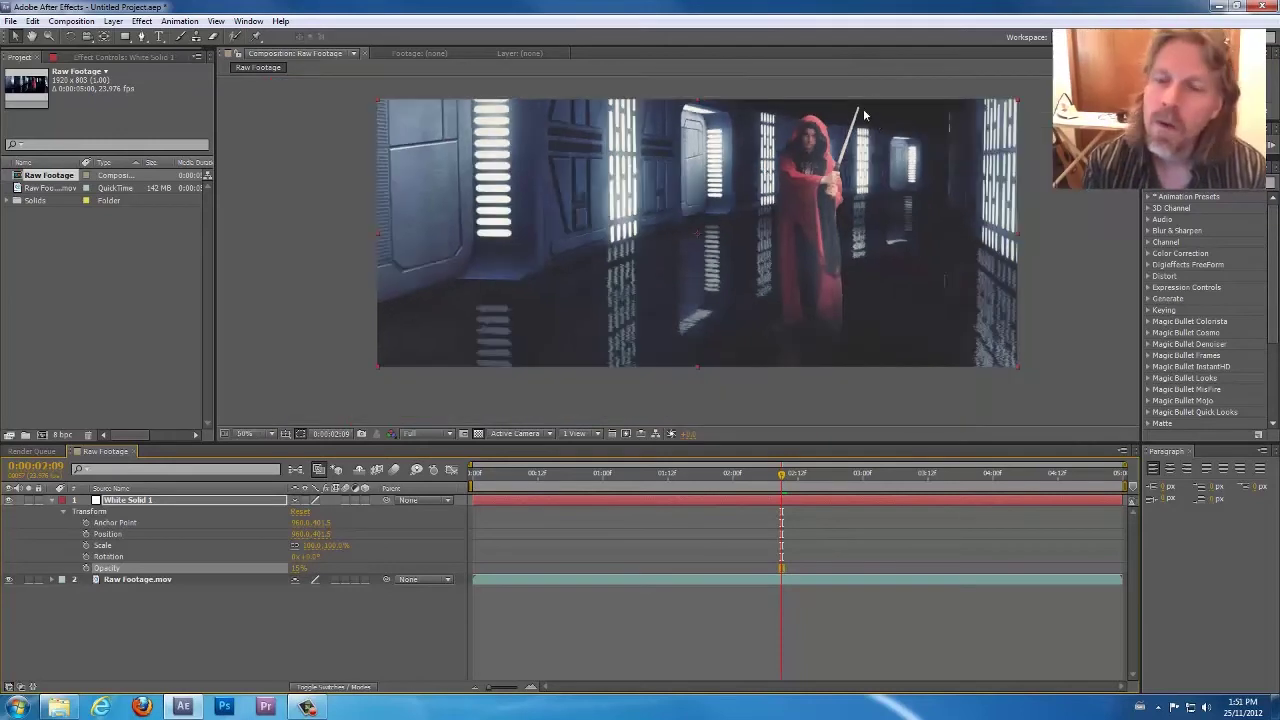
{"action": "scroll", "coordinate": [863, 108], "scroll_direction": "up", "scroll_amount": 2}
{"action": "scroll", "coordinate": [862, 113], "scroll_direction": "up", "scroll_amount": 1}
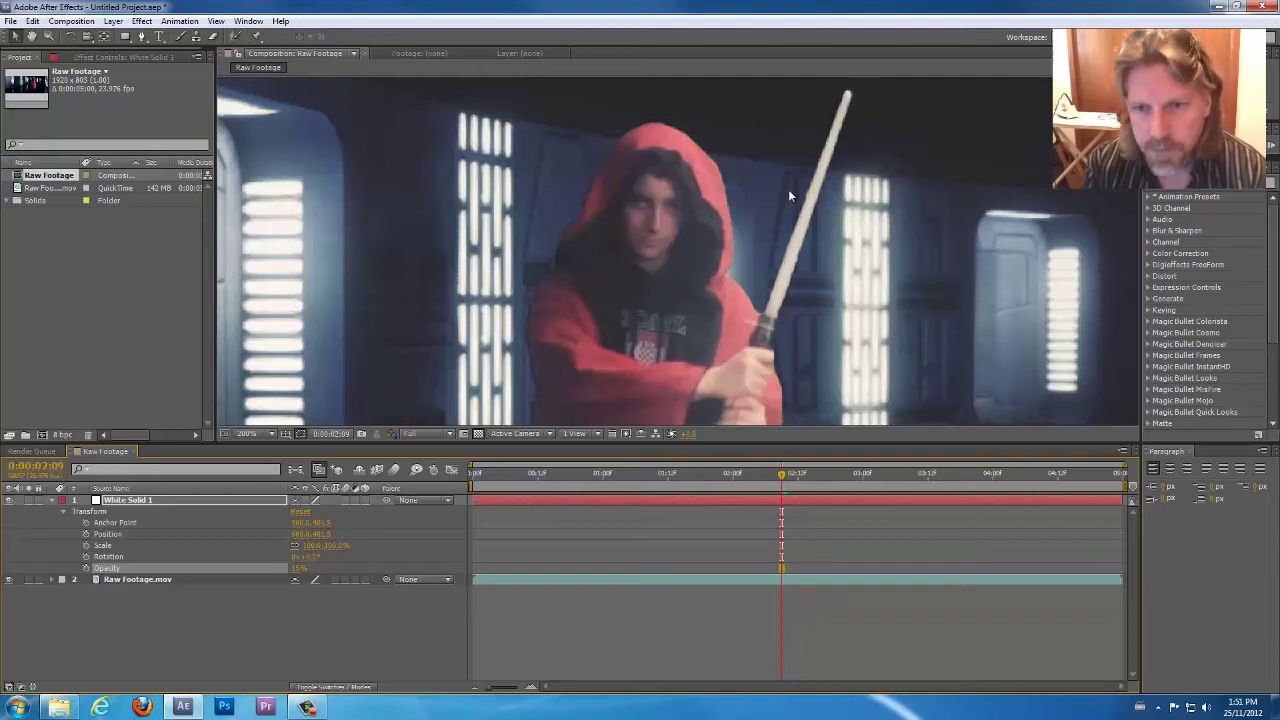
{"action": "left_click", "coordinate": [143, 37]}
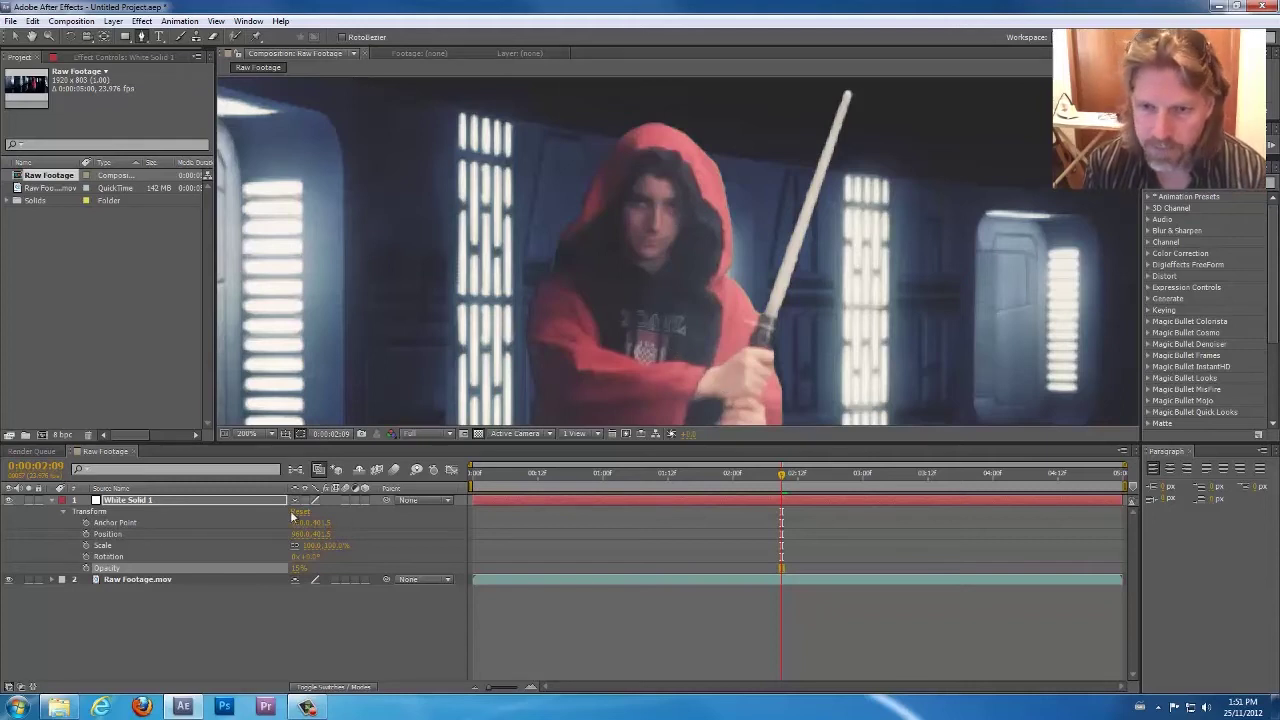
{"action": "left_click", "coordinate": [120, 505]}
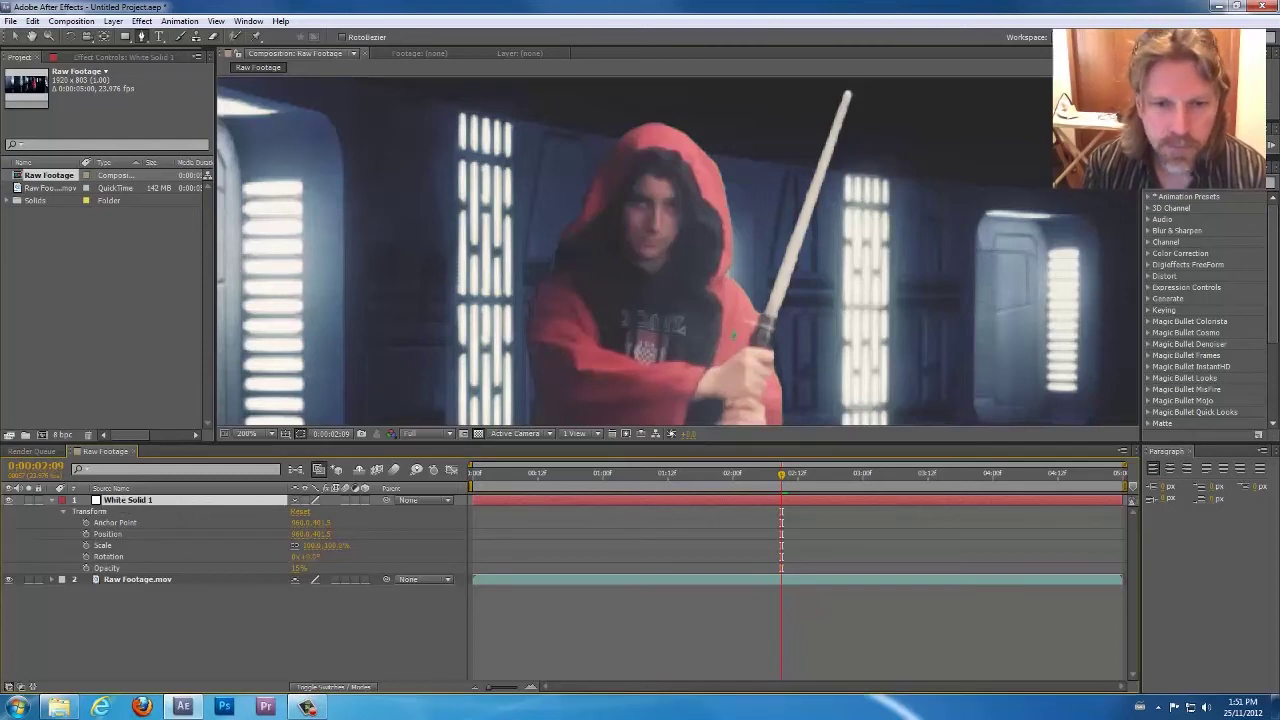
{"action": "left_click", "coordinate": [763, 317]}
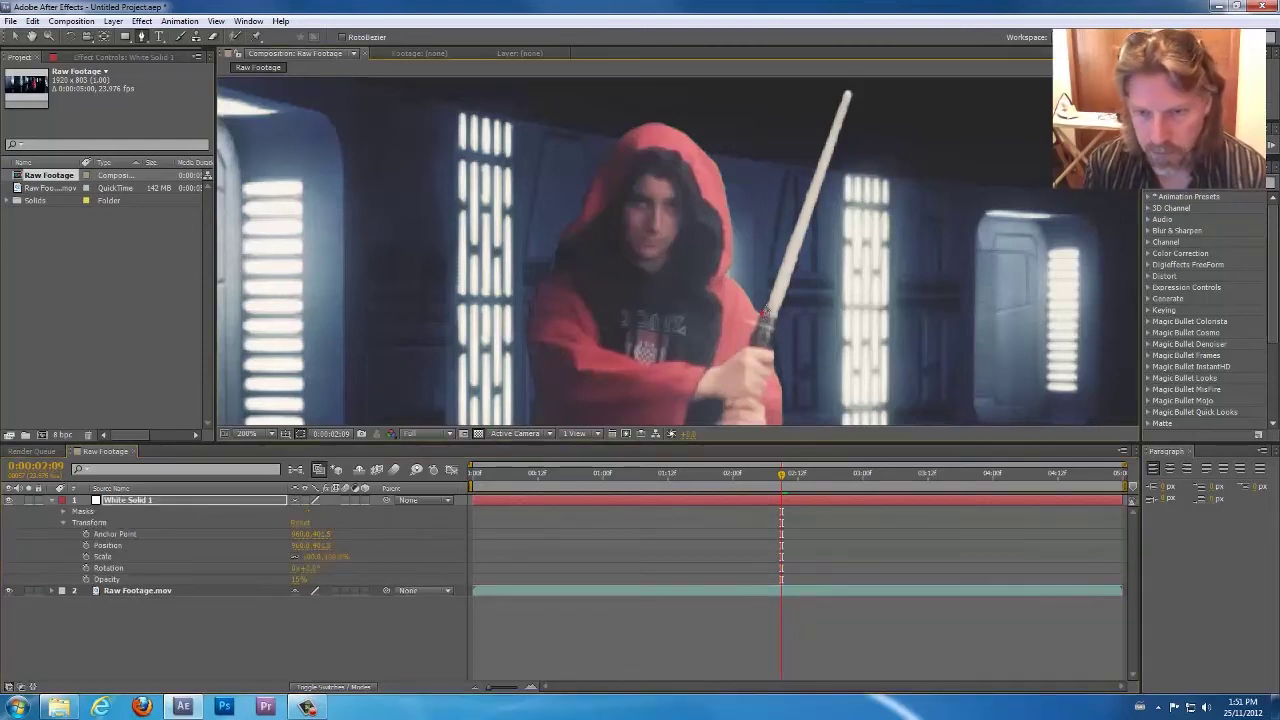
{"action": "left_click", "coordinate": [845, 96]}
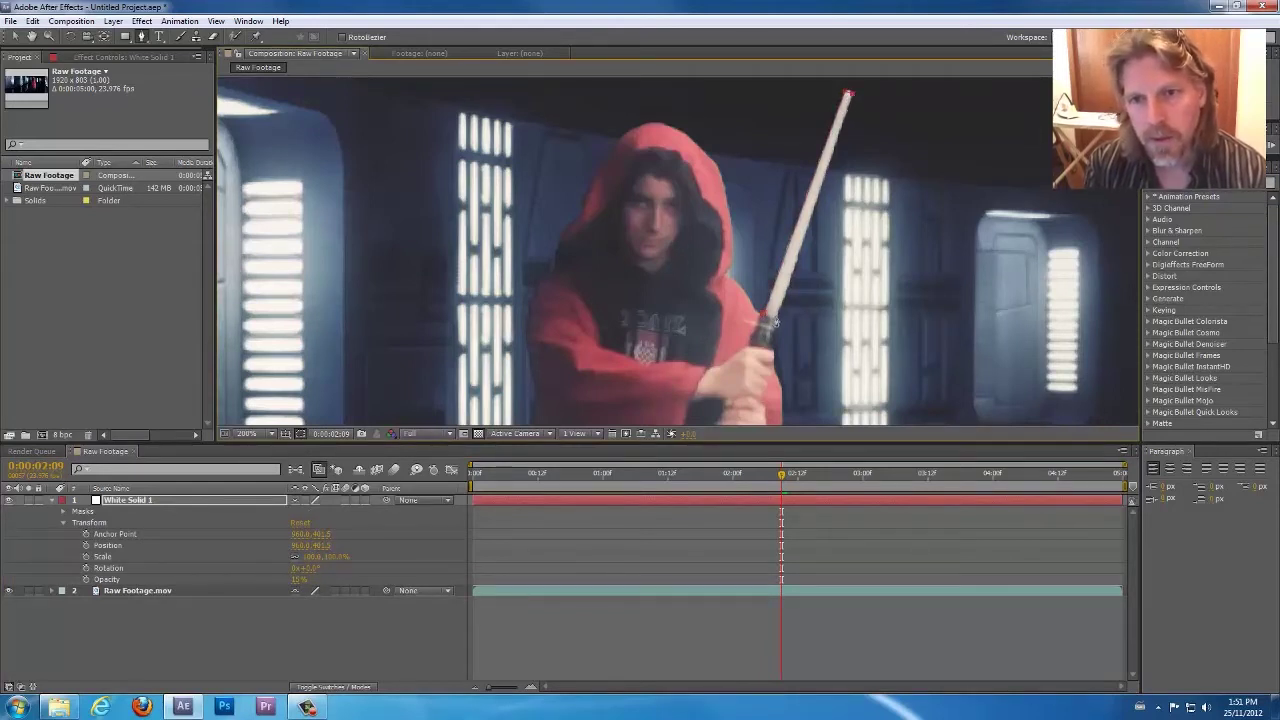
{"action": "left_click_drag", "start_coordinate": [776, 319], "coordinate": [802, 324]}
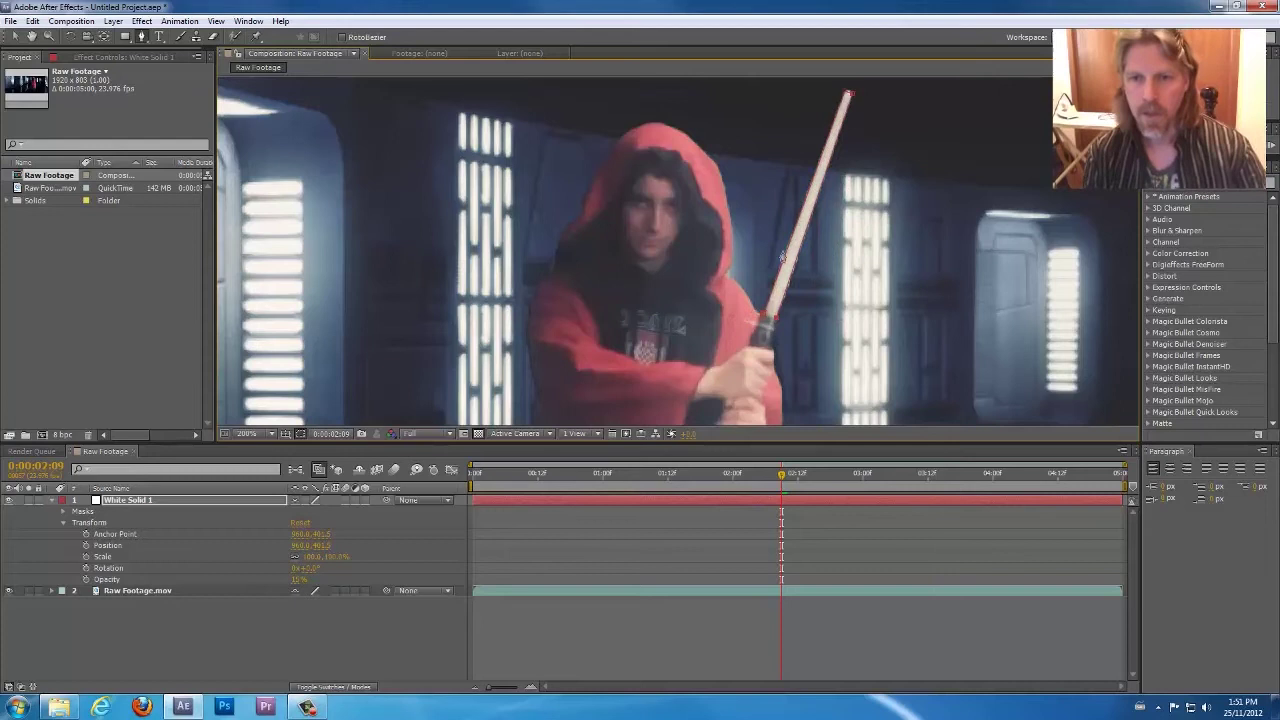
{"action": "left_click", "coordinate": [765, 316]}
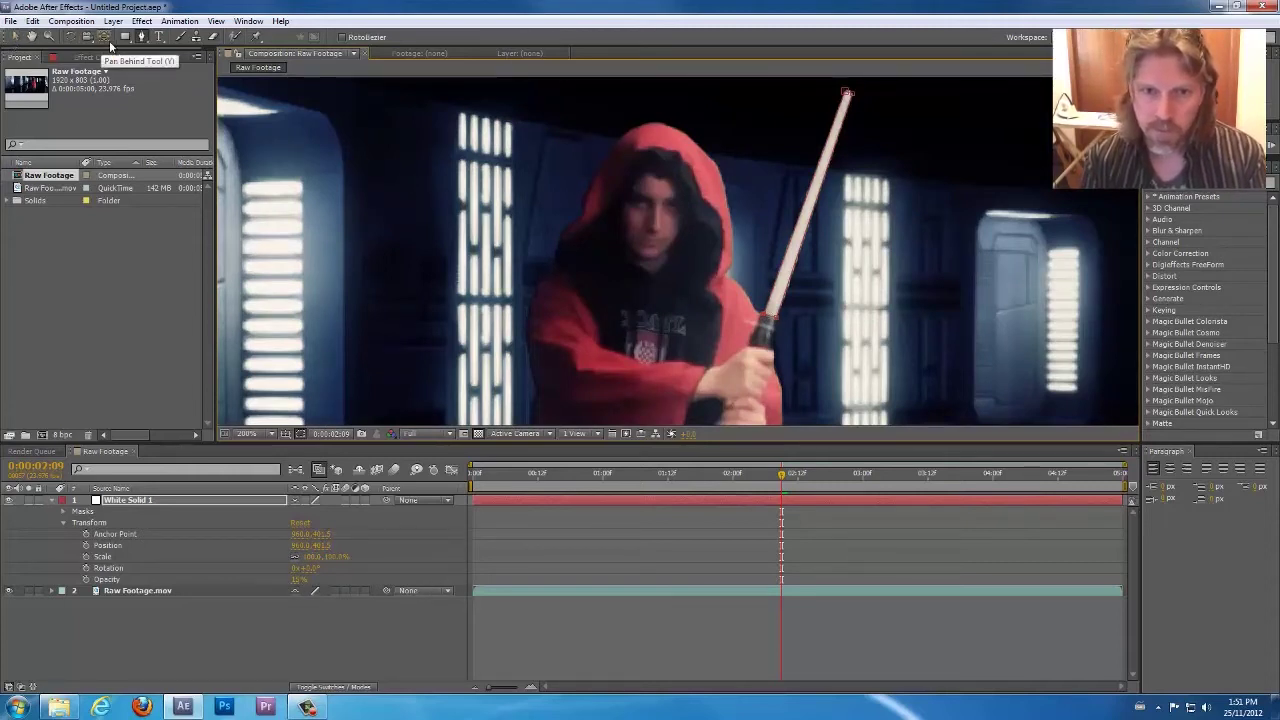
- Try moving the mask point at the blade's tip with the Selection tool, and undo the move
{"action": "left_click", "coordinate": [15, 36]}
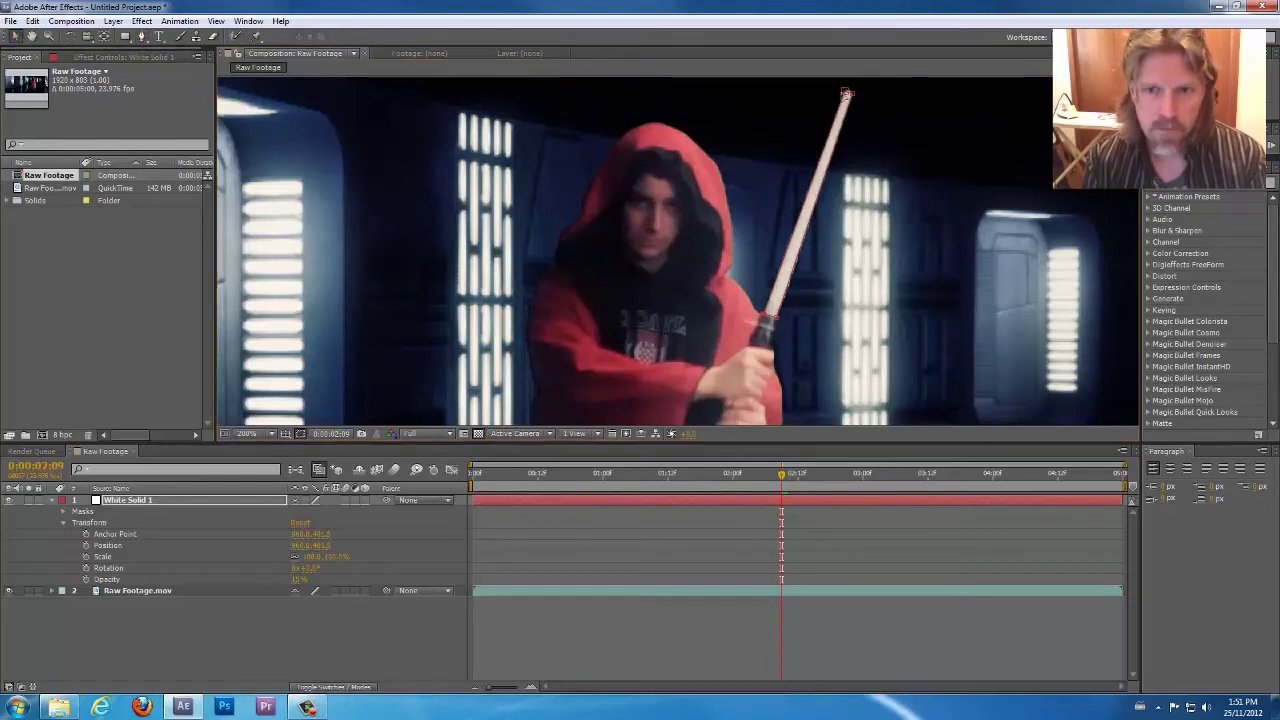
{"action": "left_click_drag", "start_coordinate": [846, 96], "coordinate": [766, 107]}
{"action": "key", "text": "ctrl+z"}
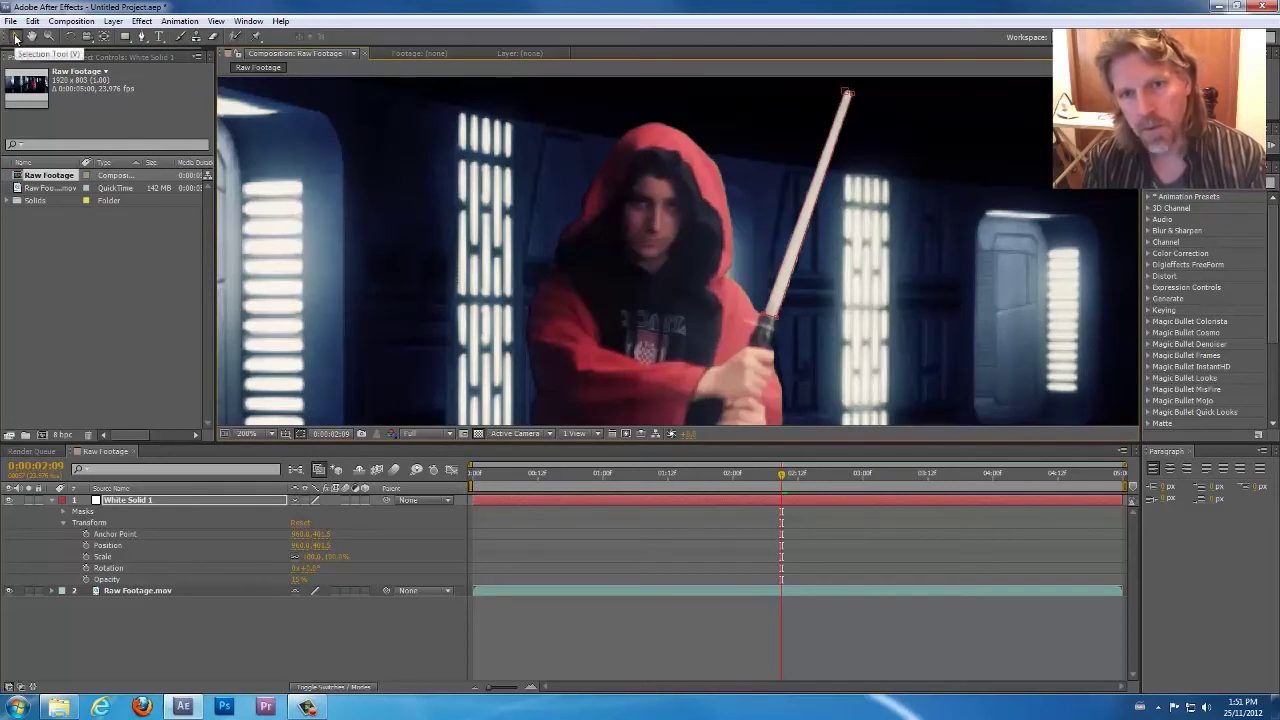
- Enable Mask Path keyframing for the blade mask on the white solid at 0:00:02:09
{"action": "left_click", "coordinate": [63, 521]}
{"action": "left_click", "coordinate": [62, 512]}
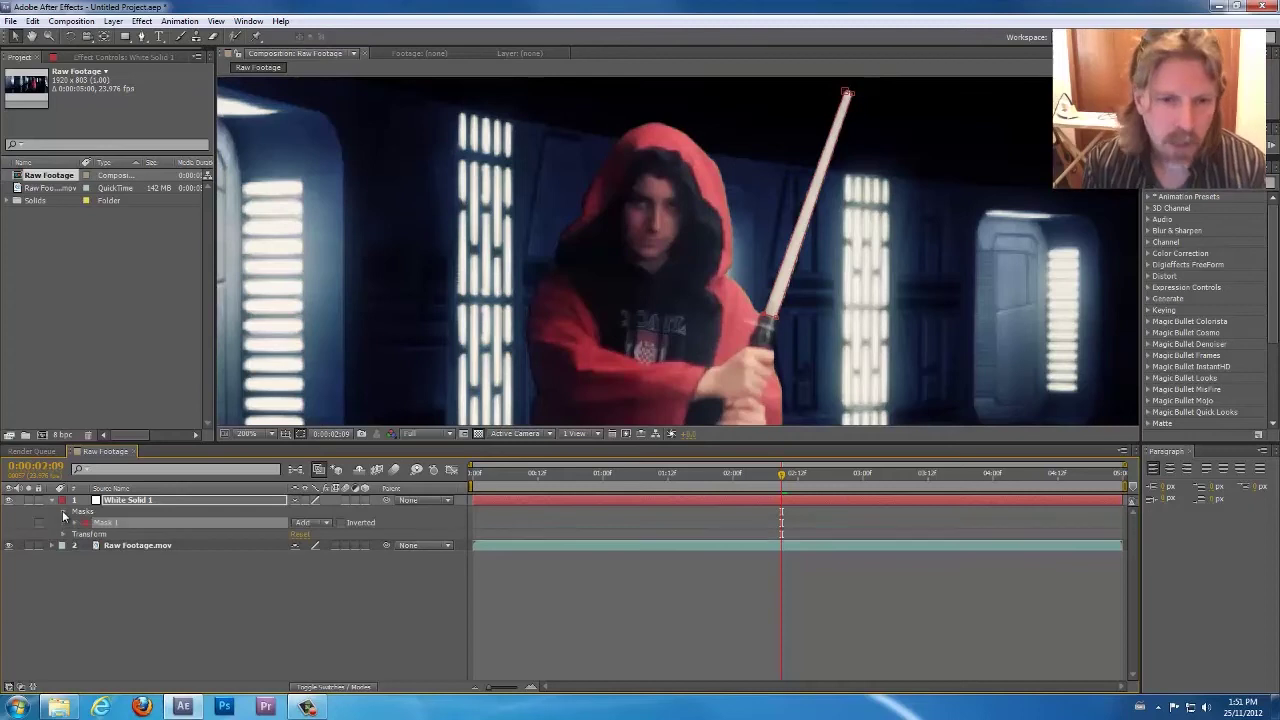
{"action": "left_click", "coordinate": [75, 523]}
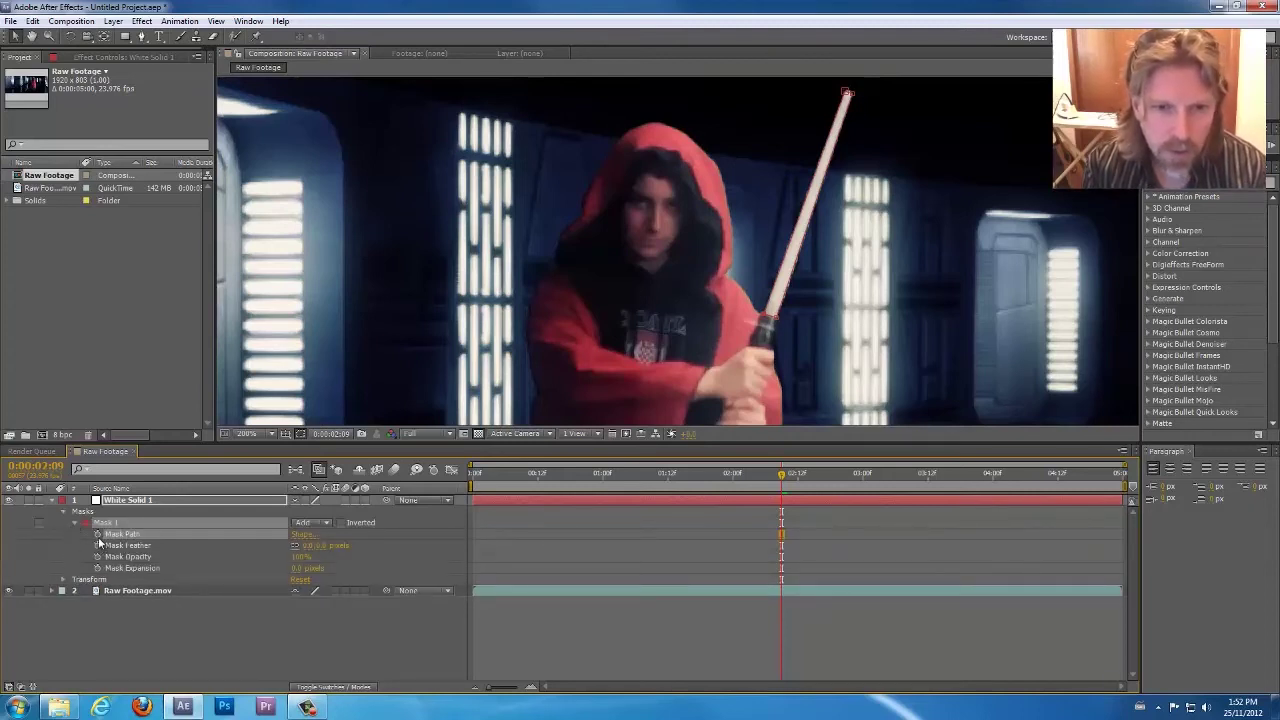
{"action": "left_click", "coordinate": [97, 534]}
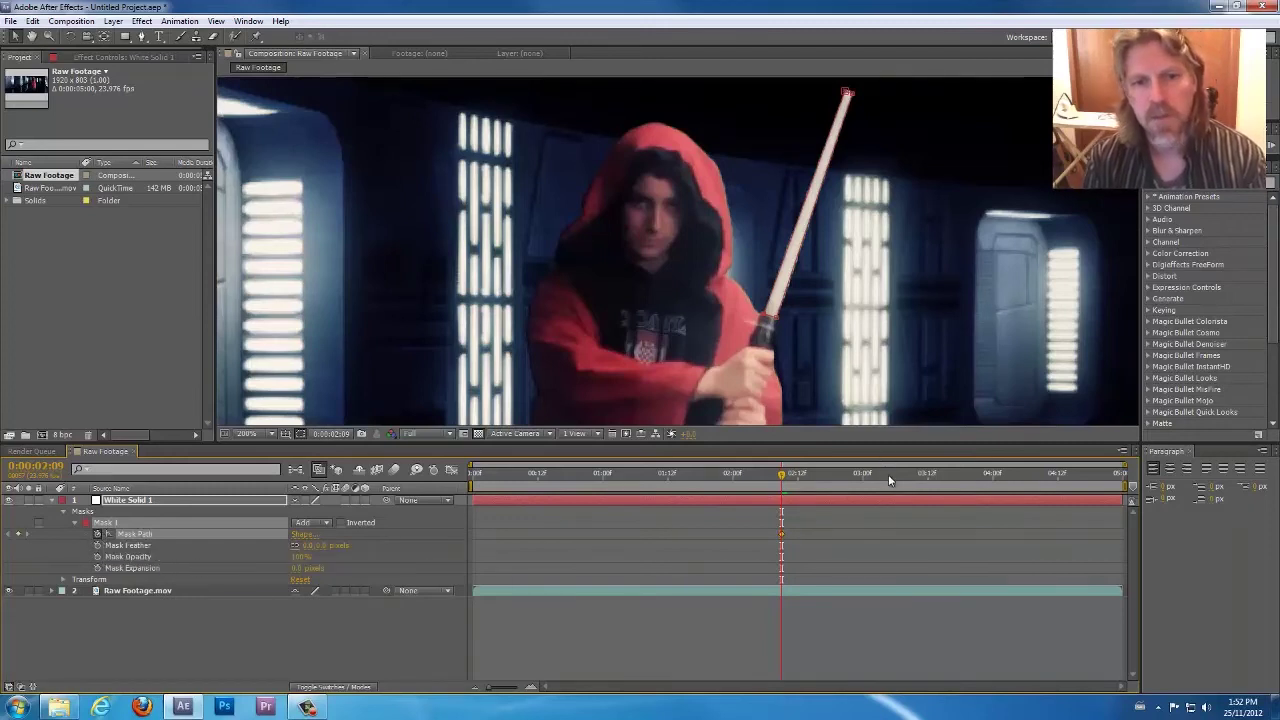
{"action": "key", "text": "Page_Up"}
{"action": "key", "text": "Page_Down"}
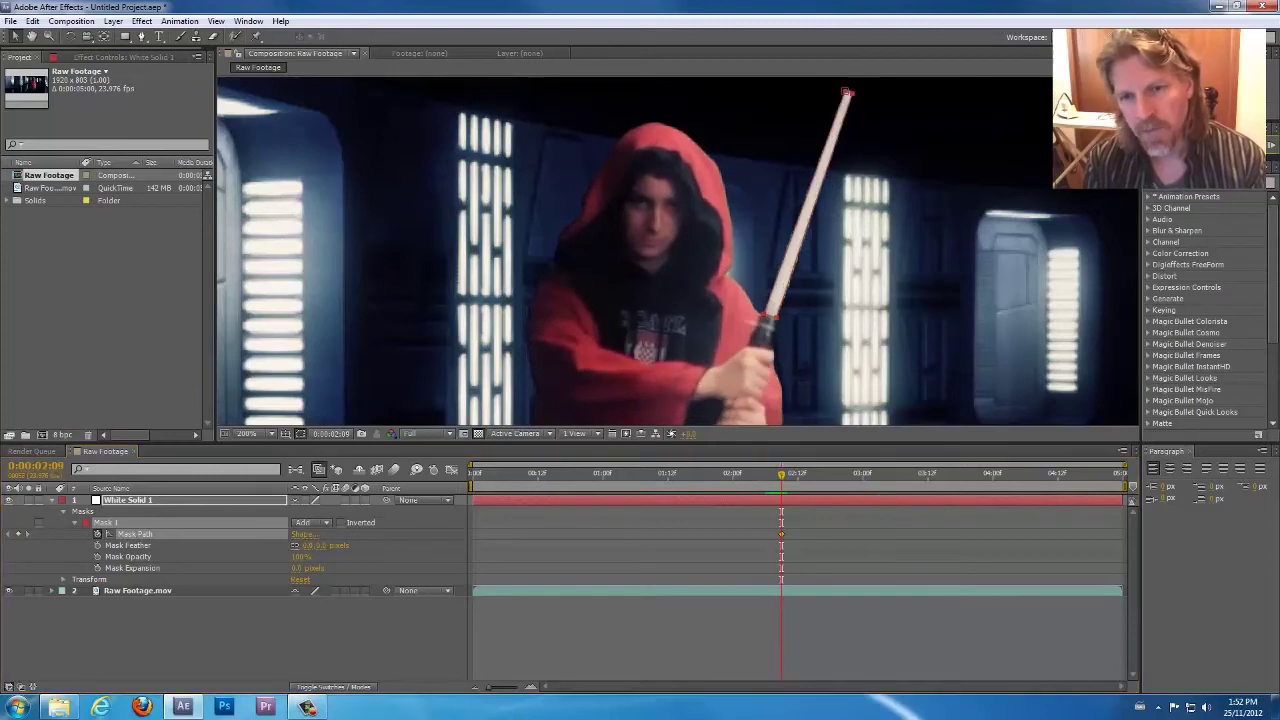
- Reposition the mask's hilt and tip points onto the blade at 0:00:02:12, creating a second Mask Path keyframe
{"action": "key", "text": "Page_Down"}
{"action": "key", "text": "Page_Up"}
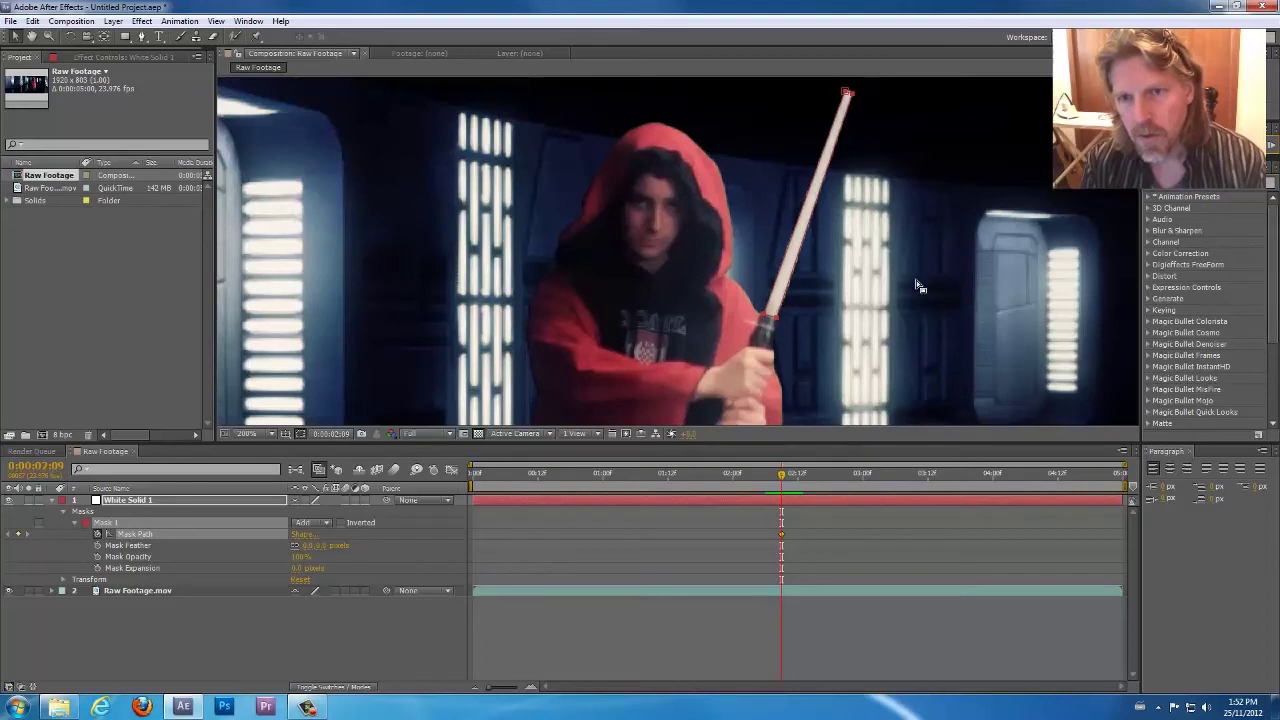
{"action": "key", "text": "Page_Down"}
{"action": "key", "text": "Page_Down"}
{"action": "key", "text": "Page_Down"}
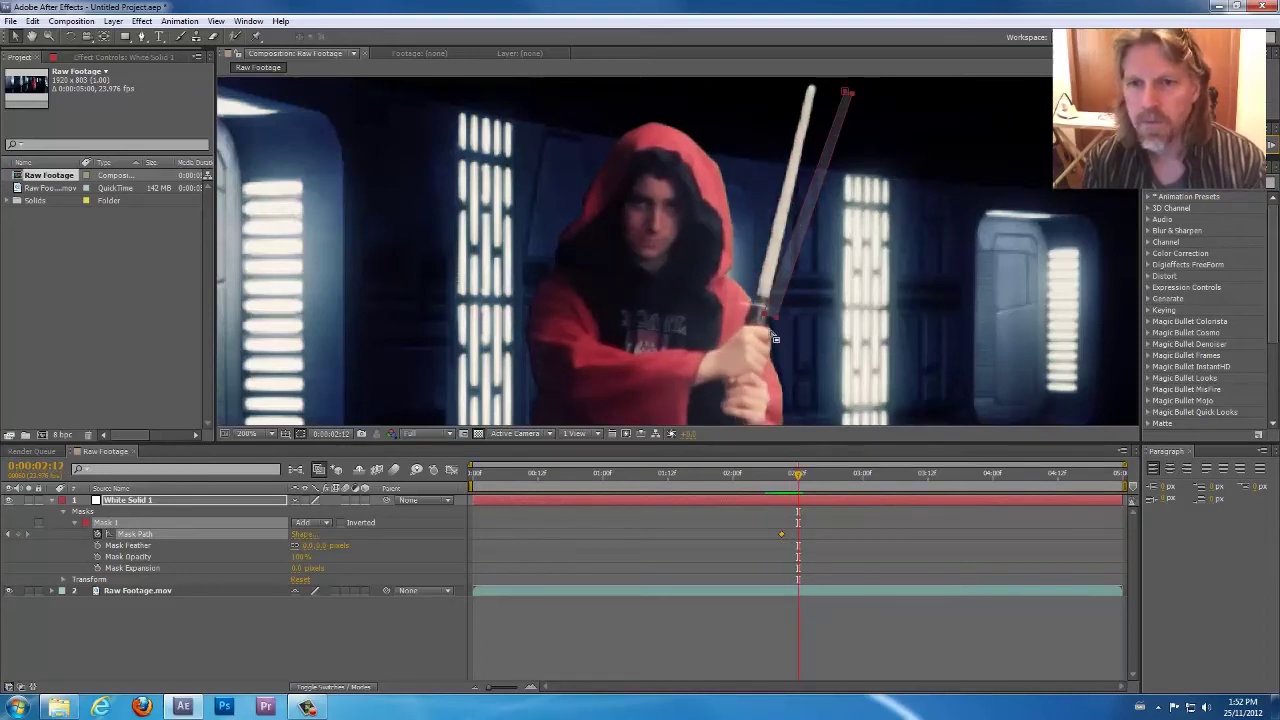
{"action": "scroll", "coordinate": [770, 322], "scroll_direction": "down", "scroll_amount": 2}
{"action": "scroll", "coordinate": [770, 320], "scroll_direction": "up", "scroll_amount": 2}
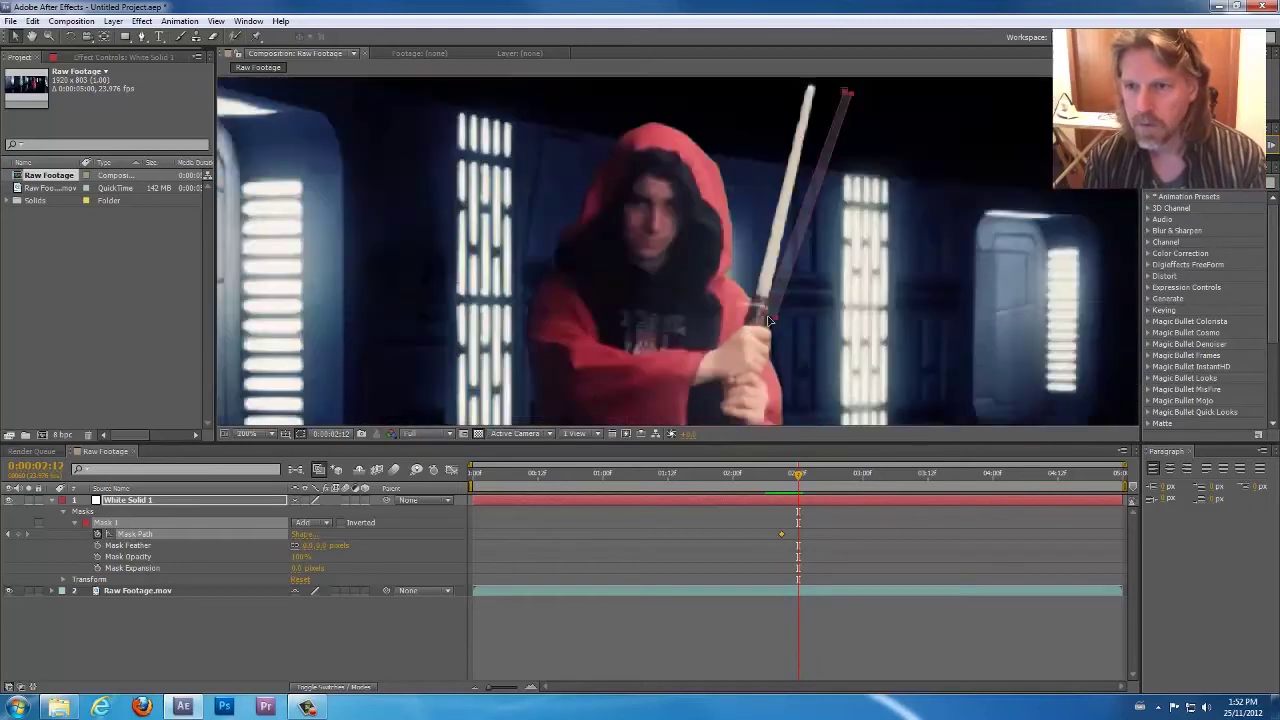
{"action": "left_click_drag", "start_coordinate": [763, 318], "coordinate": [742, 330]}
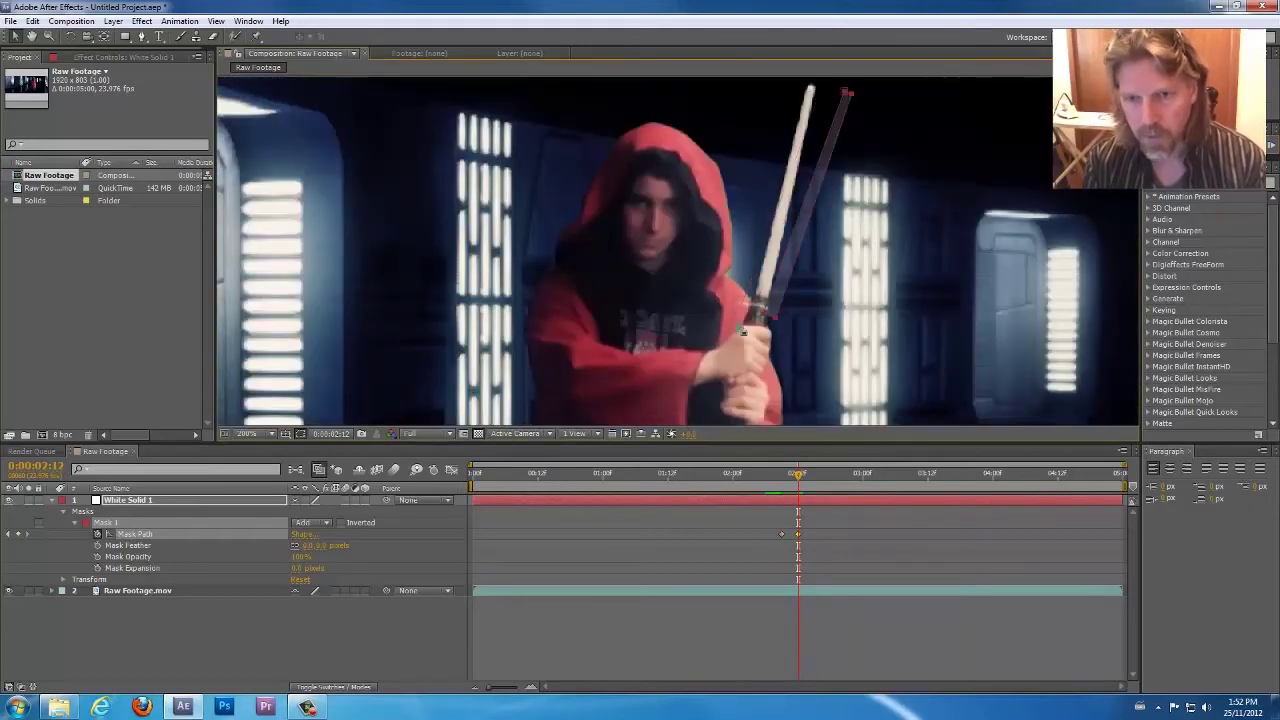
{"action": "left_click", "coordinate": [818, 309]}
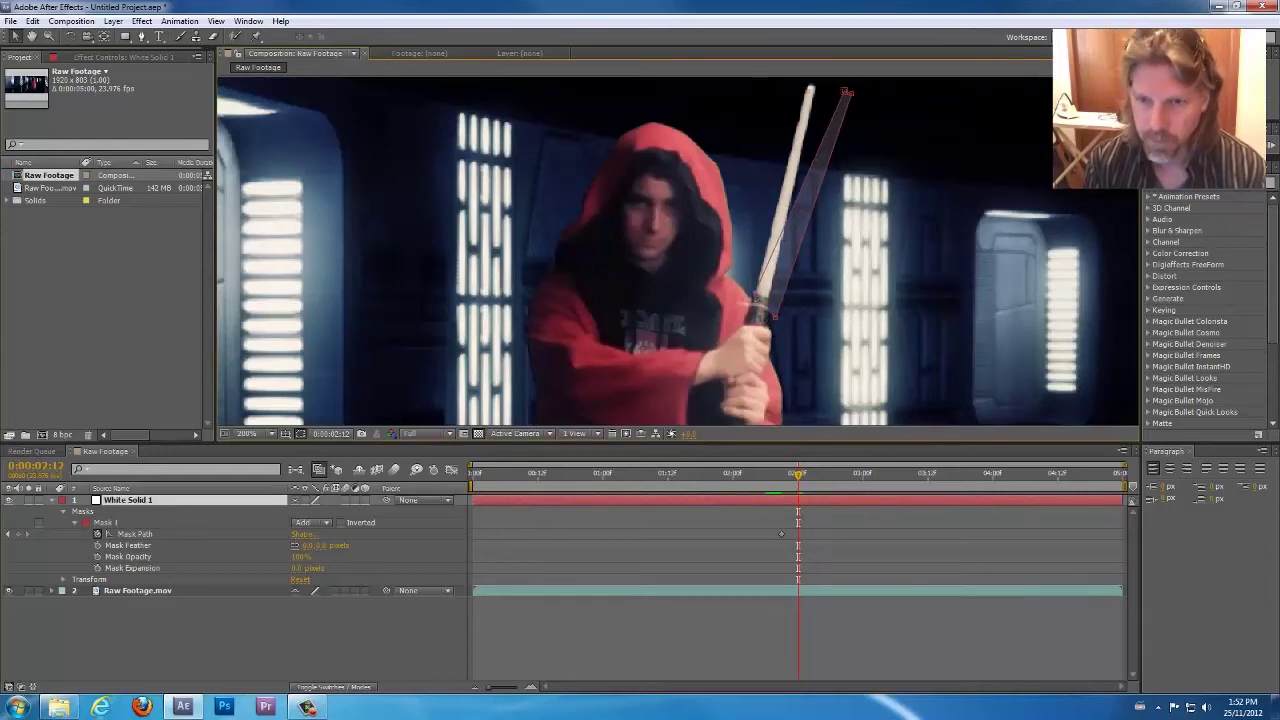
{"action": "left_click", "coordinate": [774, 320]}
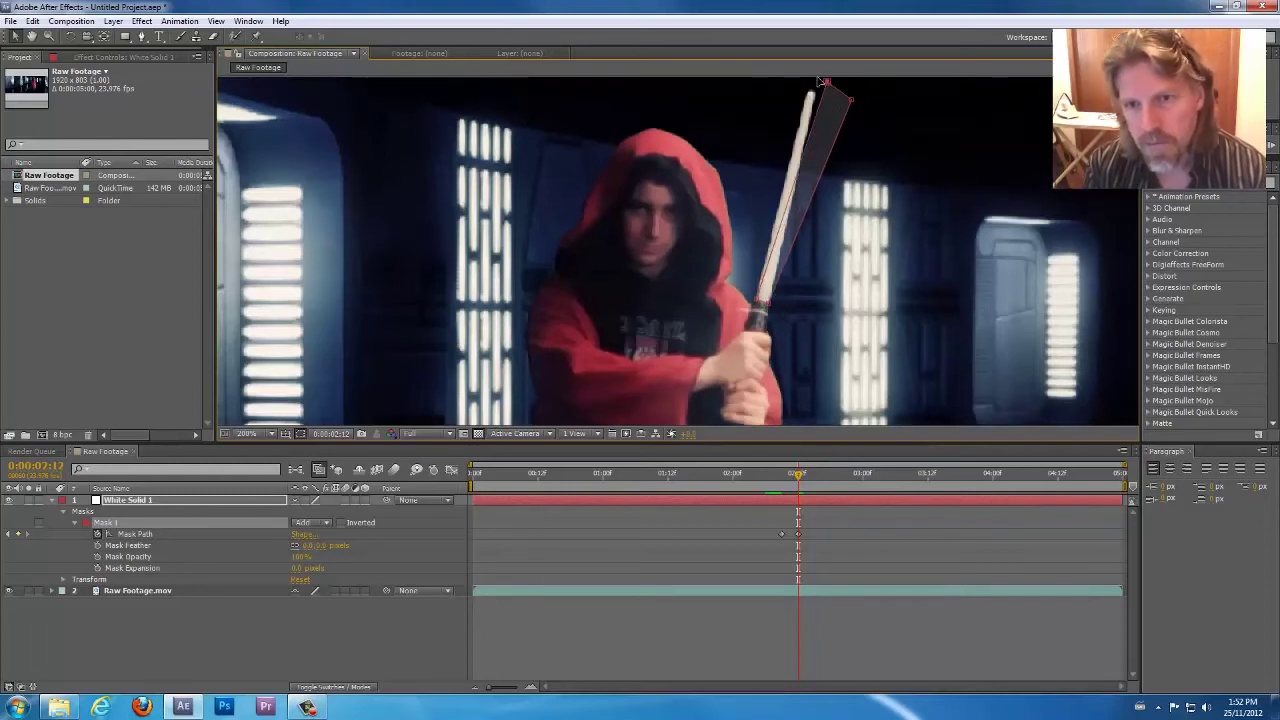
{"action": "left_click_drag", "start_coordinate": [824, 82], "coordinate": [816, 108]}
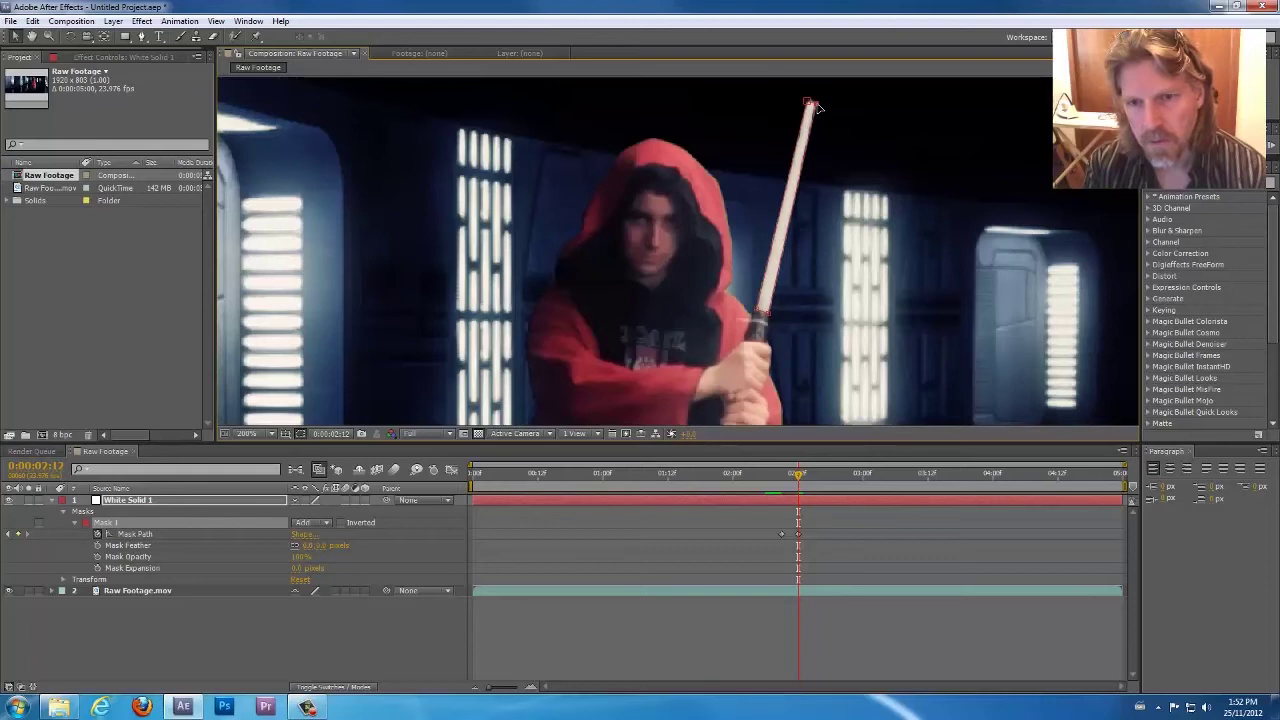
- Realign the mask's tip and hilt points with the sword blade at 0:00:02:15
{"action": "mouse_move", "coordinate": [801, 481]}
{"action": "left_mouse_down"}
{"action": "mouse_move", "coordinate": [786, 481]}
{"action": "mouse_move", "coordinate": [816, 485]}
{"action": "left_mouse_up"}
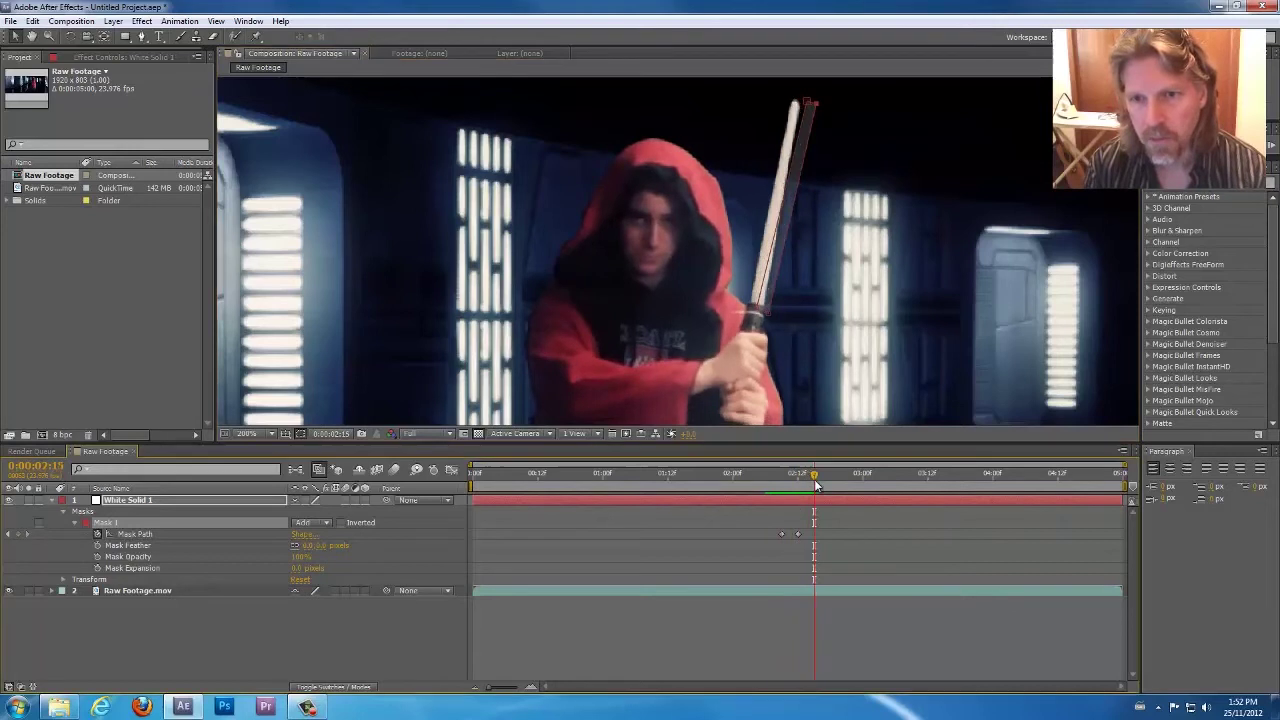
{"action": "left_click_drag", "start_coordinate": [809, 104], "coordinate": [801, 107]}
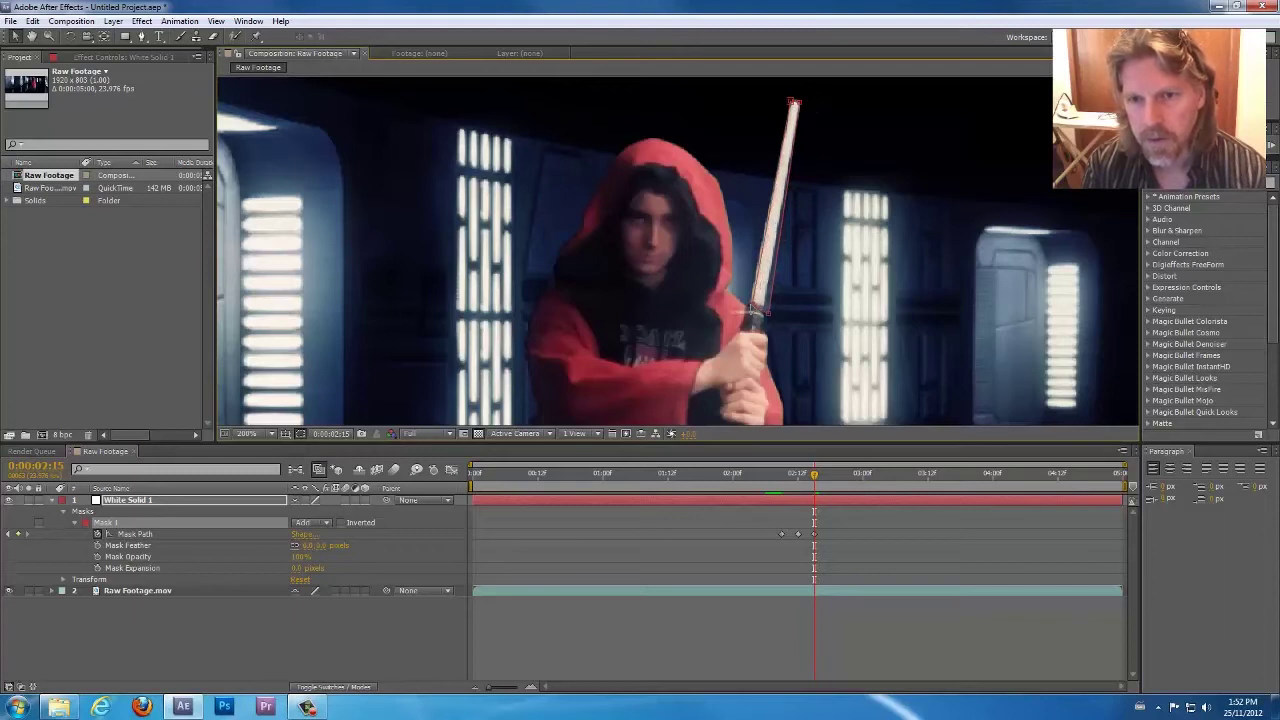
{"action": "left_click_drag", "start_coordinate": [766, 313], "coordinate": [762, 306]}
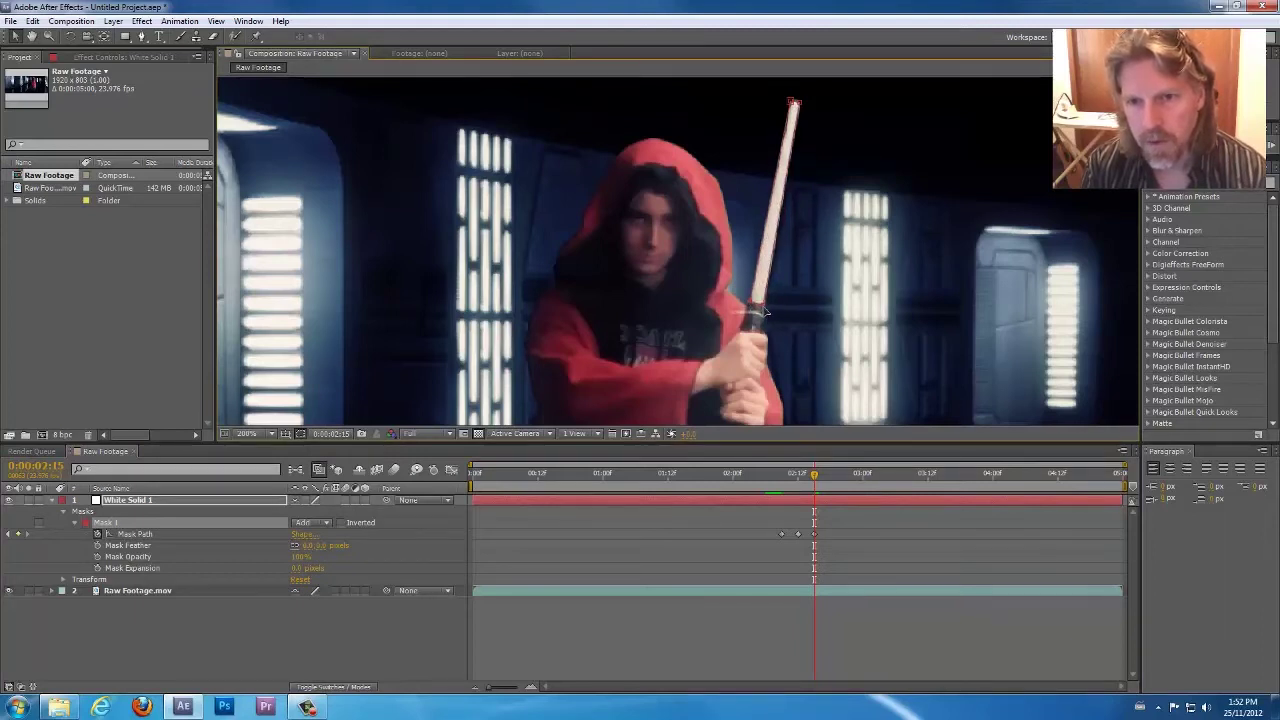
- Fit the mask's hilt and tip points to the blade at 0:00:02:18
{"action": "mouse_move", "coordinate": [816, 480]}
{"action": "left_mouse_down"}
{"action": "mouse_move", "coordinate": [788, 480]}
{"action": "mouse_move", "coordinate": [834, 481]}
{"action": "left_mouse_up"}
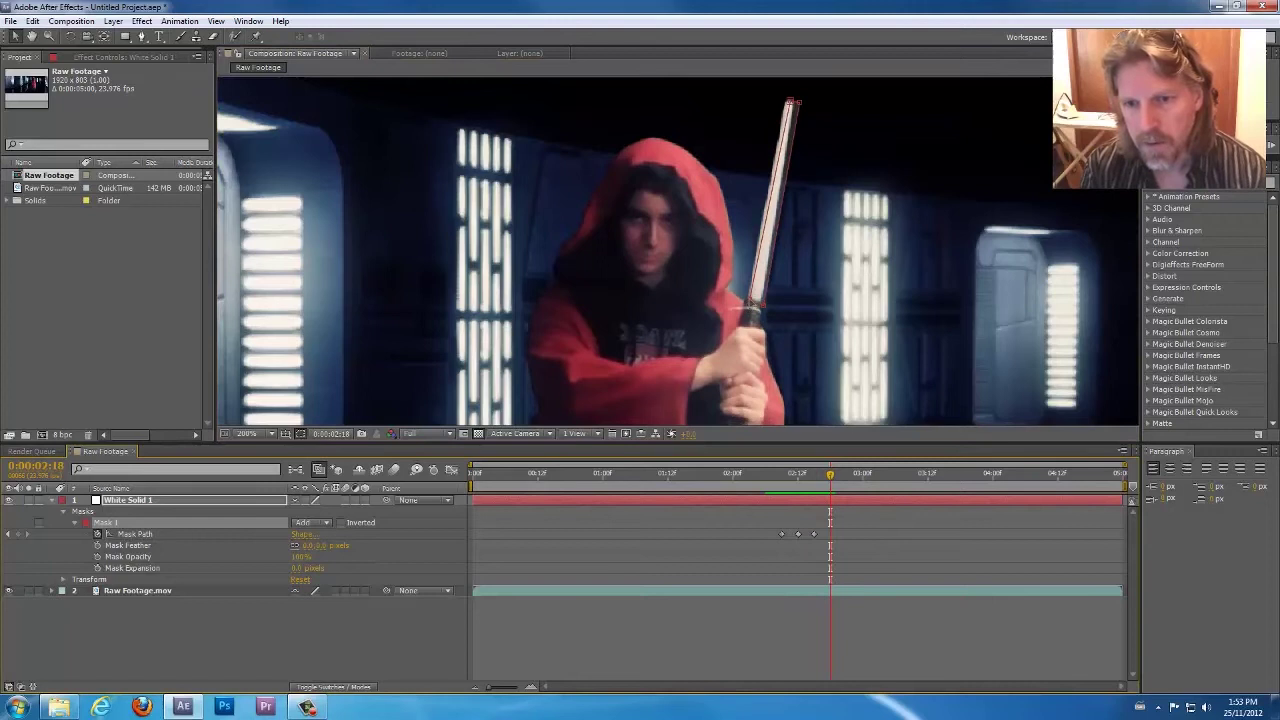
{"action": "left_click_drag", "start_coordinate": [752, 302], "coordinate": [760, 305]}
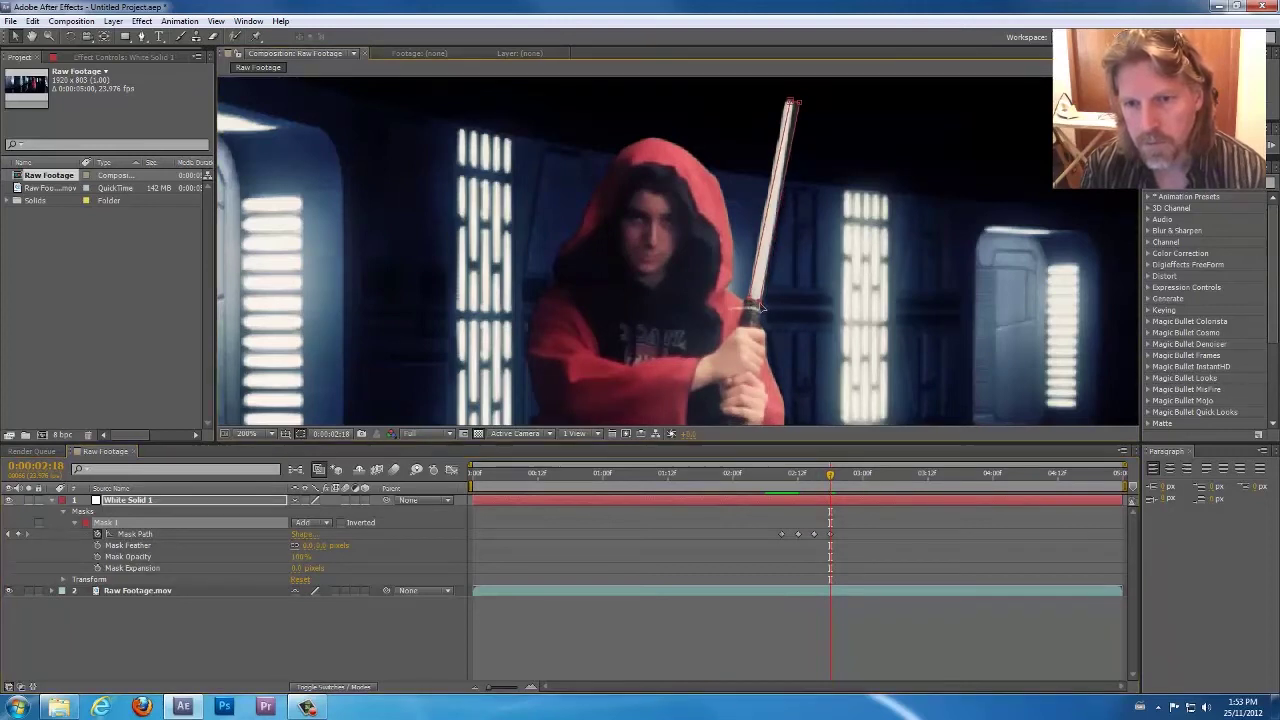
{"action": "left_click_drag", "start_coordinate": [791, 102], "coordinate": [794, 106]}
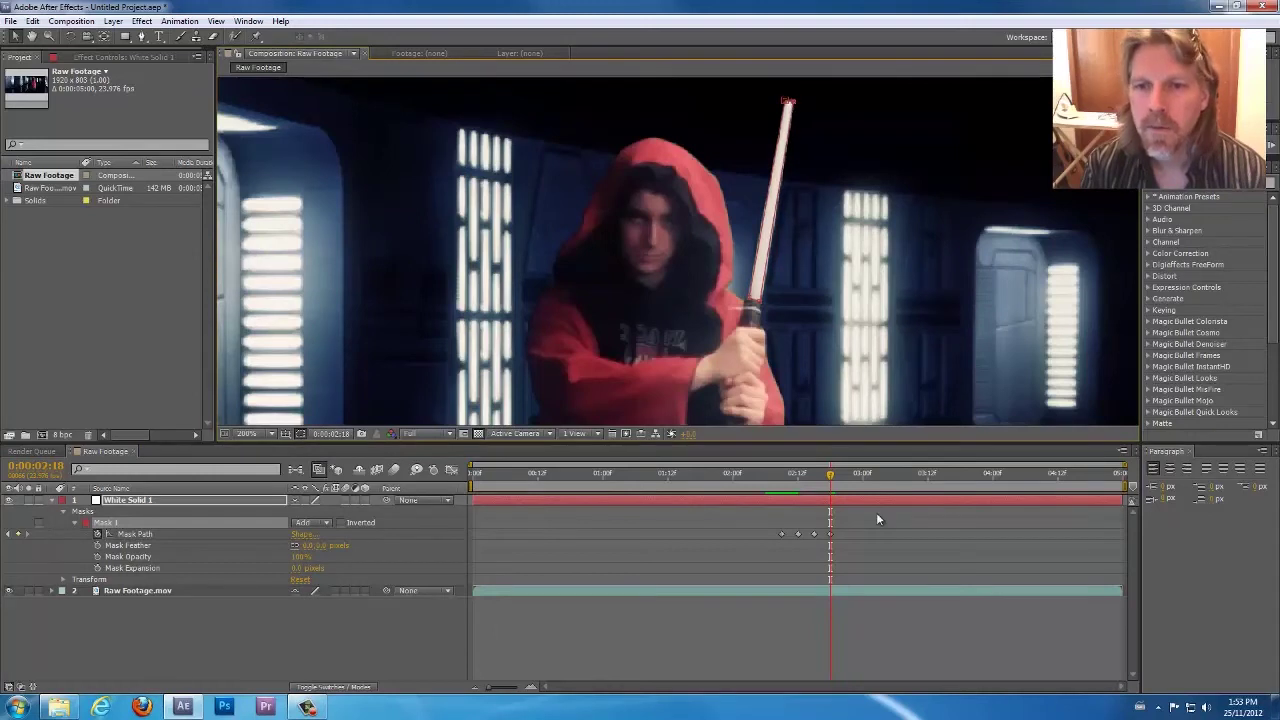
- Advance three frames to 0:00:02:21 and adjust the mask's tip points to match the blade
{"action": "mouse_move", "coordinate": [829, 476]}
{"action": "left_mouse_down"}
{"action": "mouse_move", "coordinate": [782, 482]}
{"action": "mouse_move", "coordinate": [830, 486]}
{"action": "left_mouse_up"}
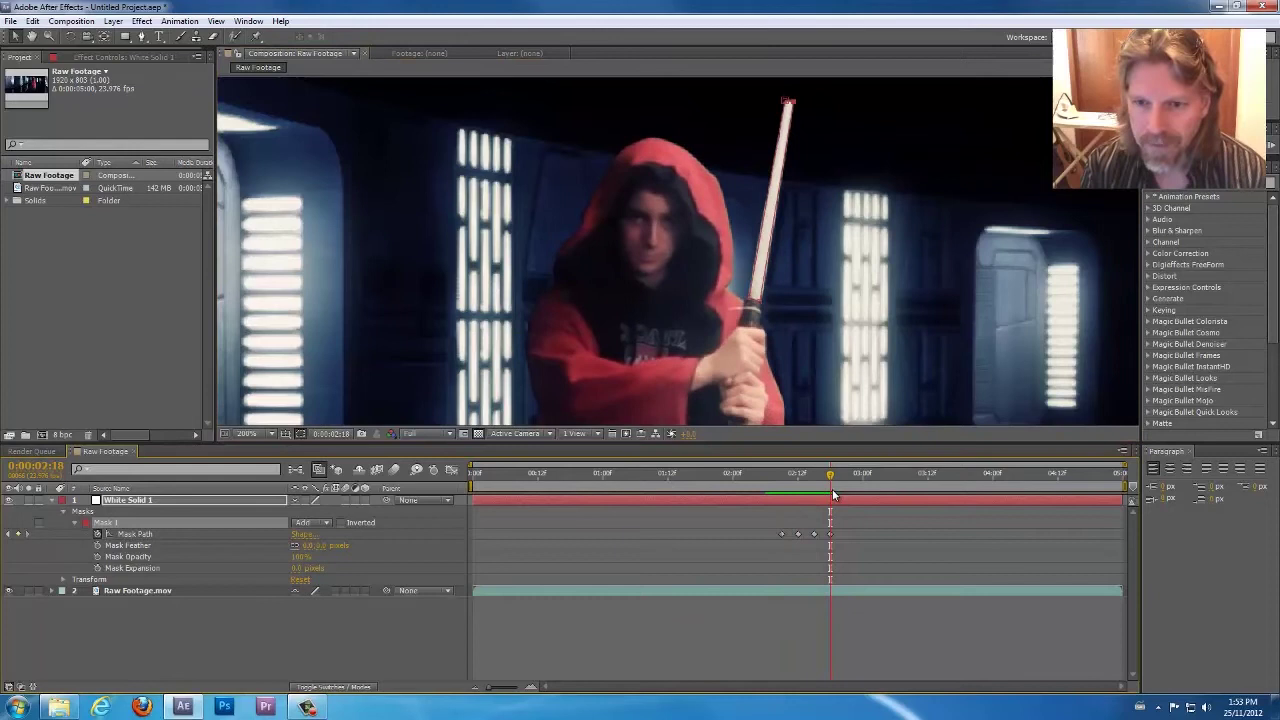
{"action": "key", "text": "Page_Down"}
{"action": "key", "text": "Page_Down"}
{"action": "key", "text": "Page_Down"}
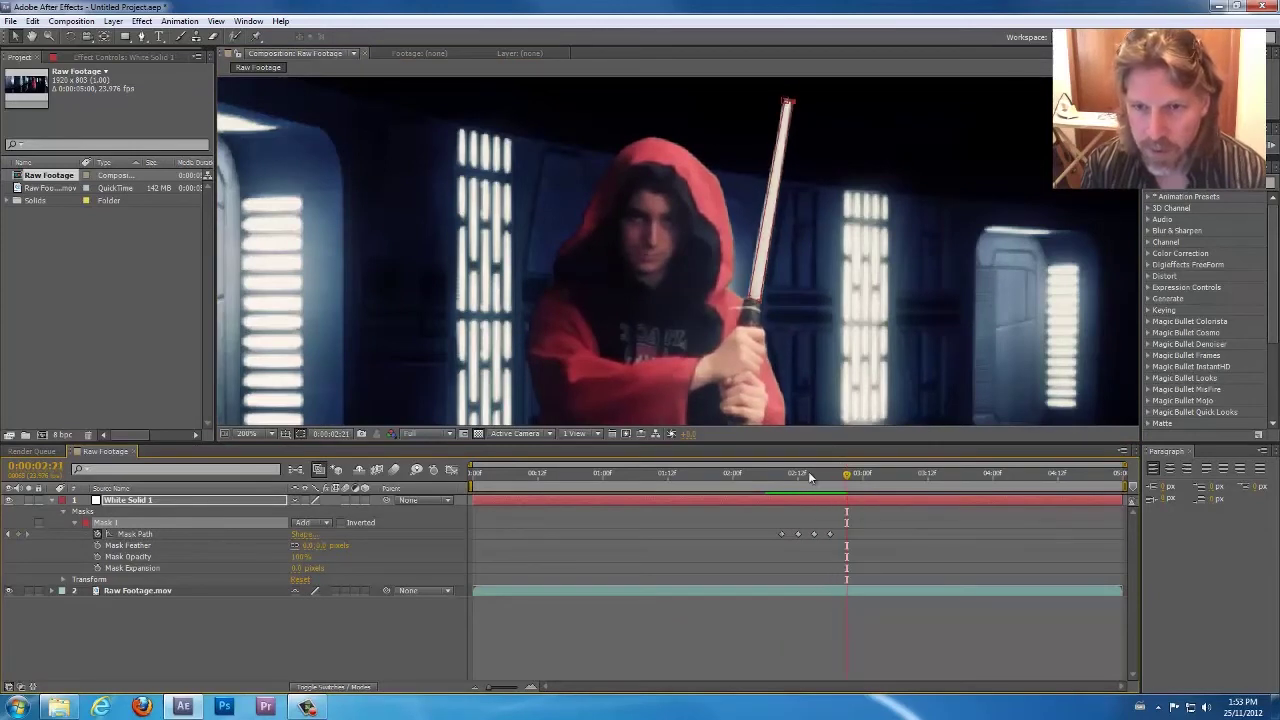
{"action": "left_click_drag", "start_coordinate": [785, 99], "coordinate": [791, 101]}
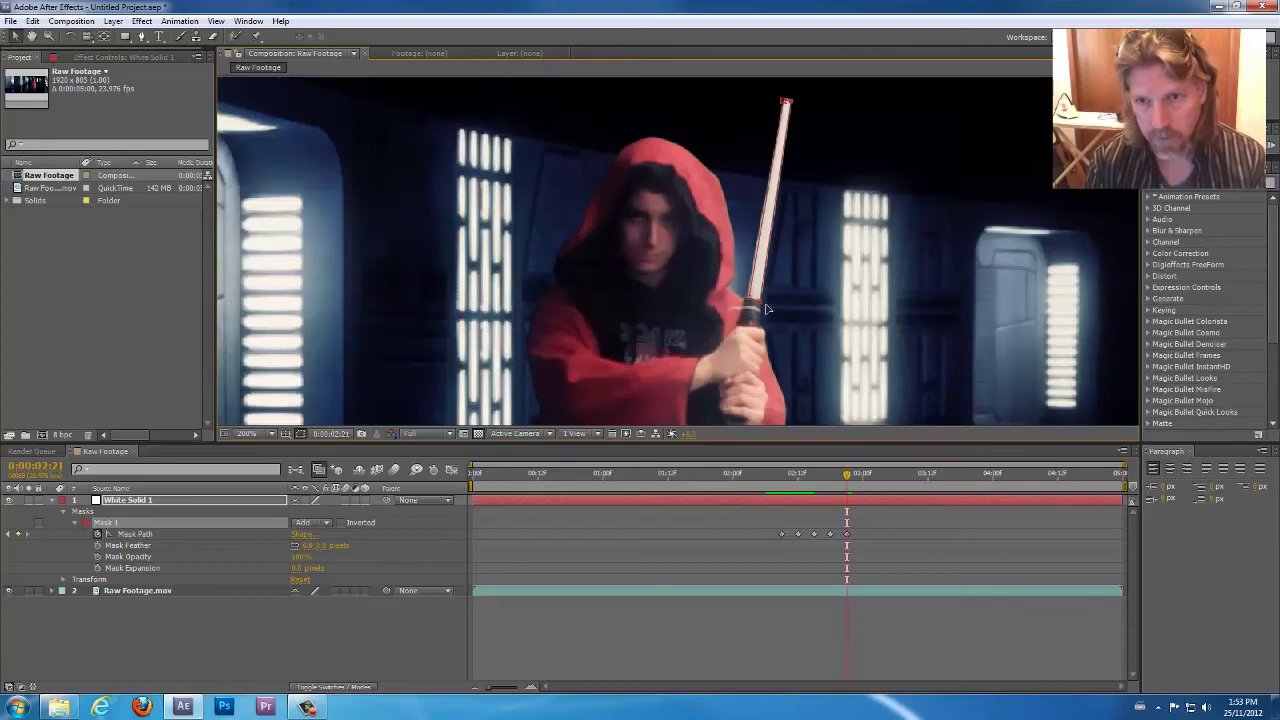
- Advance three frames to 0:00:03:00 and nudge the mask's tip points onto the blade
{"action": "key", "text": "Page_Down"}
{"action": "key", "text": "Page_Down"}
{"action": "key", "text": "Page_Down"}
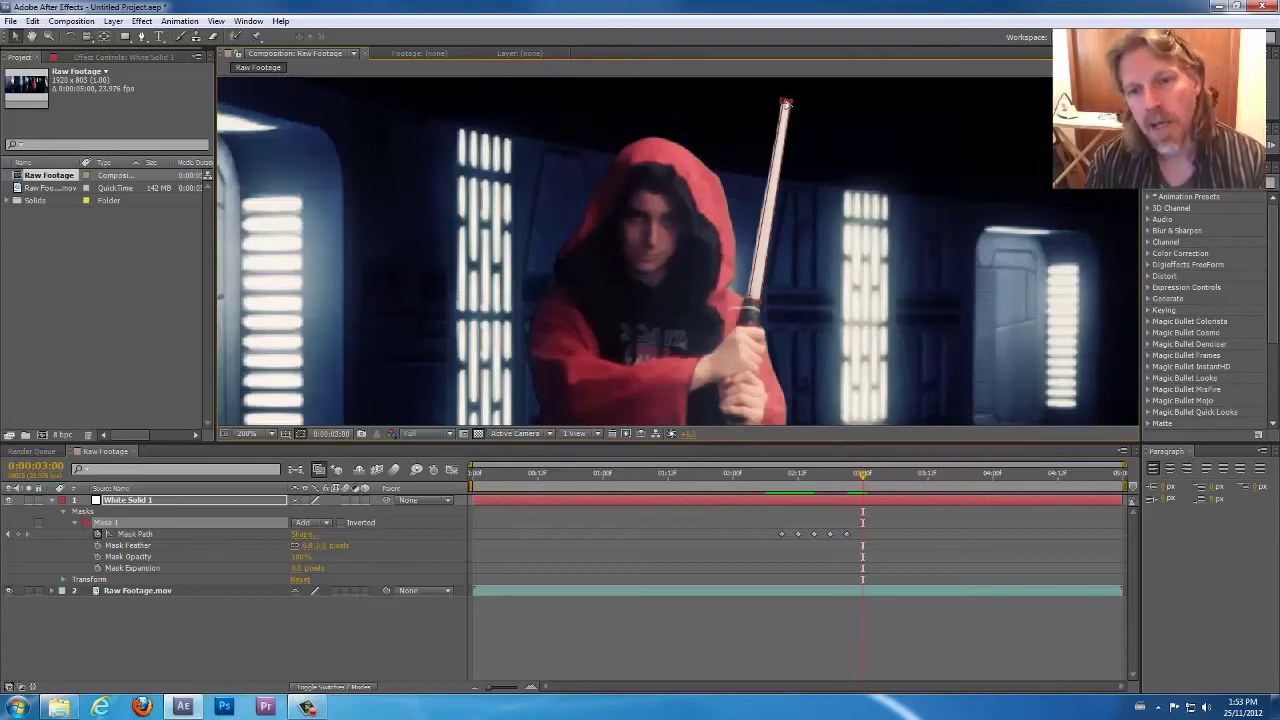
{"action": "left_click_drag", "start_coordinate": [785, 101], "coordinate": [783, 101]}
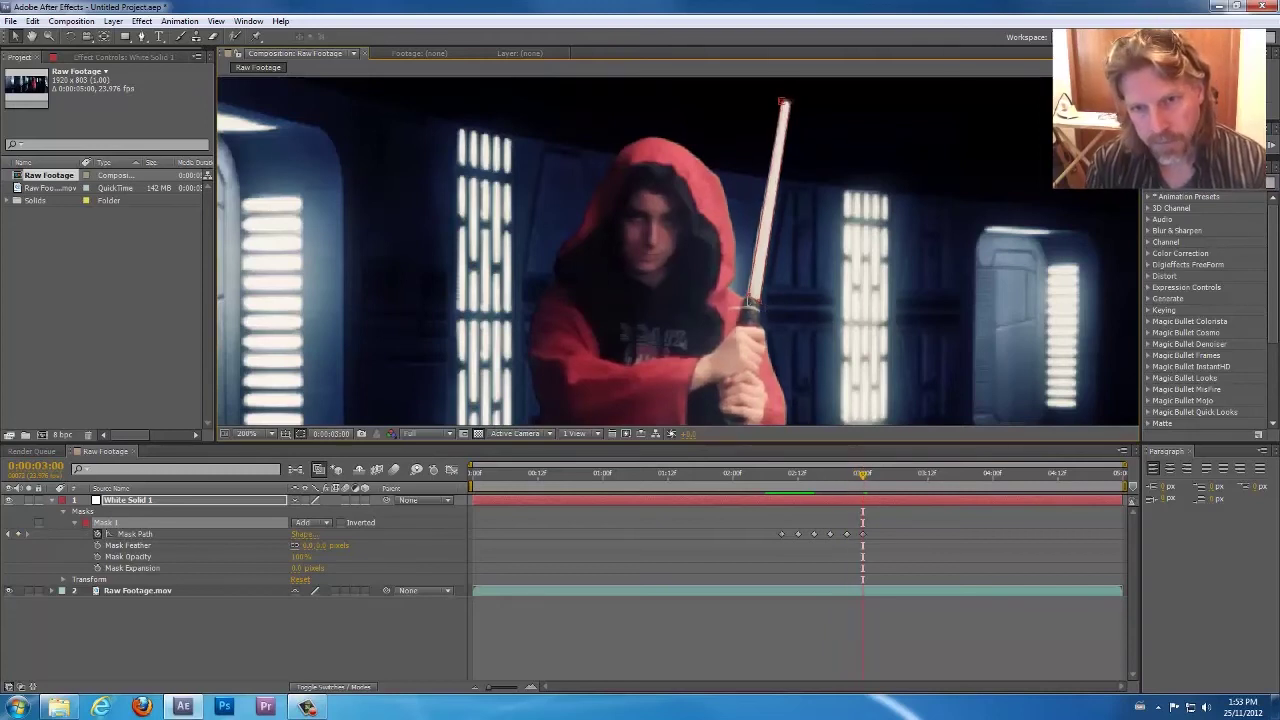
- Keyframe the mask at 0:00:03:03 by moving its tip points onto the blade's end
{"action": "key", "text": "Page_Down"}
{"action": "key", "text": "Page_Down"}
{"action": "key", "text": "Page_Down"}
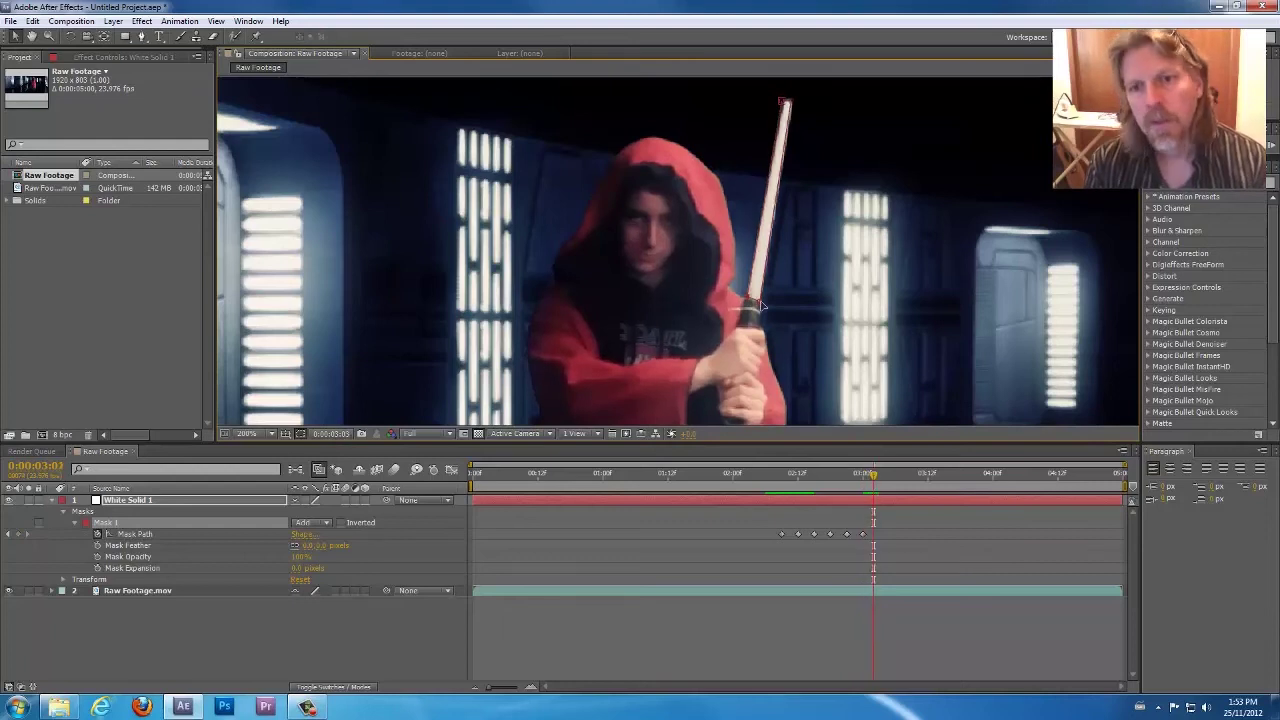
{"action": "left_click_drag", "start_coordinate": [790, 101], "coordinate": [789, 105]}
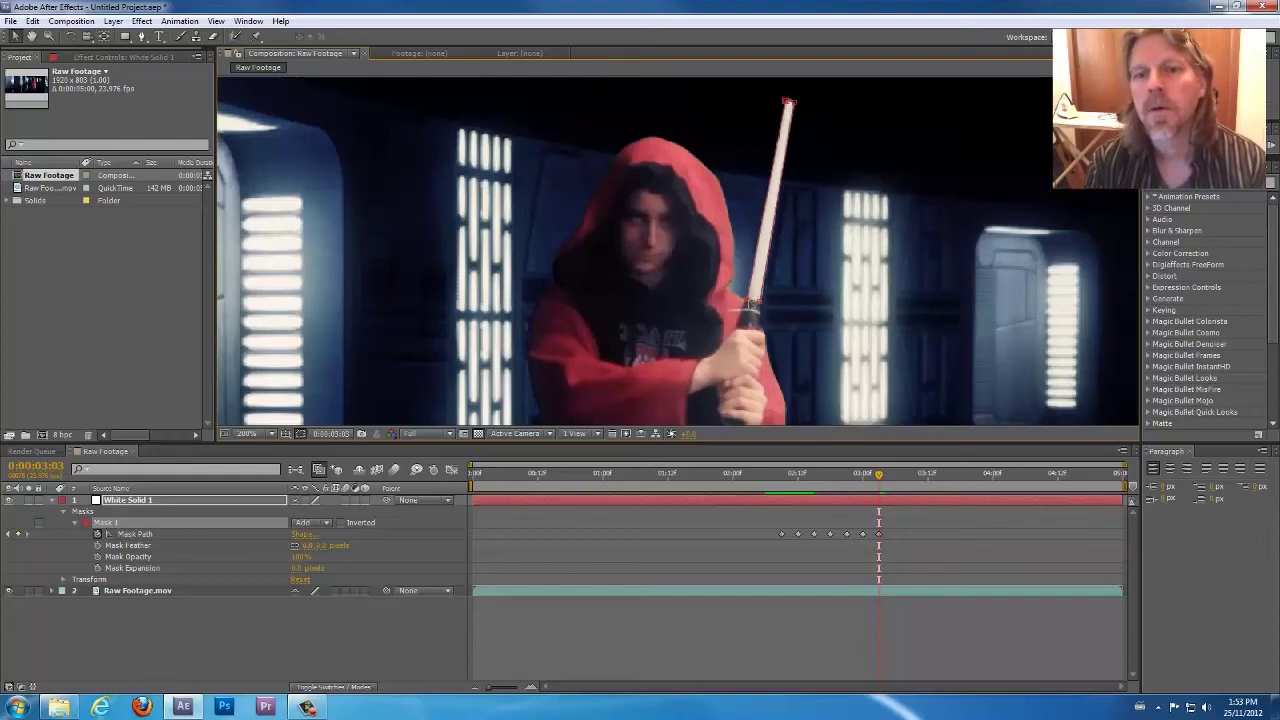
- Move the mask's hilt and tip points to the blade's new position at 0:00:03:06
{"action": "key", "text": "Page_Down"}
{"action": "key", "text": "Page_Down"}
{"action": "key", "text": "Page_Down"}
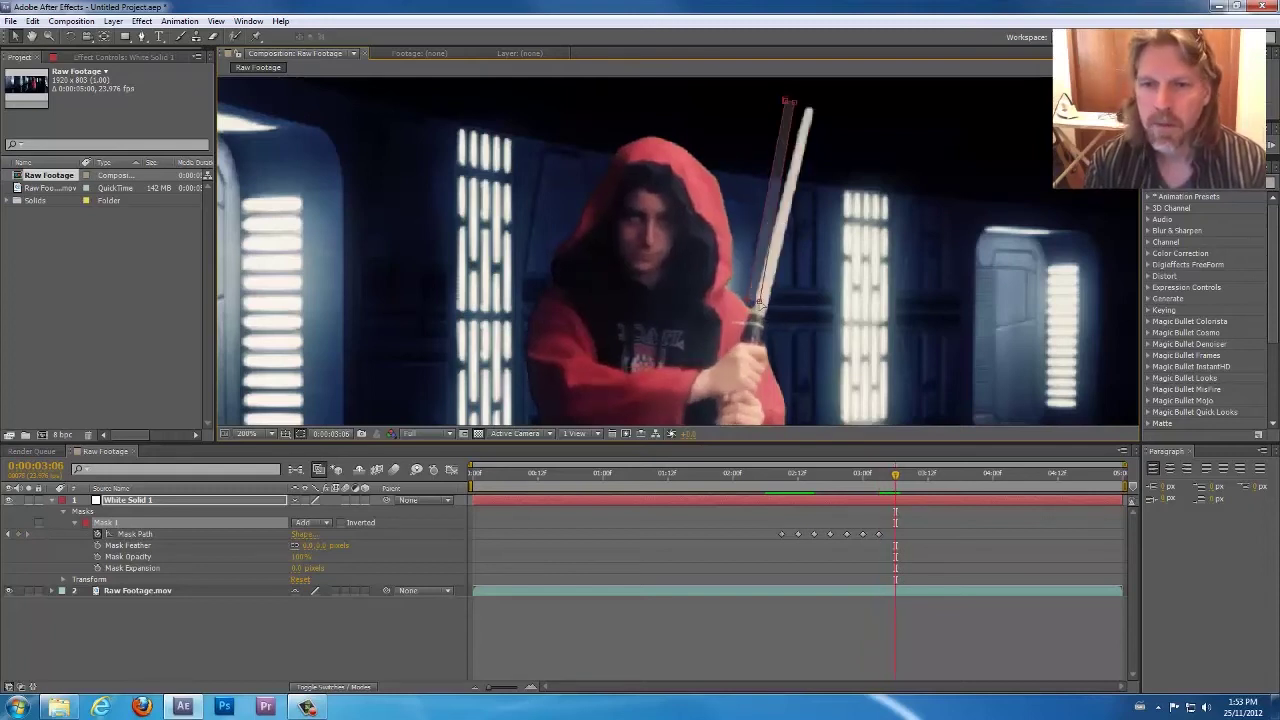
{"action": "left_click_drag", "start_coordinate": [760, 304], "coordinate": [757, 317]}
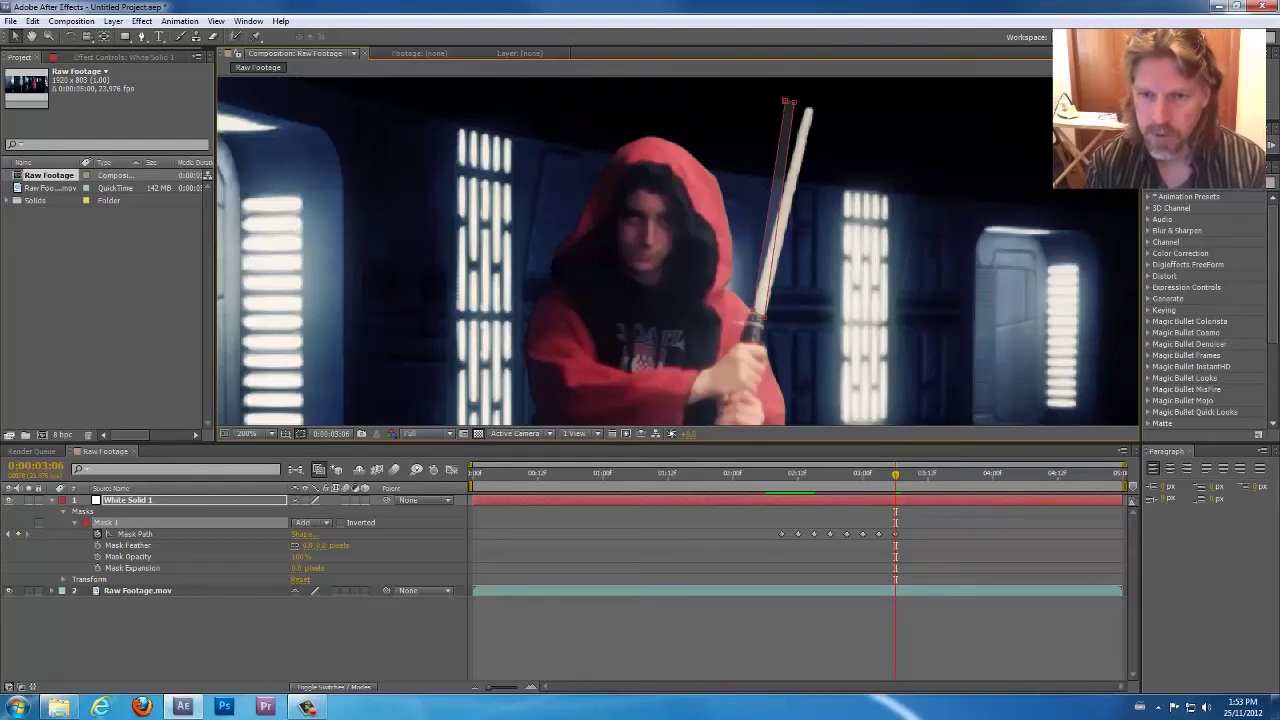
{"action": "left_click_drag", "start_coordinate": [797, 107], "coordinate": [810, 109]}
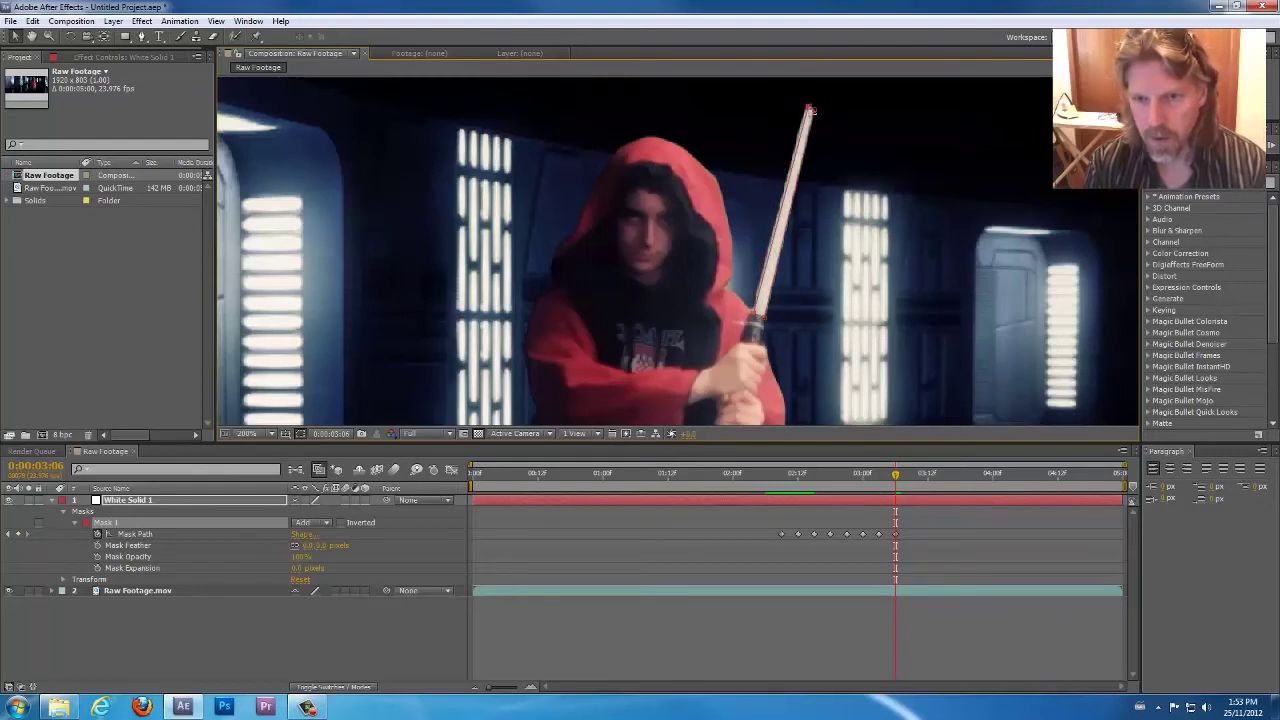
- Check the frames between 0:00:03:03 and 0:00:03:06, and correct the mask's tip and hilt points at 0:00:03:05
{"action": "key", "text": "Page_Up"}
{"action": "key", "text": "Page_Up"}
{"action": "key", "text": "Page_Up"}
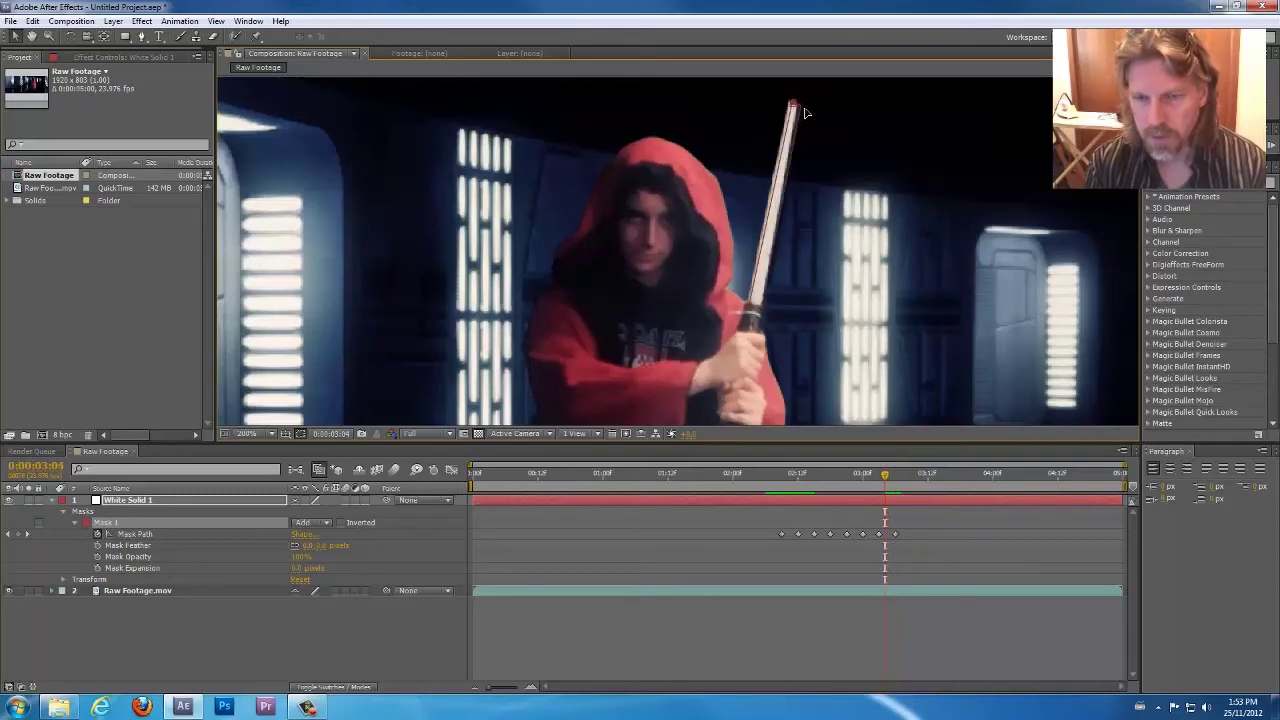
{"action": "key", "text": "Page_Down"}
{"action": "key", "text": "Page_Down"}
{"action": "key", "text": "Page_Down"}
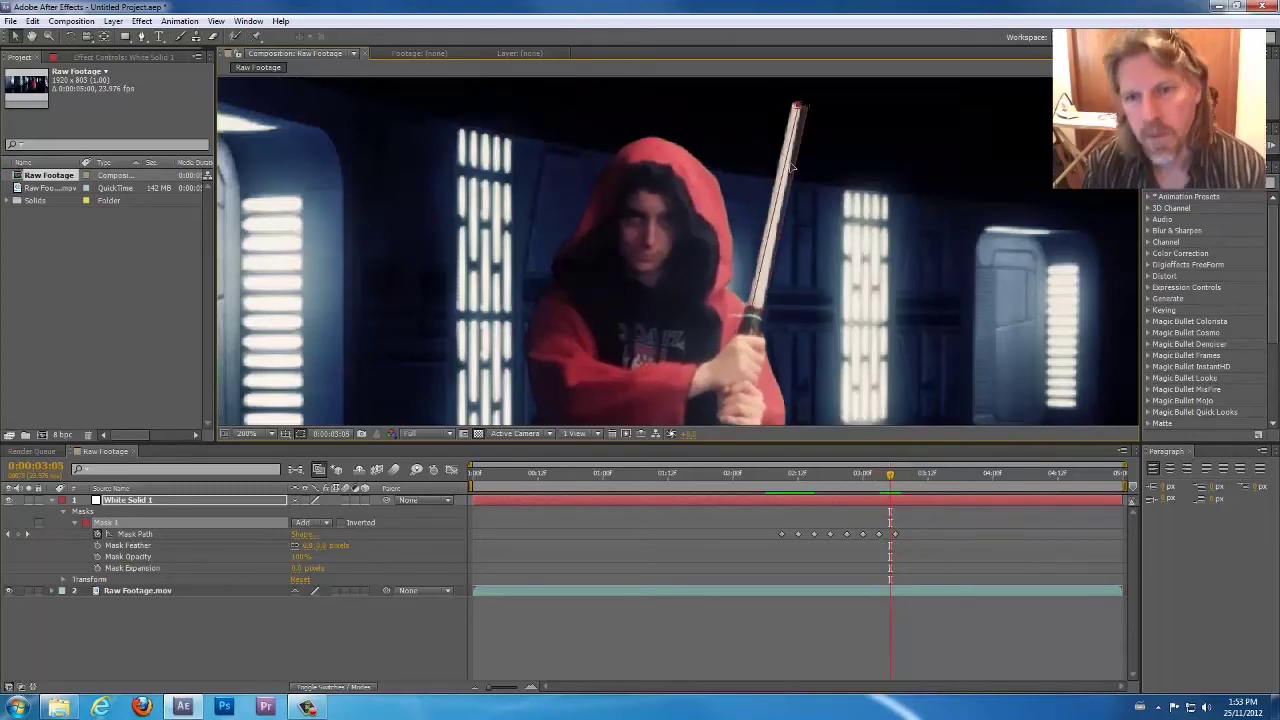
{"action": "key", "text": "Page_Up"}
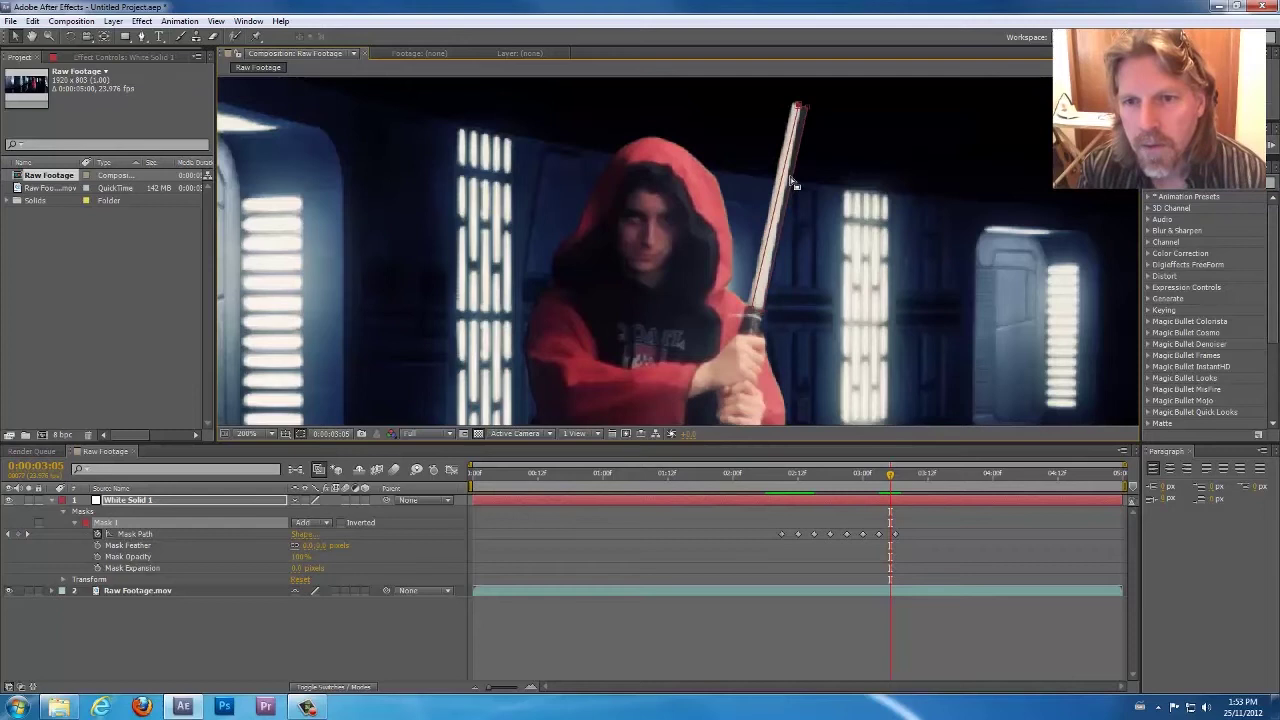
{"action": "key", "text": "Page_Down"}
{"action": "key", "text": "Page_Up"}
{"action": "left_click_drag", "start_coordinate": [798, 106], "coordinate": [792, 104]}
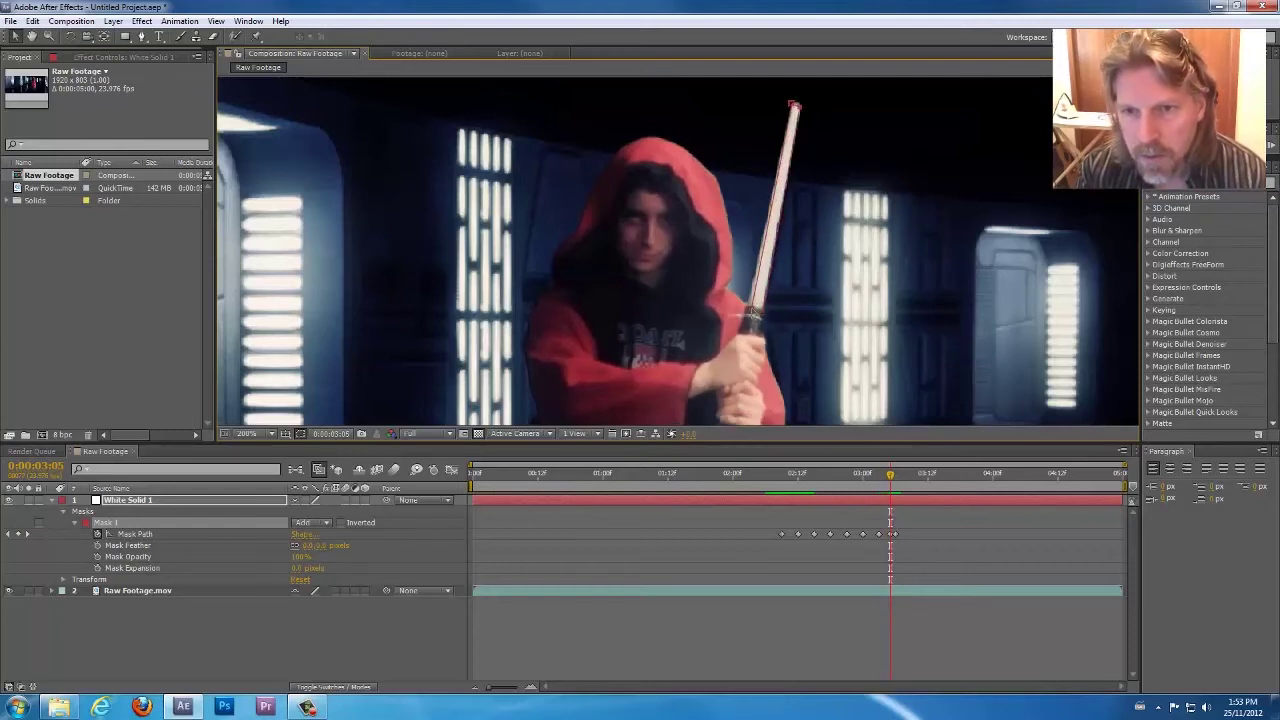
{"action": "left_click_drag", "start_coordinate": [764, 313], "coordinate": [761, 309]}
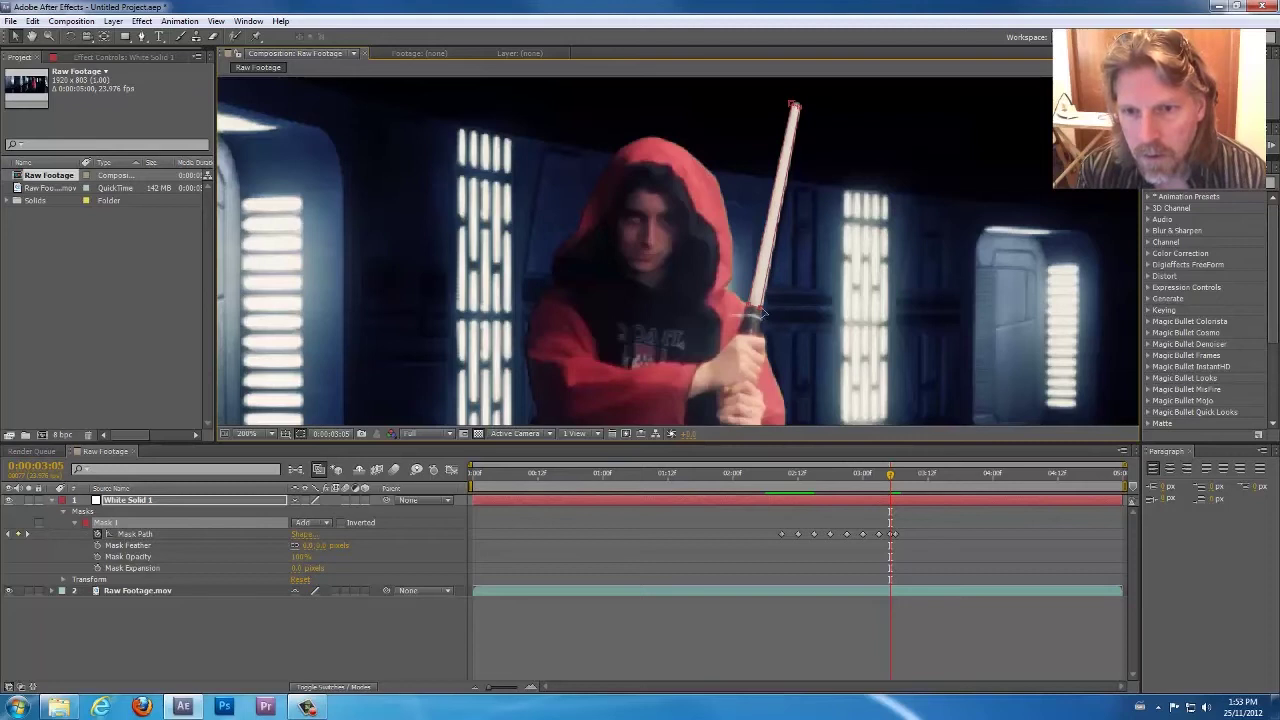
- Step through the keyframed frames around 0:00:03:05 to check how closely the mask follows the blade
{"action": "key", "text": "Page_Down"}
{"action": "key", "text": "Page_Down"}
{"action": "key", "text": "Page_Down"}
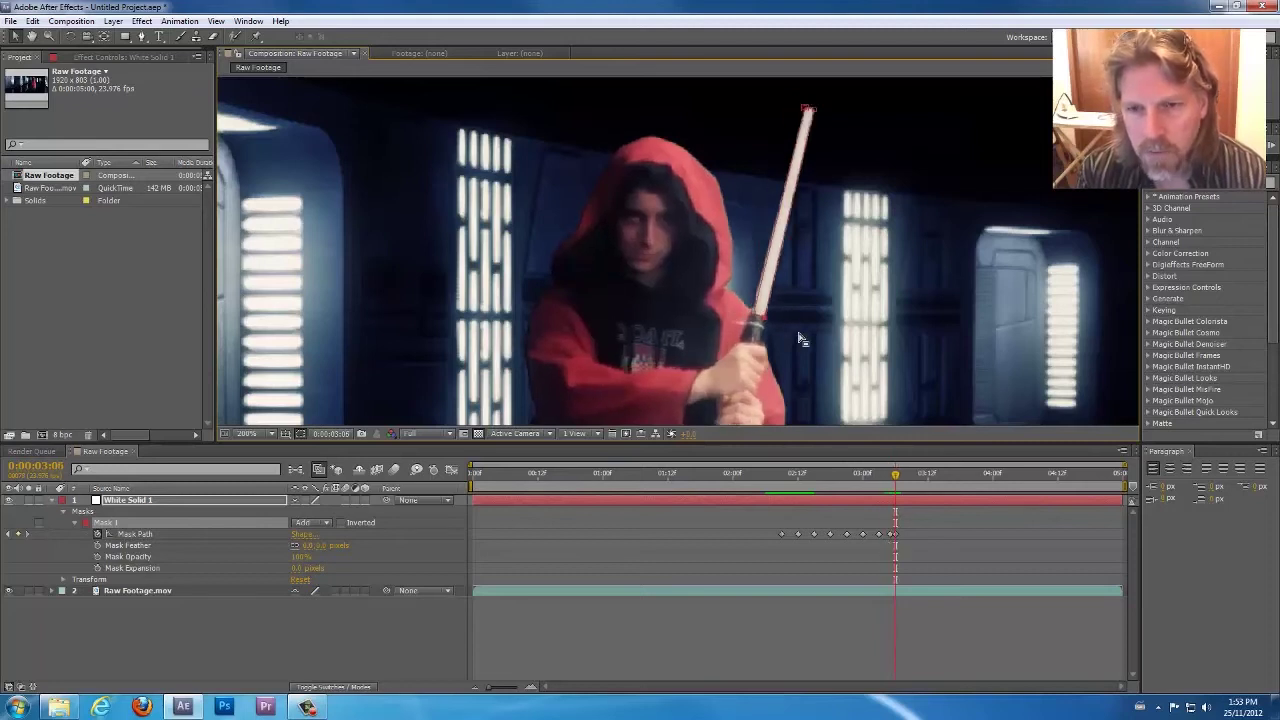
{"action": "key", "text": "Page_Up"}
{"action": "key", "text": "Page_Up"}
{"action": "key", "text": "Page_Up"}
{"action": "key", "text": "Page_Up"}
{"action": "key", "text": "Page_Up"}
{"action": "key", "text": "Page_Up"}
{"action": "key", "text": "Page_Up"}
{"action": "key", "text": "Page_Up"}
{"action": "key", "text": "Page_Up"}
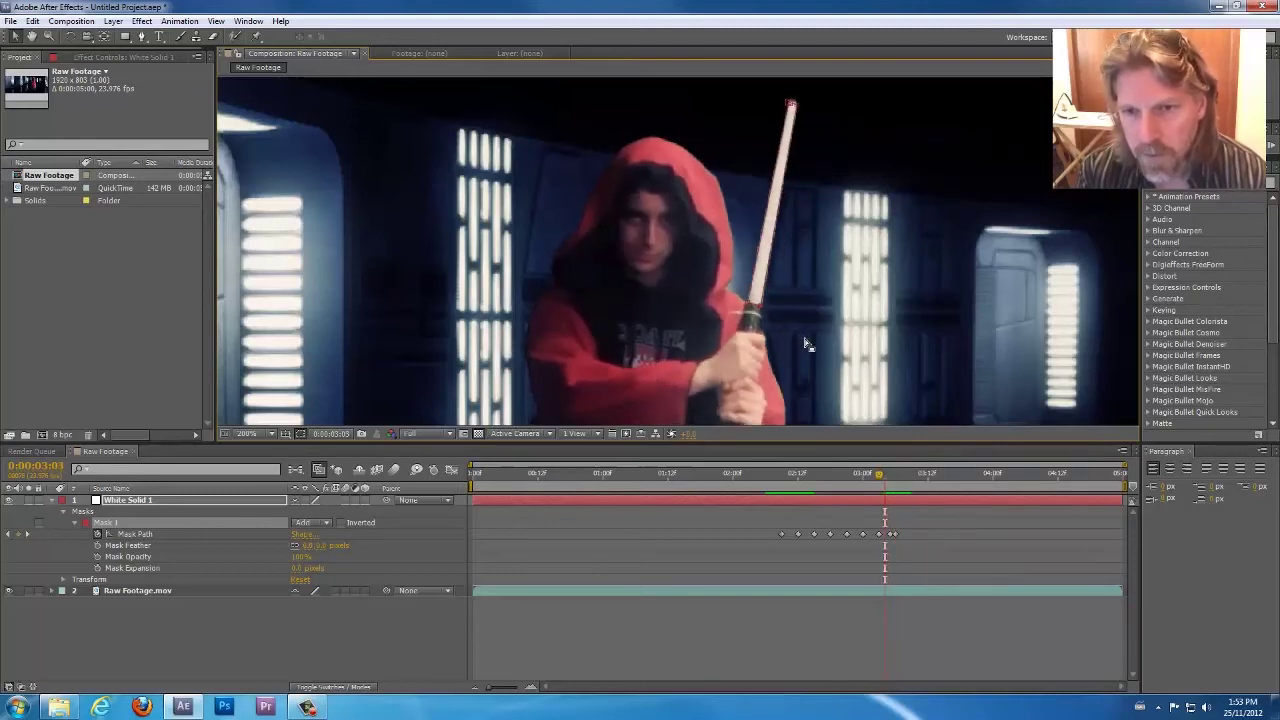
- Adjust the mask to the moving blade at 0:00:03:08 and at the in-between frame 0:00:03:07
{"action": "left_click_drag", "start_coordinate": [857, 474], "coordinate": [907, 492]}
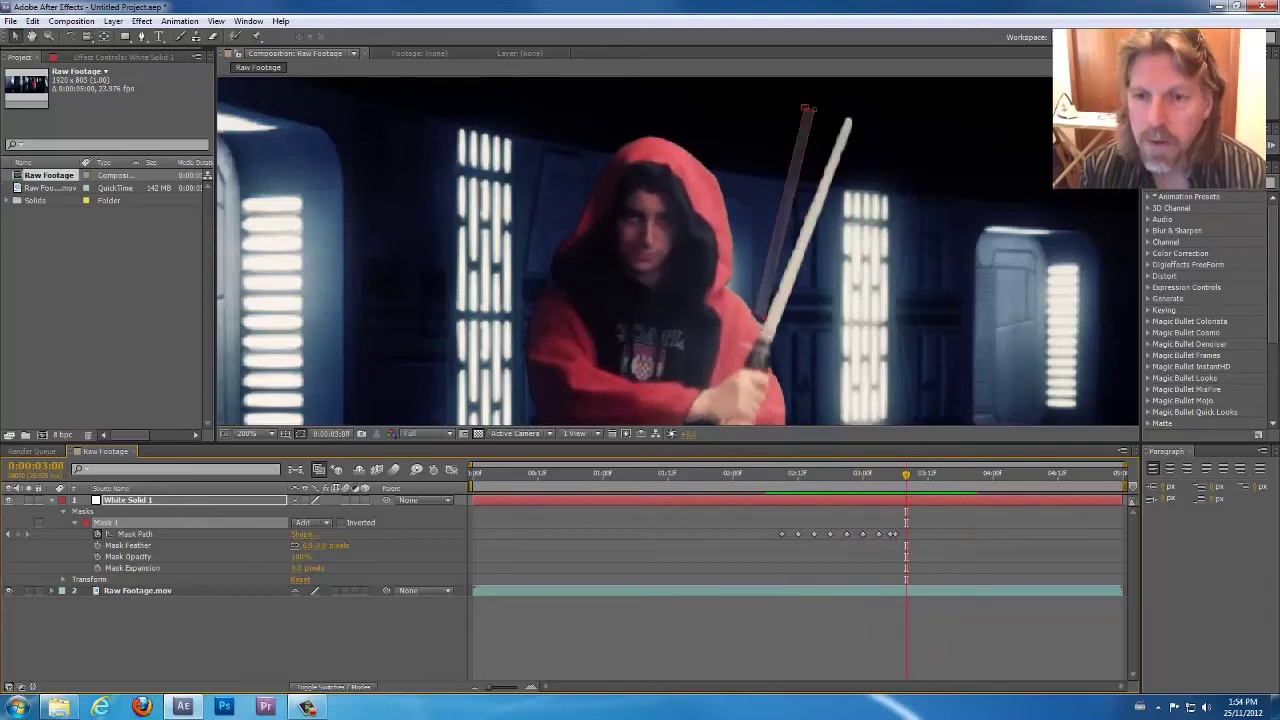
{"action": "mouse_move", "coordinate": [765, 322]}
{"action": "left_mouse_down"}
{"action": "mouse_move", "coordinate": [771, 342]}
{"action": "mouse_move", "coordinate": [762, 331]}
{"action": "left_mouse_up"}
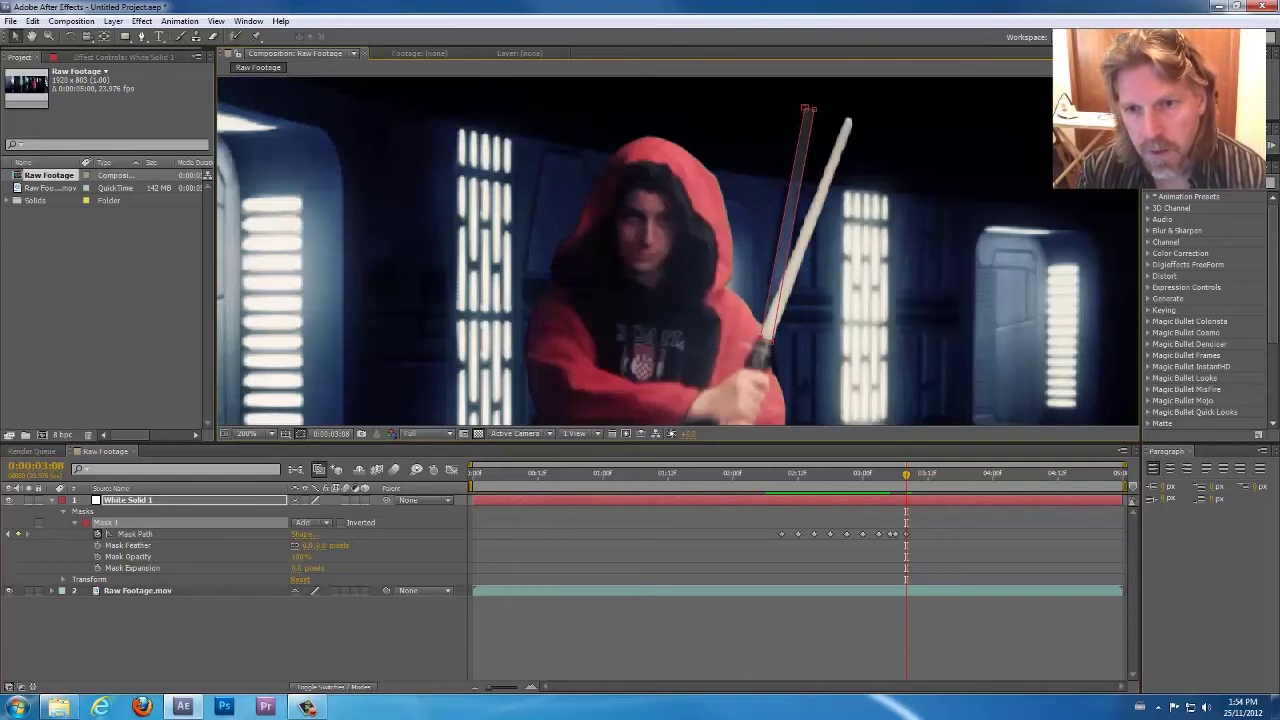
{"action": "left_click_drag", "start_coordinate": [906, 476], "coordinate": [901, 481]}
{"action": "left_click_drag", "start_coordinate": [768, 330], "coordinate": [765, 326]}
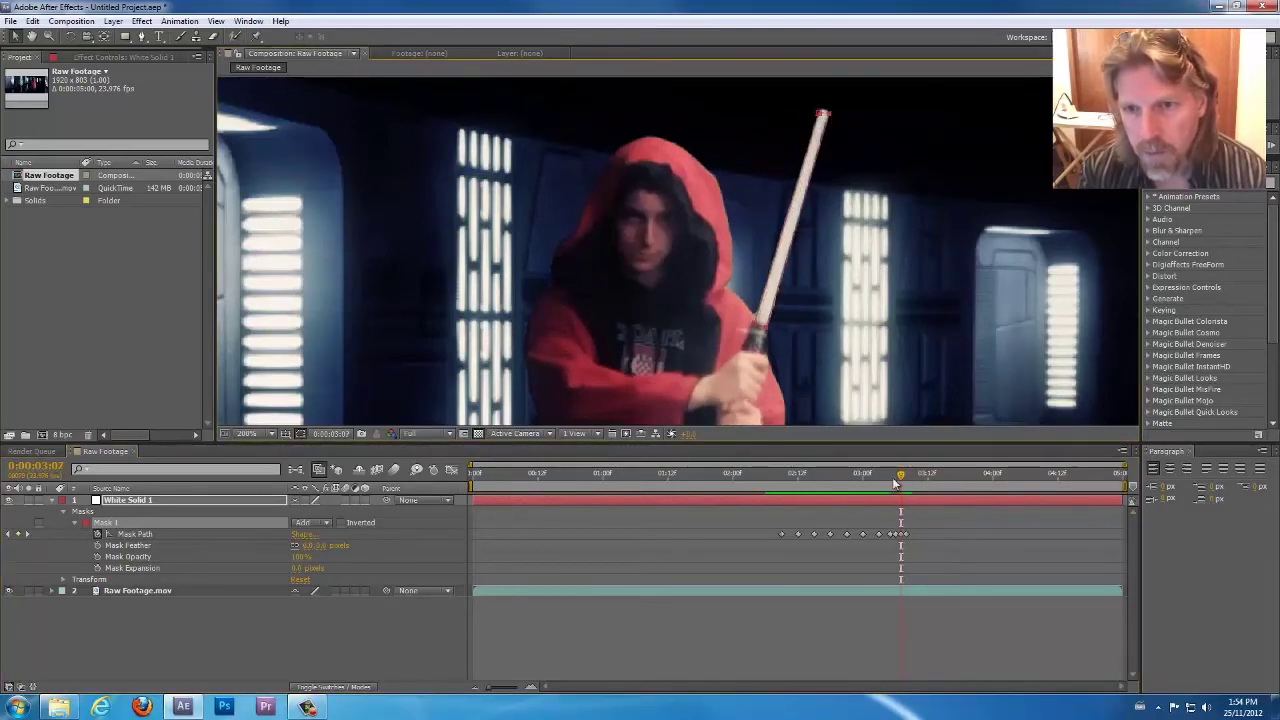
- Move the mask's hilt and tip points onto the lowering blade at 0:00:03:10
{"action": "left_click_drag", "start_coordinate": [892, 477], "coordinate": [916, 520]}
{"action": "left_click_drag", "start_coordinate": [770, 342], "coordinate": [762, 372]}
{"action": "left_click_drag", "start_coordinate": [851, 122], "coordinate": [878, 152]}
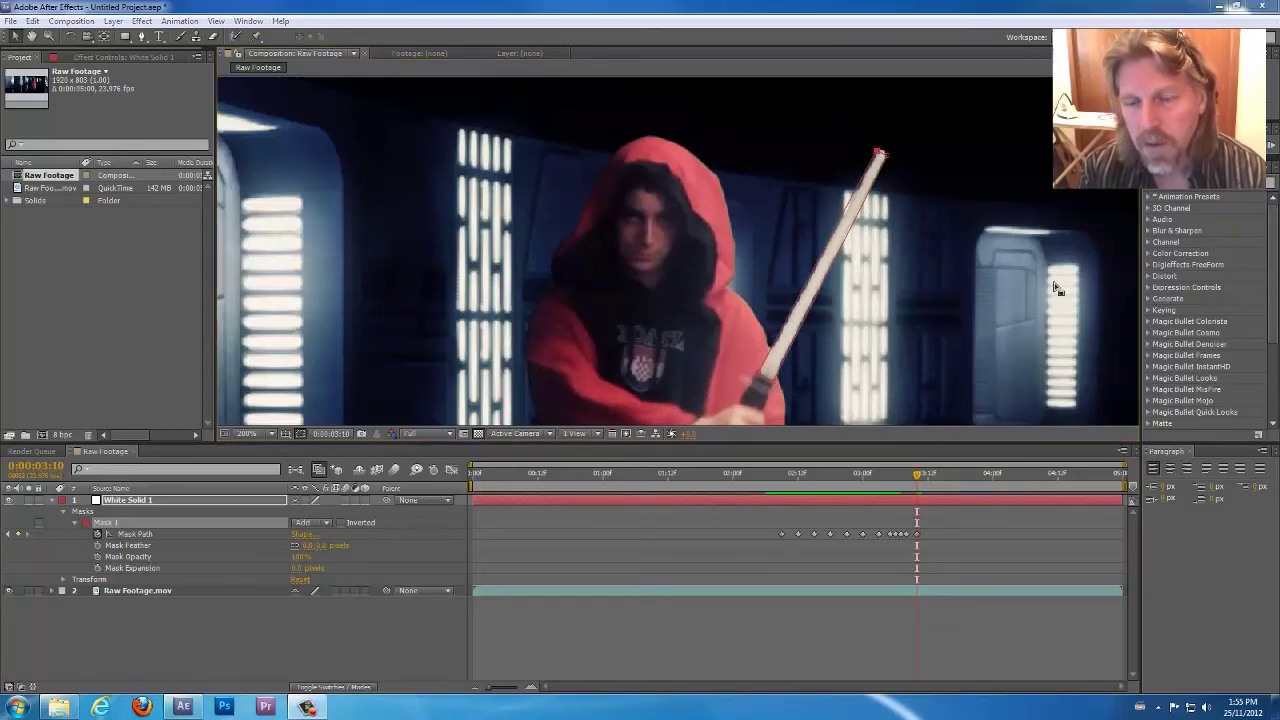
- Fit the mask path to the lowering blade at 0:00:03:13 and move its tip onto the blade at 0:00:03:17
{"action": "mouse_move", "coordinate": [916, 474]}
{"action": "left_mouse_down"}
{"action": "mouse_move", "coordinate": [876, 493]}
{"action": "mouse_move", "coordinate": [933, 474]}
{"action": "left_mouse_up"}
{"action": "scroll", "coordinate": [755, 305], "scroll_direction": "down", "scroll_amount": 1}
{"action": "scroll", "coordinate": [755, 305], "scroll_direction": "up", "scroll_amount": 1}
{"action": "left_click_drag", "start_coordinate": [731, 258], "coordinate": [725, 310]}
{"action": "key", "text": "comma"}
{"action": "mouse_move", "coordinate": [933, 474]}
{"action": "left_mouse_down"}
{"action": "mouse_move", "coordinate": [909, 481]}
{"action": "mouse_move", "coordinate": [955, 476]}
{"action": "left_mouse_up"}
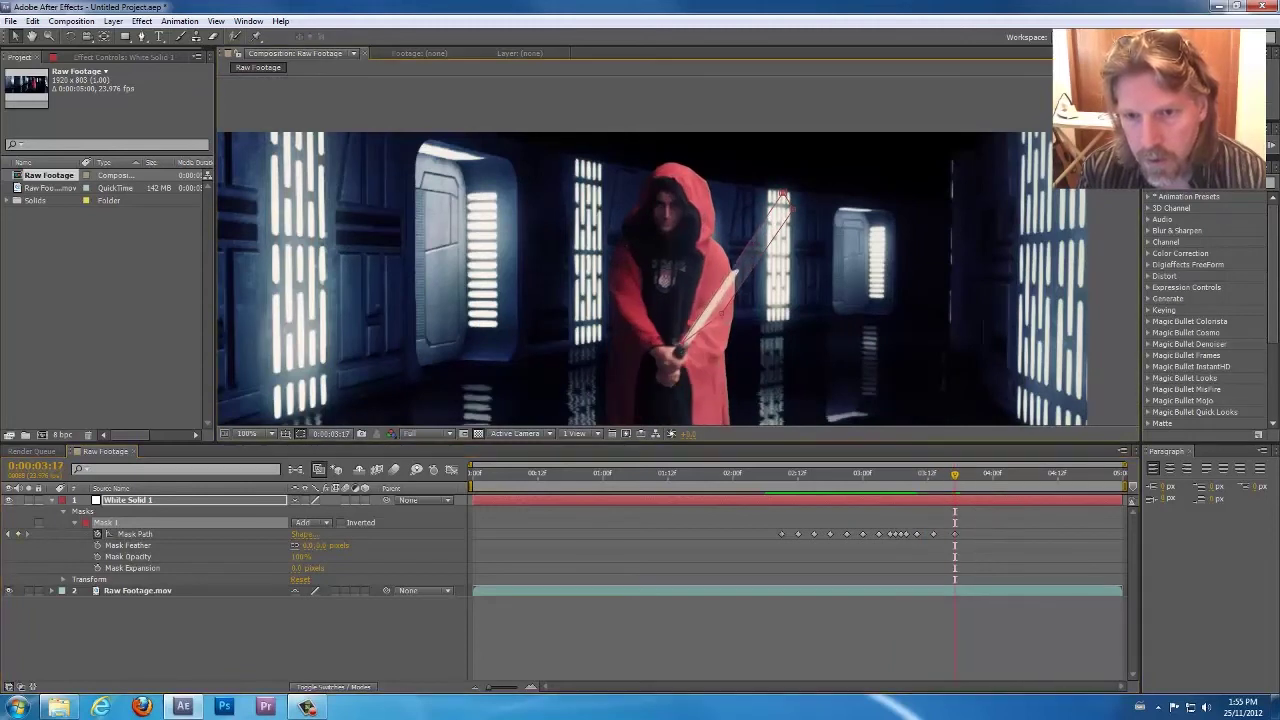
{"action": "left_click_drag", "start_coordinate": [786, 207], "coordinate": [734, 271]}
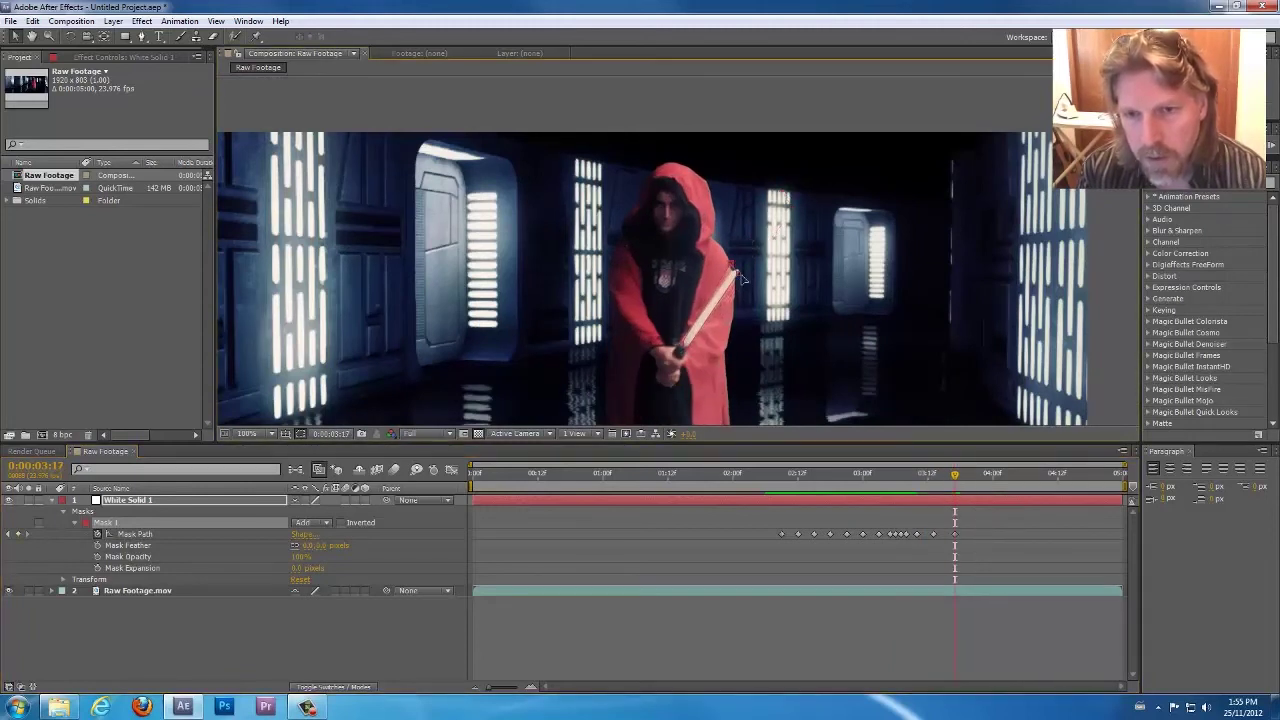
- Adjust the mask points to the blade at the in-between frame 0:00:03:15 and at 0:00:03:18
{"action": "mouse_move", "coordinate": [955, 475]}
{"action": "left_mouse_down"}
{"action": "mouse_move", "coordinate": [929, 482]}
{"action": "mouse_move", "coordinate": [943, 481]}
{"action": "left_mouse_up"}
{"action": "left_click_drag", "start_coordinate": [766, 239], "coordinate": [776, 242]}
{"action": "mouse_move", "coordinate": [944, 474]}
{"action": "left_mouse_down"}
{"action": "mouse_move", "coordinate": [924, 471]}
{"action": "mouse_move", "coordinate": [960, 487]}
{"action": "left_mouse_up"}
{"action": "left_click_drag", "start_coordinate": [684, 352], "coordinate": [675, 359]}
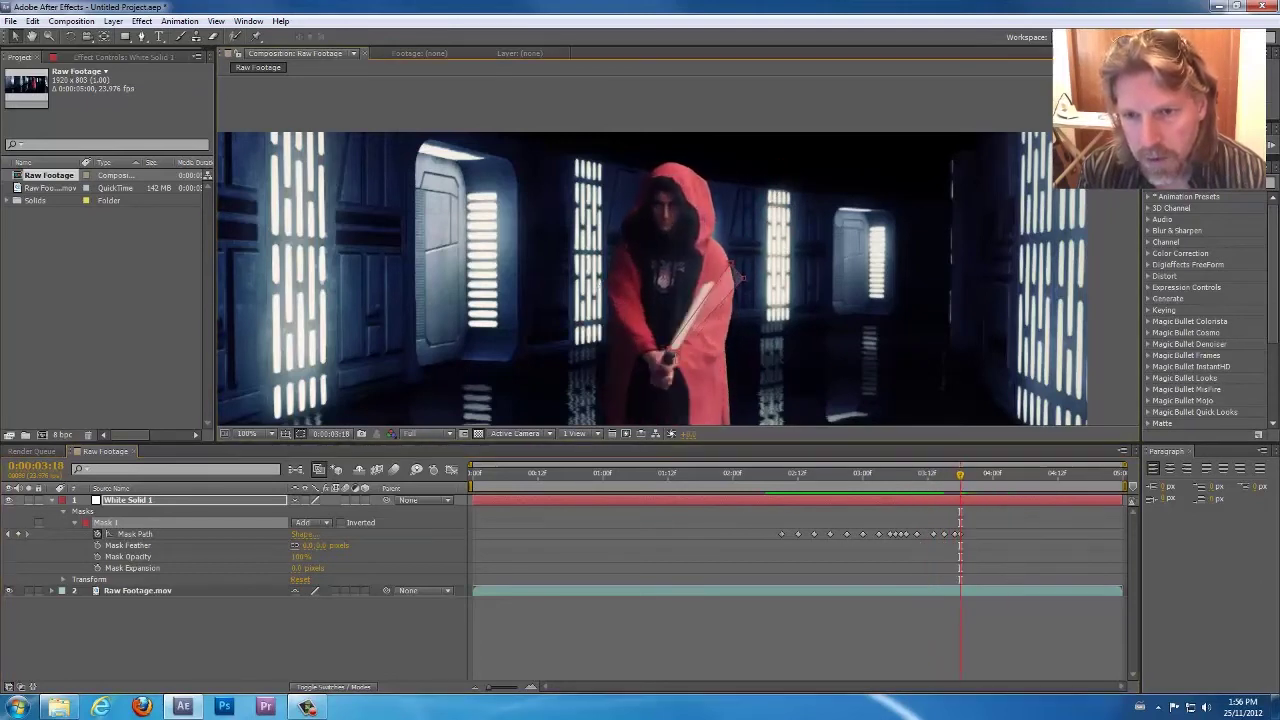
- Reshape the mask around the foreshortened blade at 0:00:03:20 and 0:00:03:23
{"action": "key", "text": "space"}
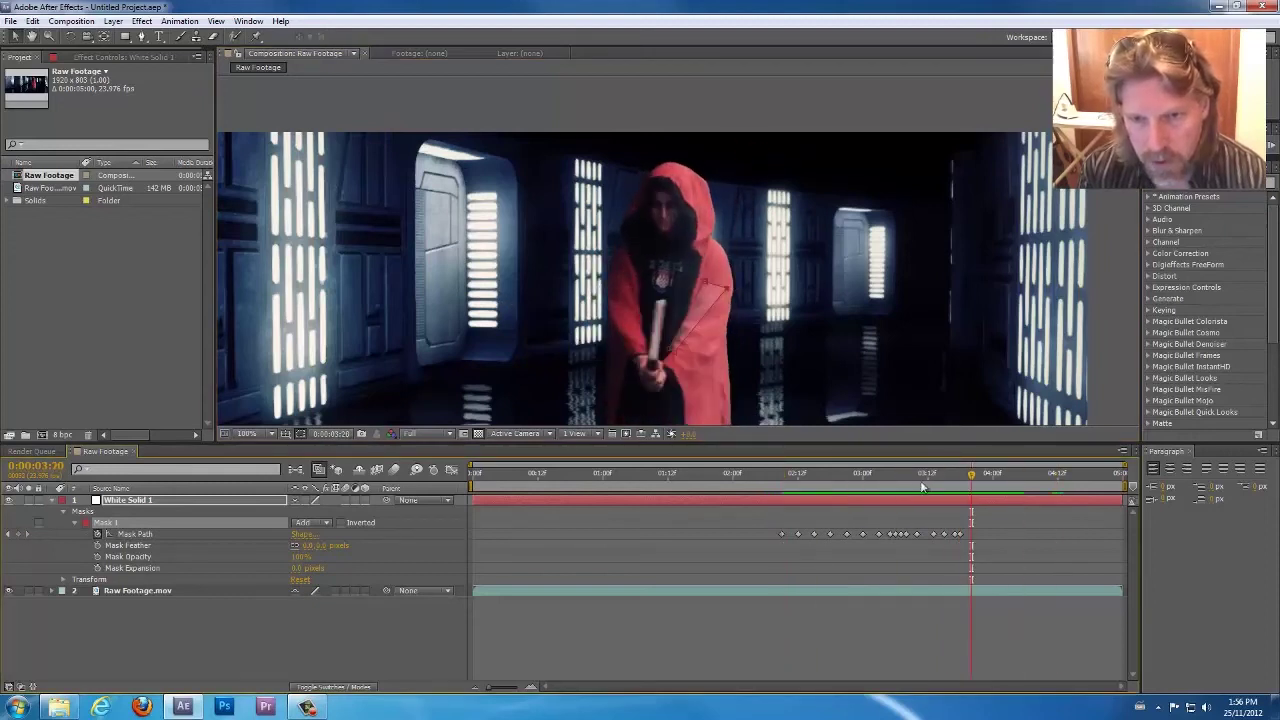
{"action": "left_click_drag", "start_coordinate": [648, 361], "coordinate": [652, 363]}
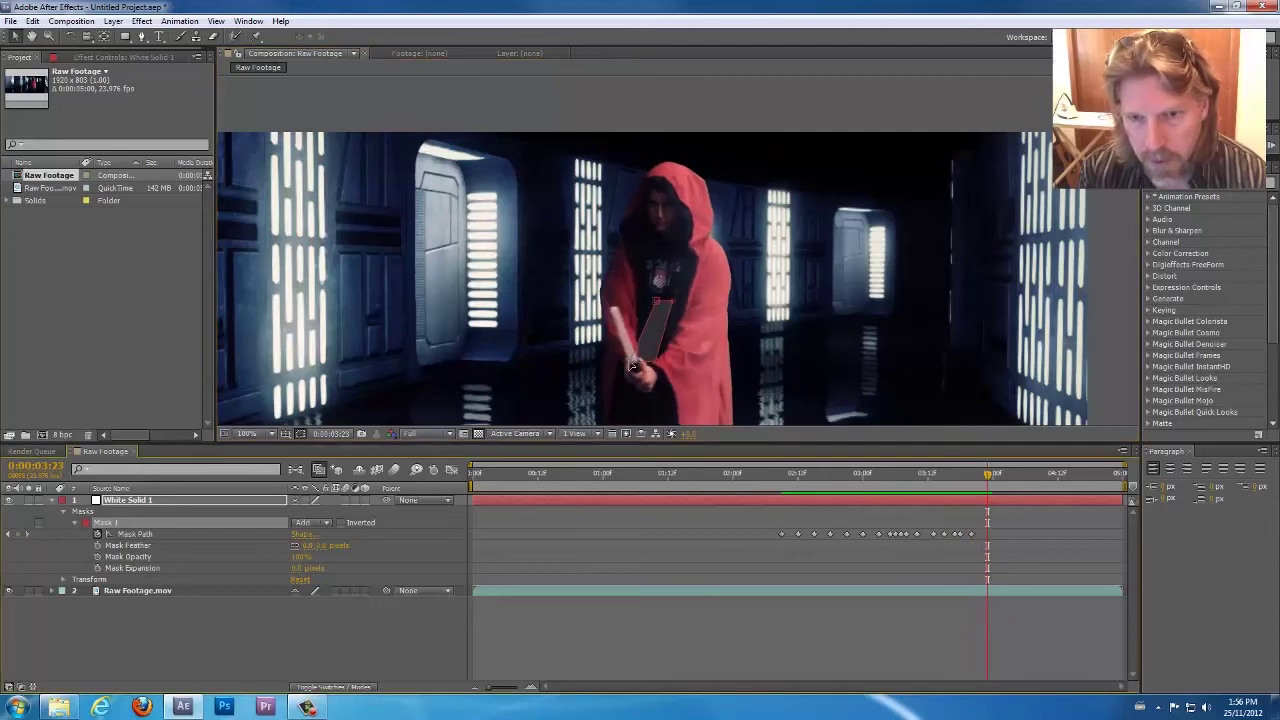
{"action": "left_click_drag", "start_coordinate": [632, 367], "coordinate": [643, 330]}
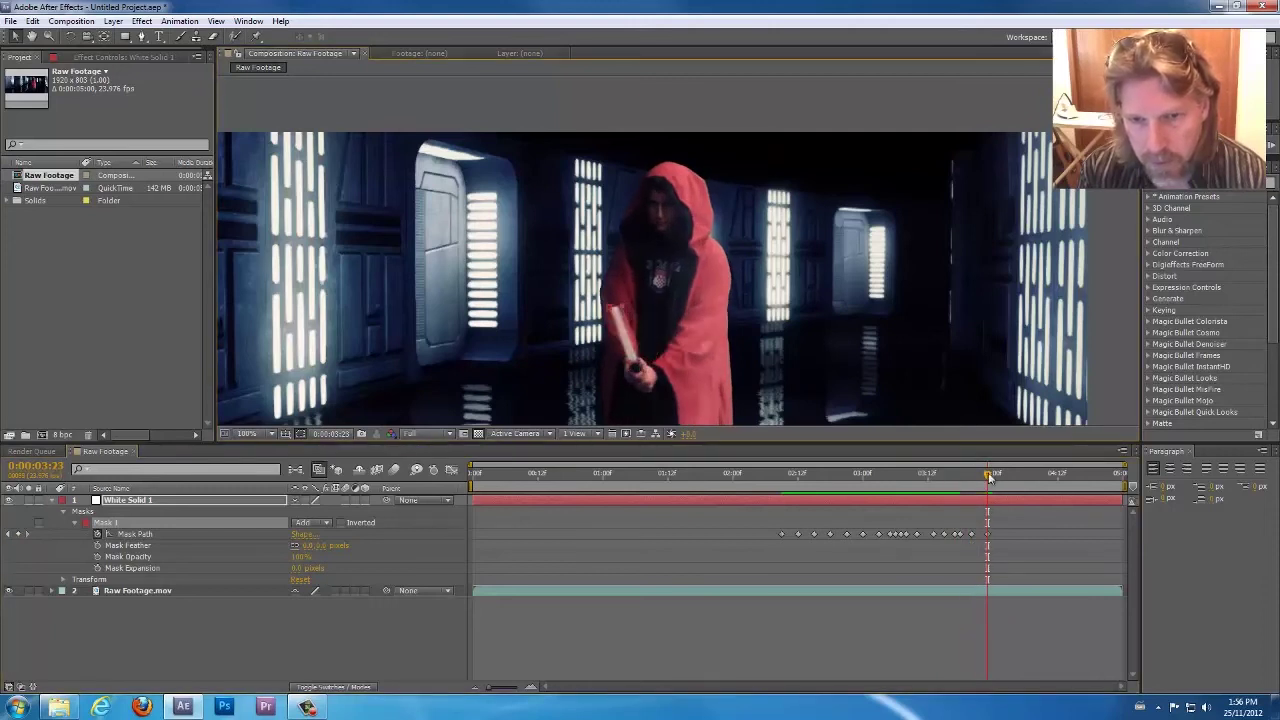
- Move the mask's hilt and tip points onto the blade at 0:00:04:02 and correct them at 0:00:04:00
{"action": "mouse_move", "coordinate": [990, 478]}
{"action": "left_mouse_down"}
{"action": "mouse_move", "coordinate": [985, 489]}
{"action": "mouse_move", "coordinate": [1003, 480]}
{"action": "left_mouse_up"}
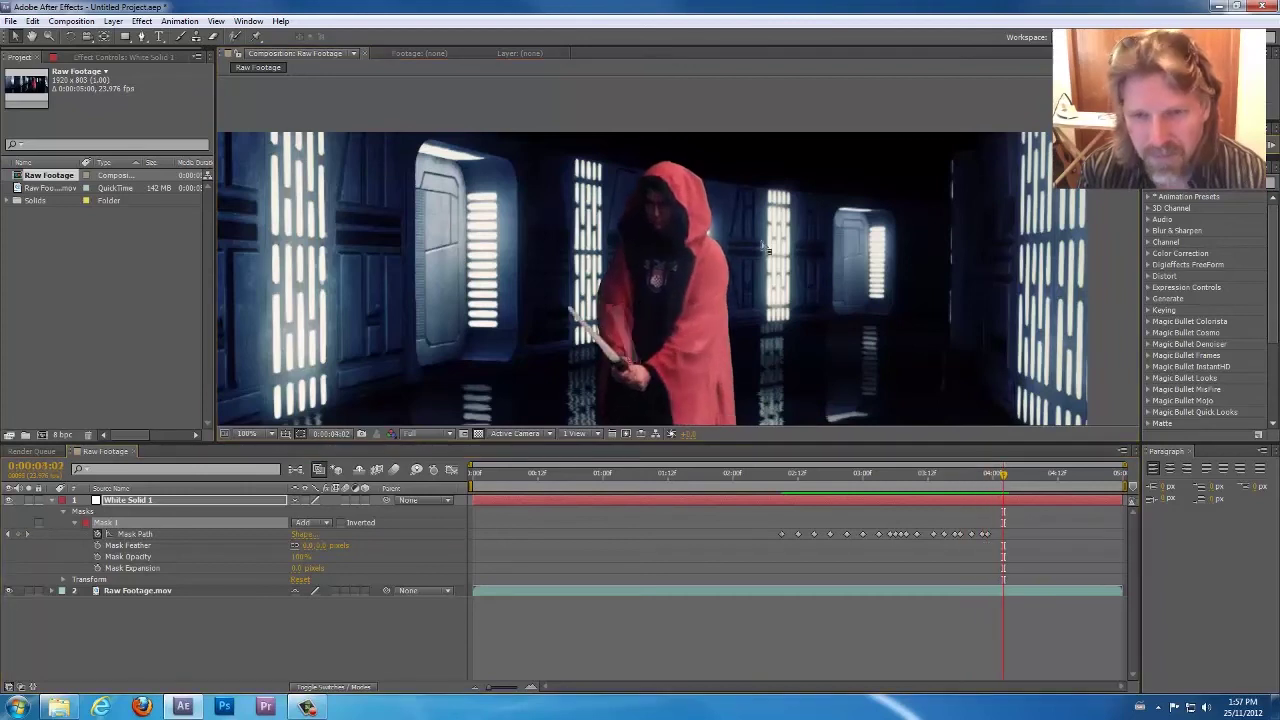
{"action": "scroll", "coordinate": [600, 390], "scroll_direction": "up", "scroll_amount": 1}
{"action": "left_click_drag", "start_coordinate": [656, 331], "coordinate": [630, 332]}
{"action": "left_click_drag", "start_coordinate": [625, 221], "coordinate": [547, 215]}
{"action": "left_click_drag", "start_coordinate": [1003, 476], "coordinate": [992, 484]}
{"action": "left_click_drag", "start_coordinate": [597, 221], "coordinate": [592, 225]}
- Align the mask with the blade at 0:00:04:05 and 0:00:04:07, and preview the motion
{"action": "left_click_drag", "start_coordinate": [990, 475], "coordinate": [1020, 474]}
{"action": "left_click_drag", "start_coordinate": [539, 223], "coordinate": [483, 231]}
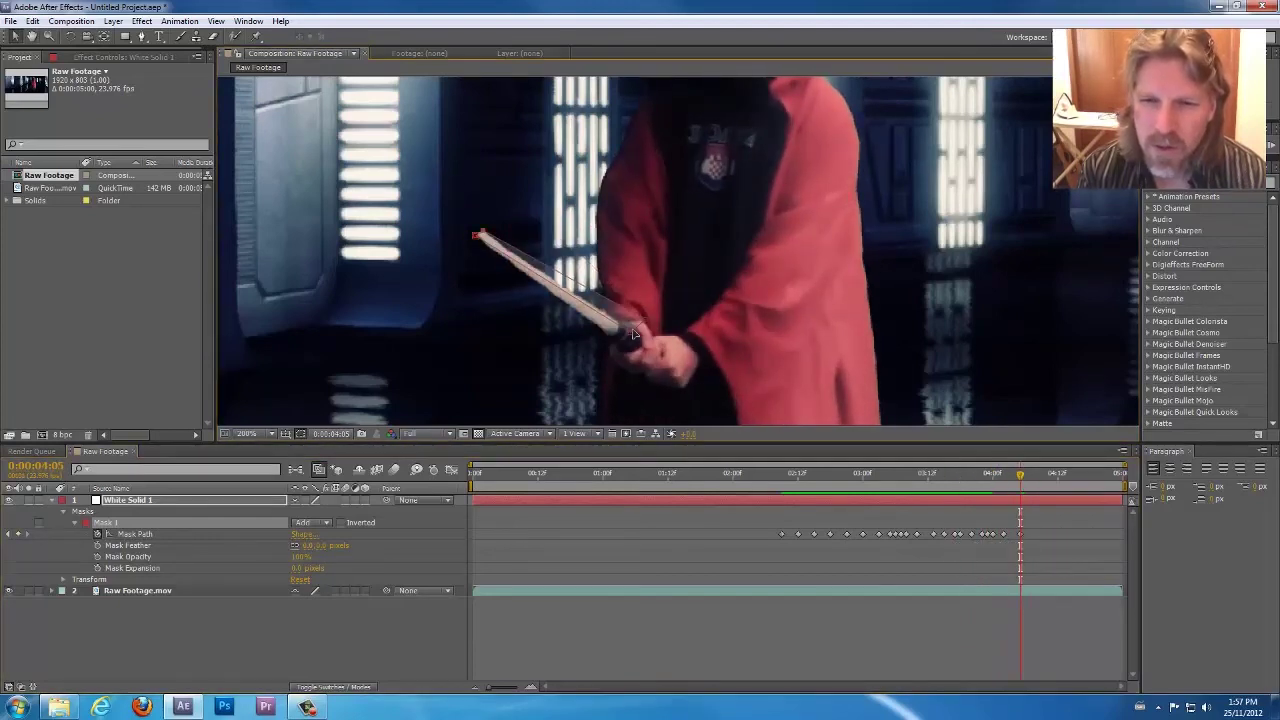
{"action": "mouse_move", "coordinate": [624, 324]}
{"action": "left_mouse_down"}
{"action": "mouse_move", "coordinate": [608, 336]}
{"action": "mouse_move", "coordinate": [620, 323]}
{"action": "left_mouse_up"}
{"action": "mouse_move", "coordinate": [1025, 479]}
{"action": "left_mouse_down"}
{"action": "mouse_move", "coordinate": [824, 473]}
{"action": "mouse_move", "coordinate": [1023, 489]}
{"action": "mouse_move", "coordinate": [928, 516]}
{"action": "mouse_move", "coordinate": [1031, 496]}
{"action": "left_mouse_up"}
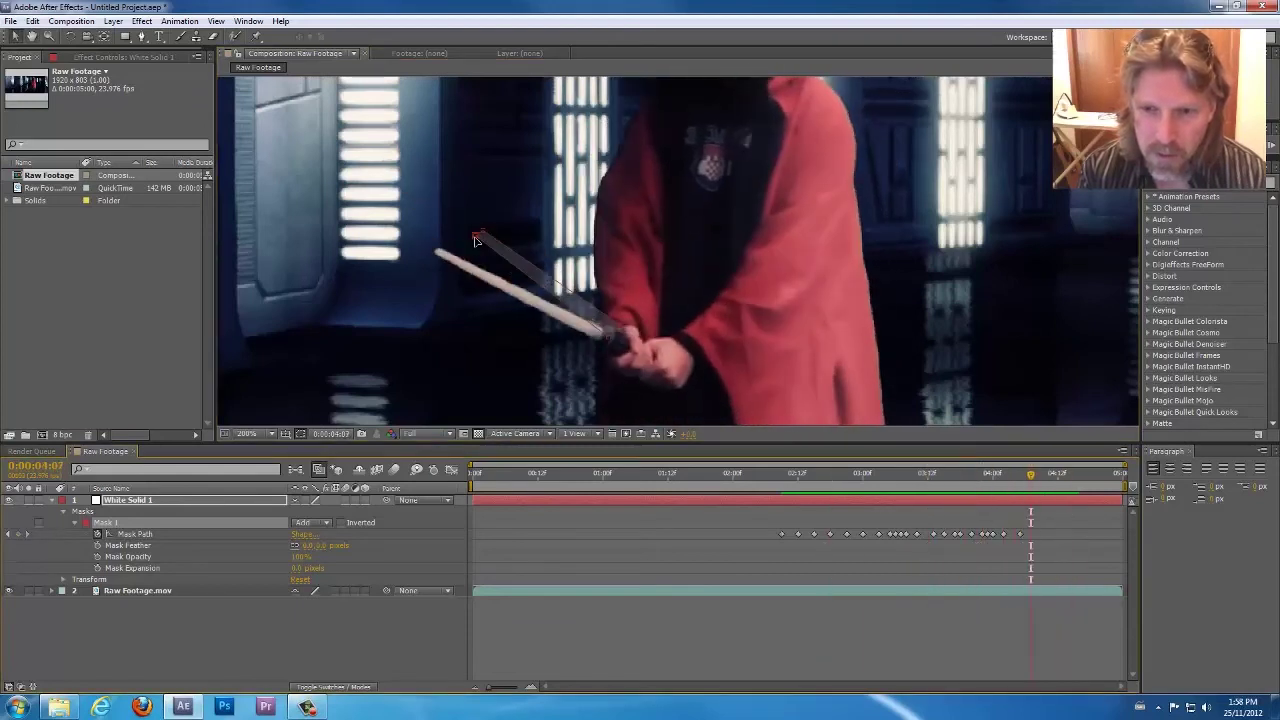
{"action": "key", "text": "space"}
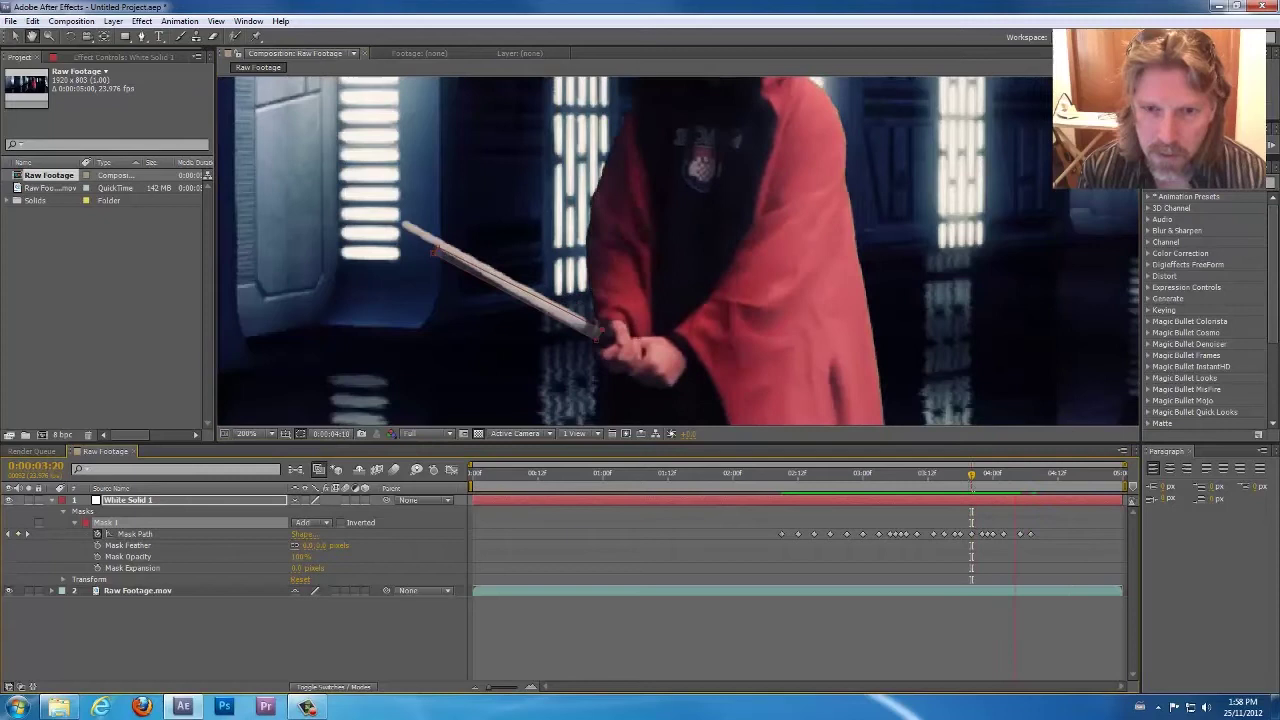
- Match the mask's tip and hilt points to the rising blade at 0:00:04:09 and 0:00:04:12
{"action": "left_click_drag", "start_coordinate": [971, 478], "coordinate": [1041, 497]}
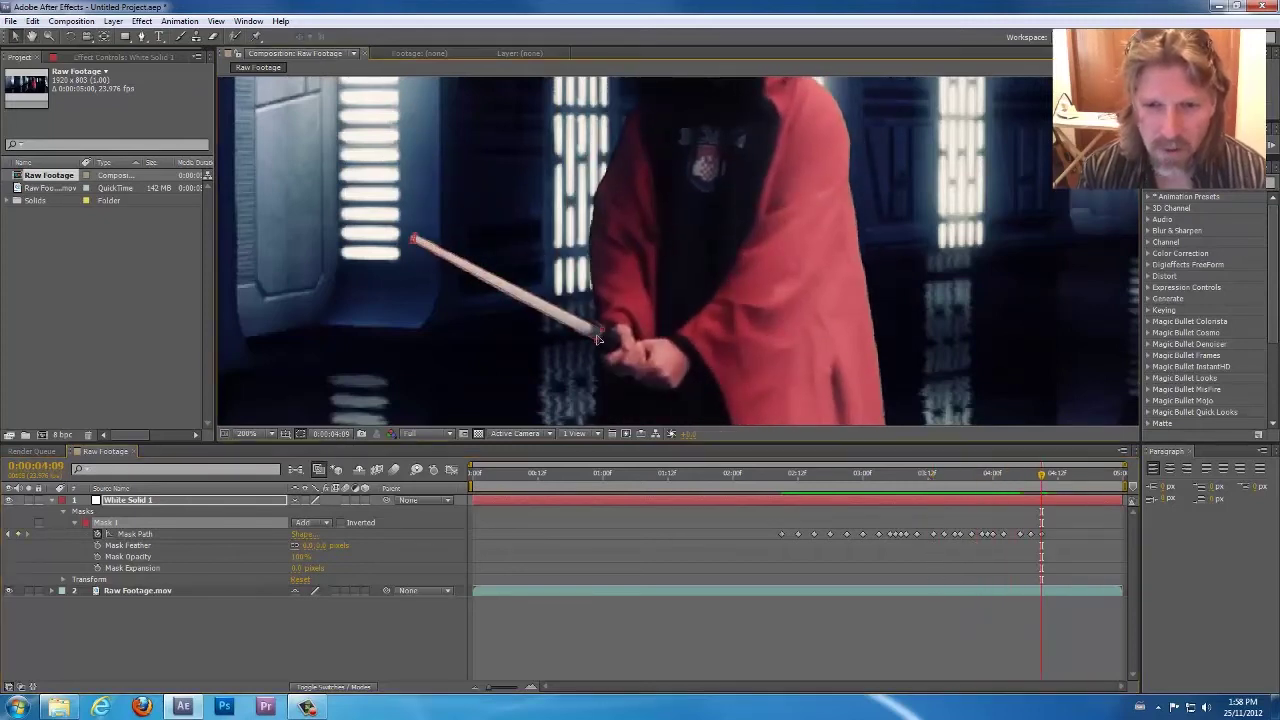
{"action": "left_click_drag", "start_coordinate": [1032, 474], "coordinate": [1057, 485]}
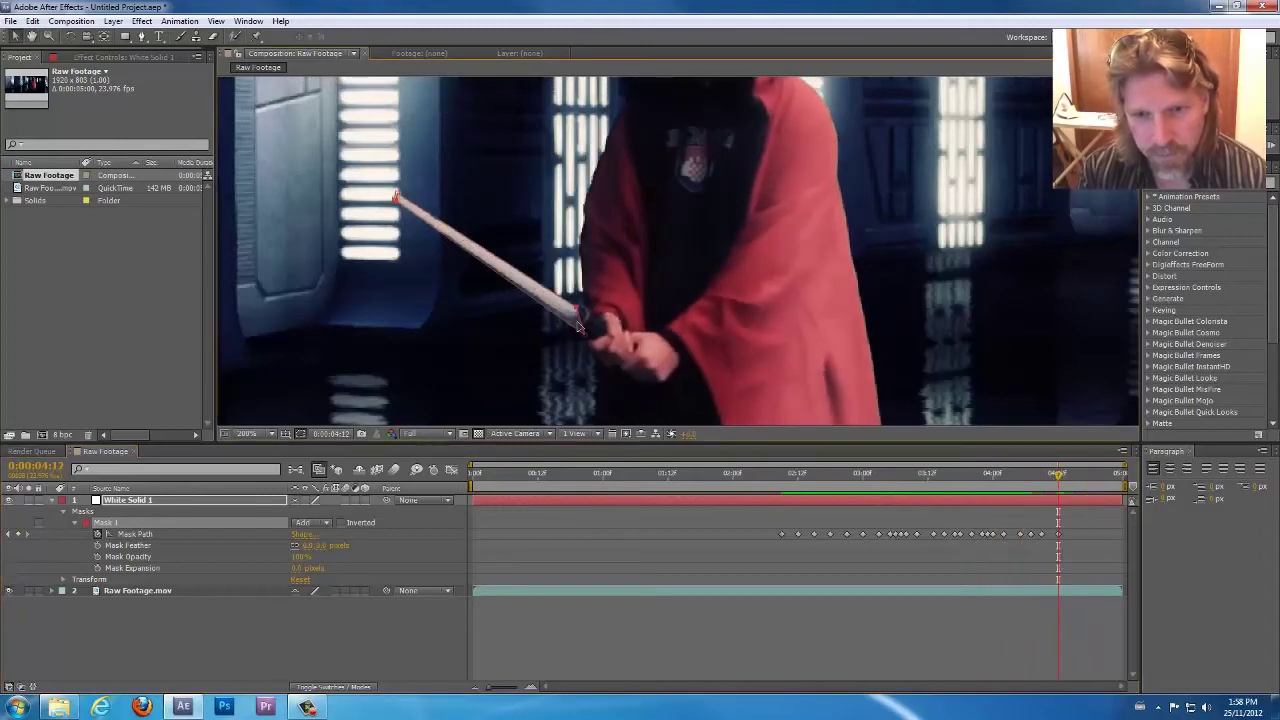
{"action": "left_click_drag", "start_coordinate": [578, 326], "coordinate": [572, 318]}
- Move both tip points and the hilt points of the mask onto the blade at 0:00:04:17
{"action": "left_click", "coordinate": [1085, 476]}
{"action": "left_click_drag", "start_coordinate": [397, 195], "coordinate": [388, 122]}
{"action": "left_click_drag", "start_coordinate": [396, 202], "coordinate": [380, 135]}
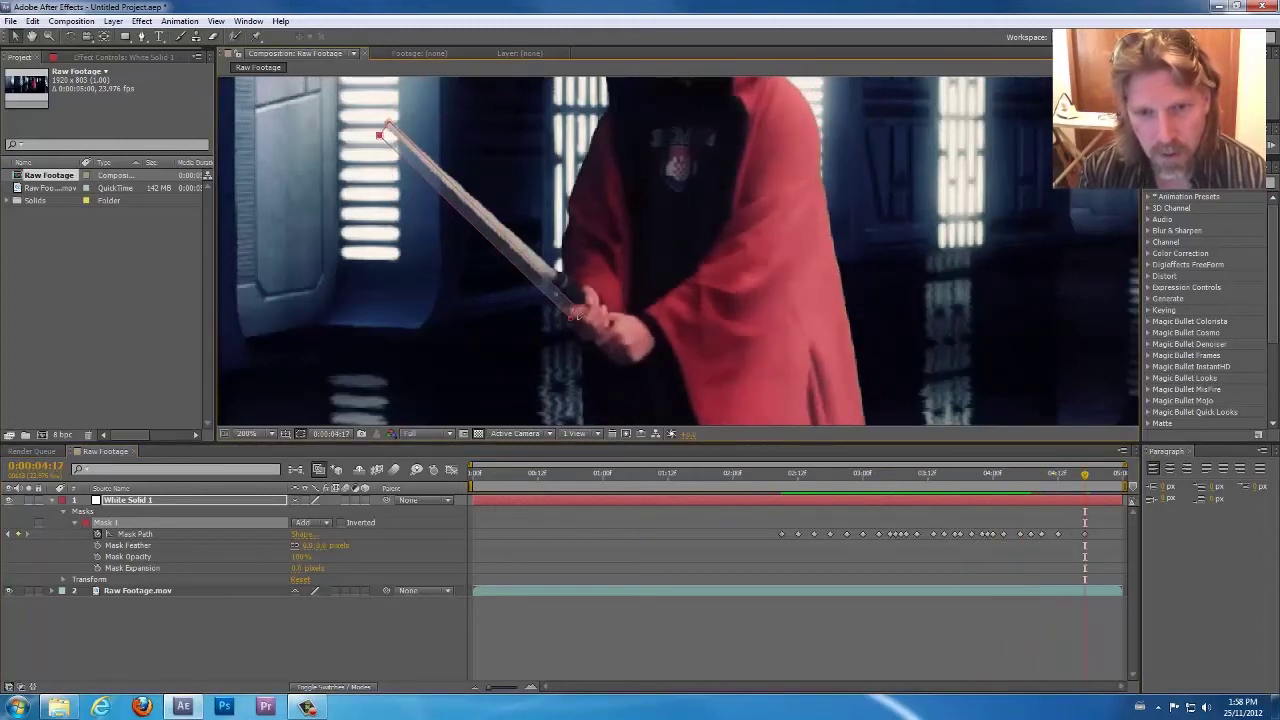
{"action": "left_click_drag", "start_coordinate": [578, 314], "coordinate": [550, 279]}
{"action": "left_click_drag", "start_coordinate": [380, 135], "coordinate": [378, 138]}
{"action": "left_click_drag", "start_coordinate": [550, 279], "coordinate": [548, 281]}
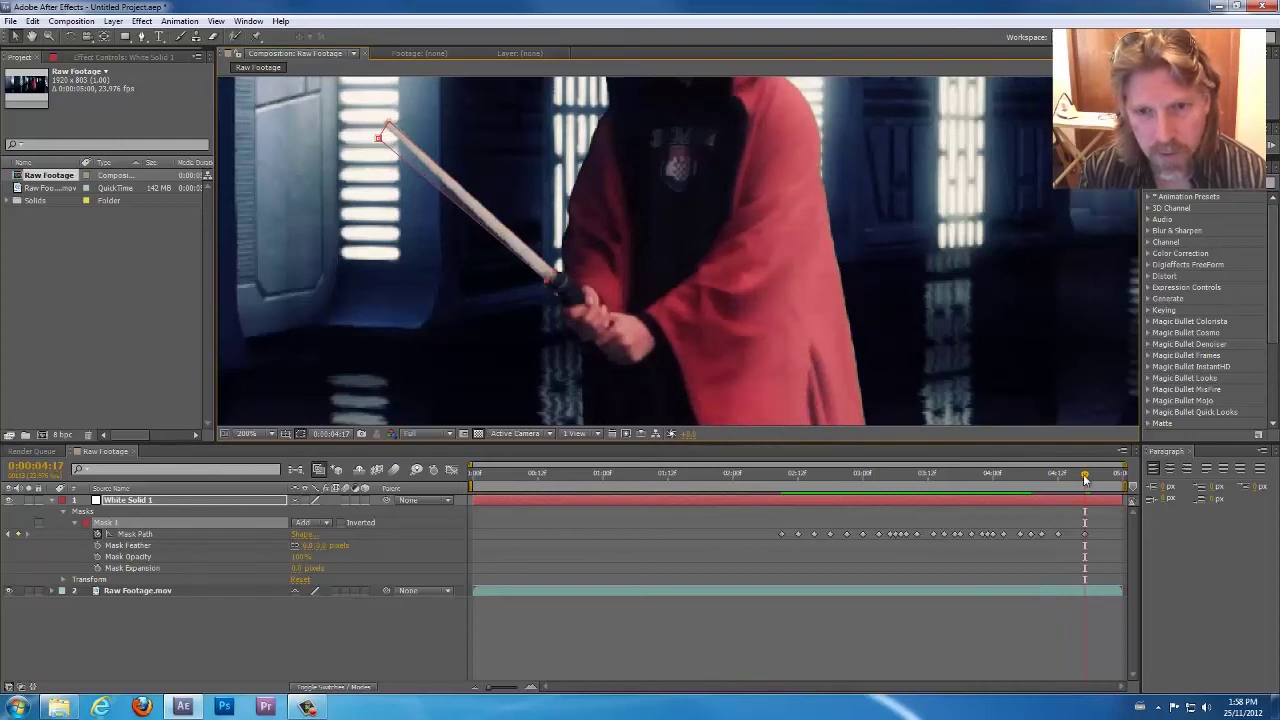
- Correct the mask's tip and hilt points at the in-between frame 0:00:04:15
{"action": "mouse_move", "coordinate": [1085, 480]}
{"action": "left_mouse_down"}
{"action": "mouse_move", "coordinate": [1063, 487]}
{"action": "mouse_move", "coordinate": [1075, 484]}
{"action": "left_mouse_up"}
{"action": "left_click_drag", "start_coordinate": [391, 151], "coordinate": [384, 167]}
{"action": "left_click_drag", "start_coordinate": [558, 296], "coordinate": [565, 292]}
- Fit the mask's tip and hilt points to the raised blade at 0:00:04:21 and 0:00:04:23
{"action": "left_click_drag", "start_coordinate": [1075, 477], "coordinate": [1107, 488]}
{"action": "scroll", "coordinate": [540, 195], "scroll_direction": "down", "scroll_amount": 1}
{"action": "left_click_drag", "start_coordinate": [534, 187], "coordinate": [545, 142]}
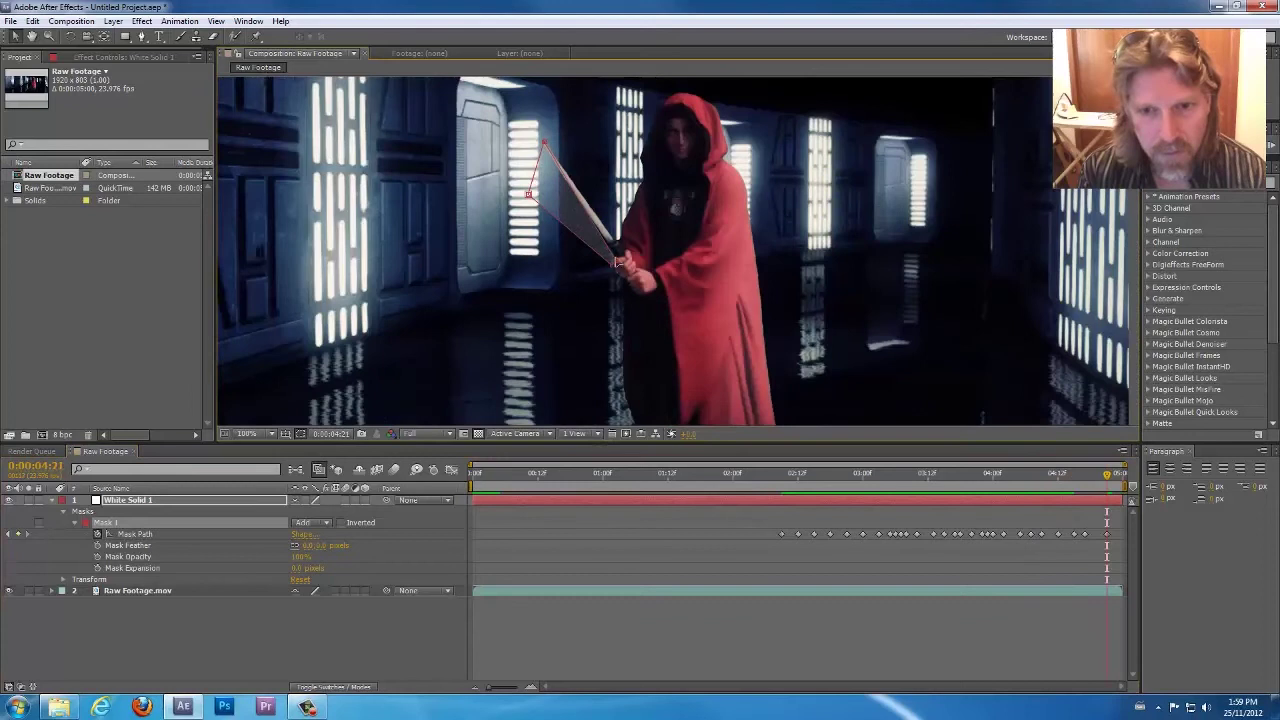
{"action": "left_click_drag", "start_coordinate": [620, 260], "coordinate": [616, 239]}
{"action": "left_click_drag", "start_coordinate": [616, 263], "coordinate": [612, 242]}
{"action": "left_click_drag", "start_coordinate": [528, 194], "coordinate": [541, 162]}
{"action": "mouse_move", "coordinate": [1107, 478]}
{"action": "left_mouse_down"}
{"action": "mouse_move", "coordinate": [1058, 481]}
{"action": "mouse_move", "coordinate": [1119, 482]}
{"action": "left_mouse_up"}
{"action": "mouse_move", "coordinate": [545, 142]}
{"action": "left_mouse_down"}
{"action": "mouse_move", "coordinate": [553, 120]}
{"action": "mouse_move", "coordinate": [548, 137]}
{"action": "left_mouse_up"}
{"action": "left_click_drag", "start_coordinate": [616, 239], "coordinate": [611, 230]}
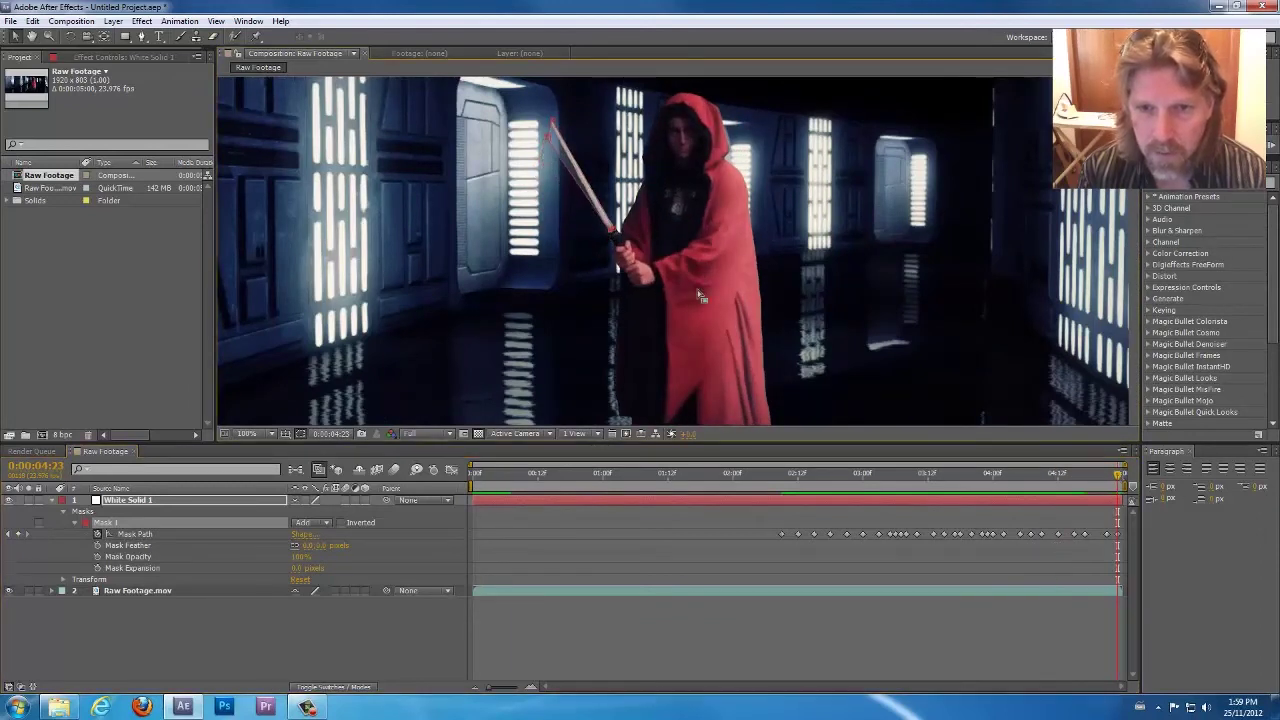
- Start the work area at the first mask keyframe, 0:00:02:09, and trim the composition to the work area
{"action": "left_click", "coordinate": [773, 480]}
{"action": "key", "text": "space"}
{"action": "key", "text": "space"}
{"action": "left_click", "coordinate": [781, 480]}
{"action": "left_click", "coordinate": [1077, 333]}
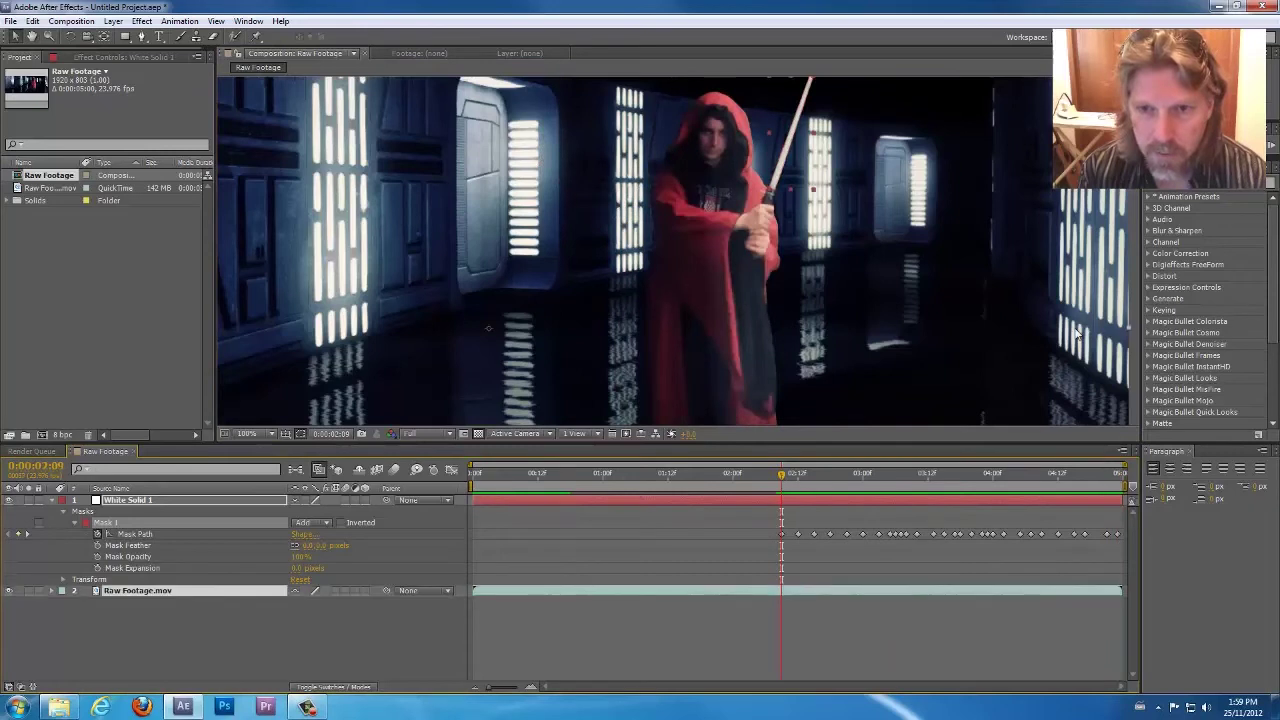
{"action": "key", "text": "alt+bracketleft"}
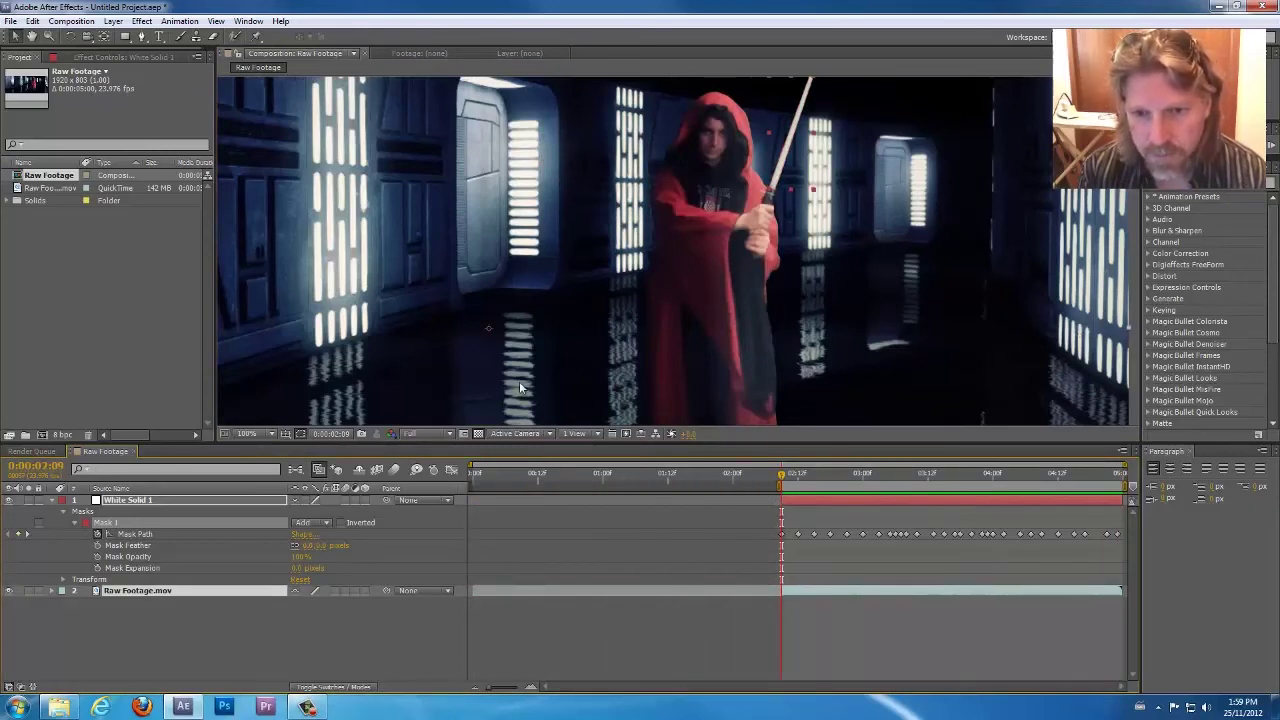
{"action": "left_click", "coordinate": [86, 24]}
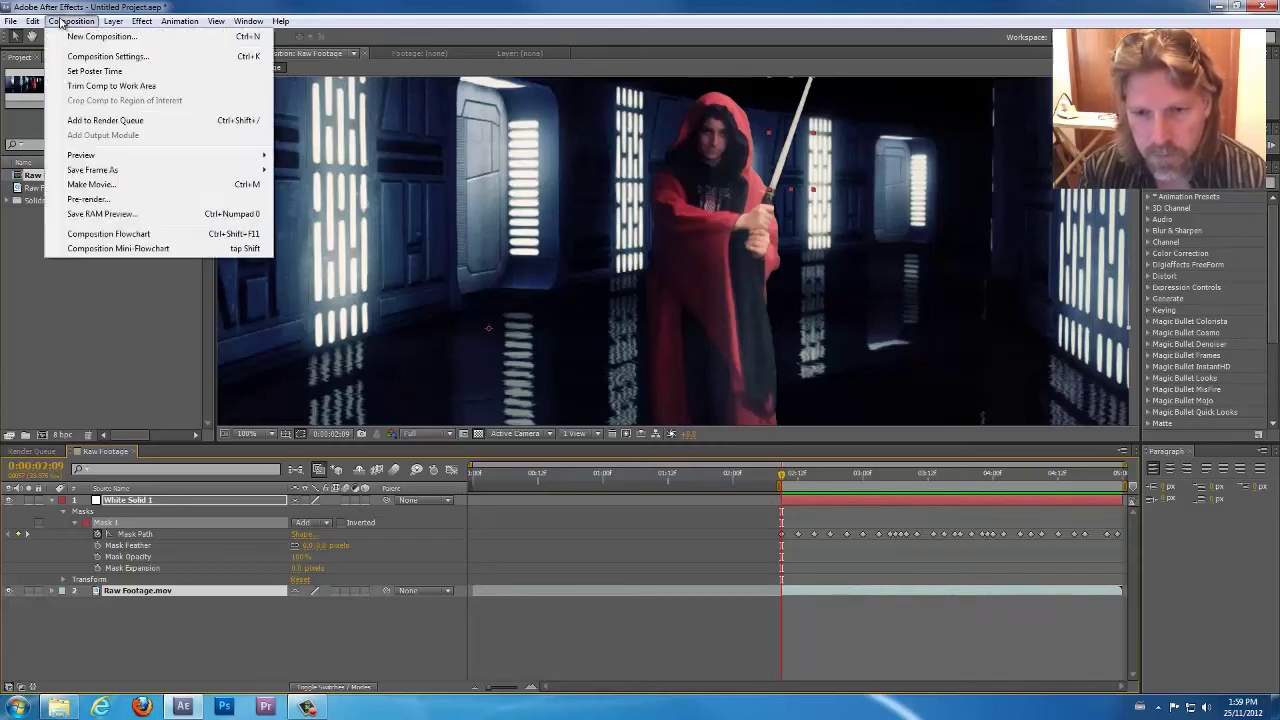
{"action": "left_click", "coordinate": [68, 88]}
{"action": "left_click", "coordinate": [568, 567]}
- Play back the trimmed composition to check how the mask follows the blade, and return to its first frame
{"action": "key", "text": "space"}
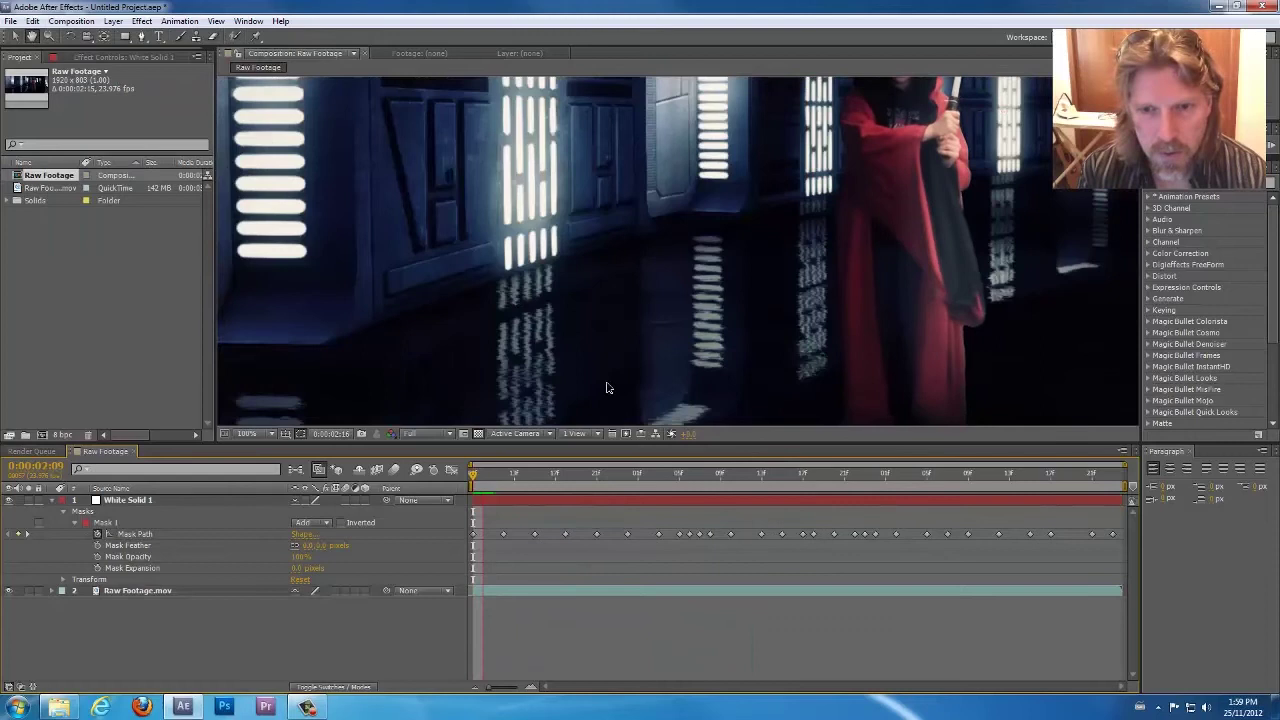
{"action": "scroll", "coordinate": [653, 277], "scroll_direction": "down", "scroll_amount": 1}
{"action": "key", "text": "space"}
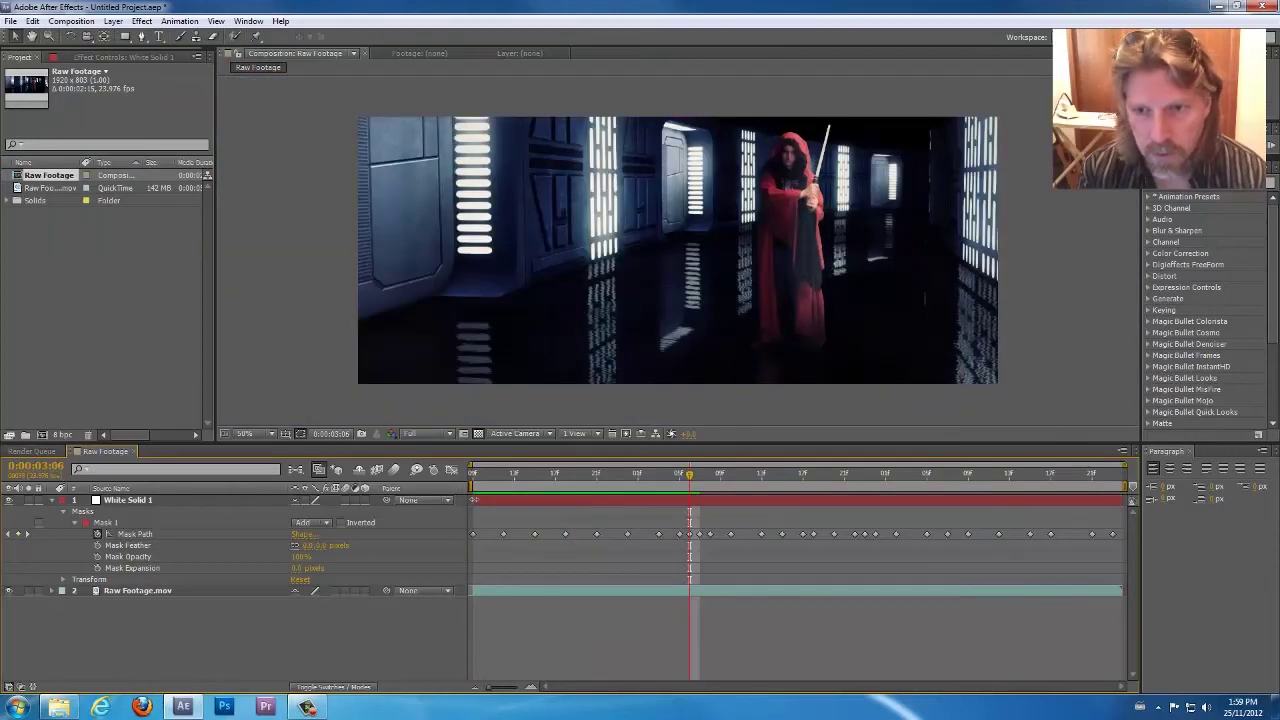
{"action": "scroll", "coordinate": [677, 250], "scroll_direction": "up", "scroll_amount": 2}
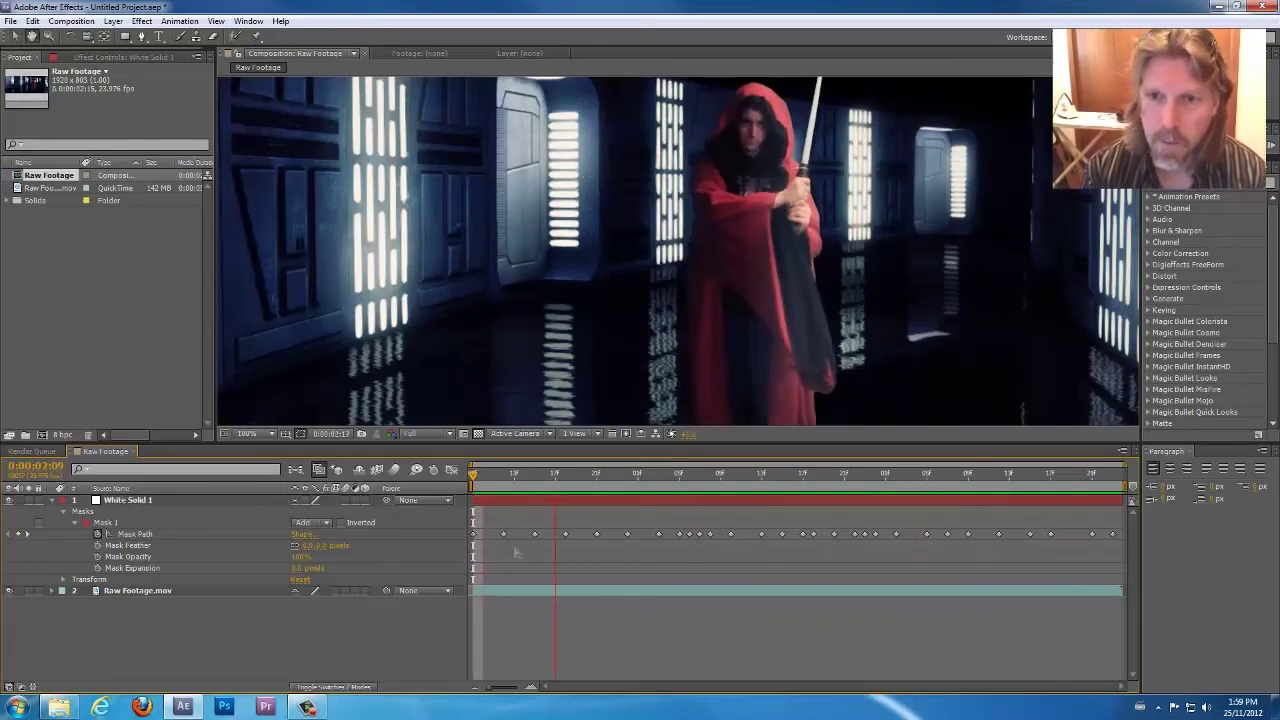
{"action": "key", "text": "space"}
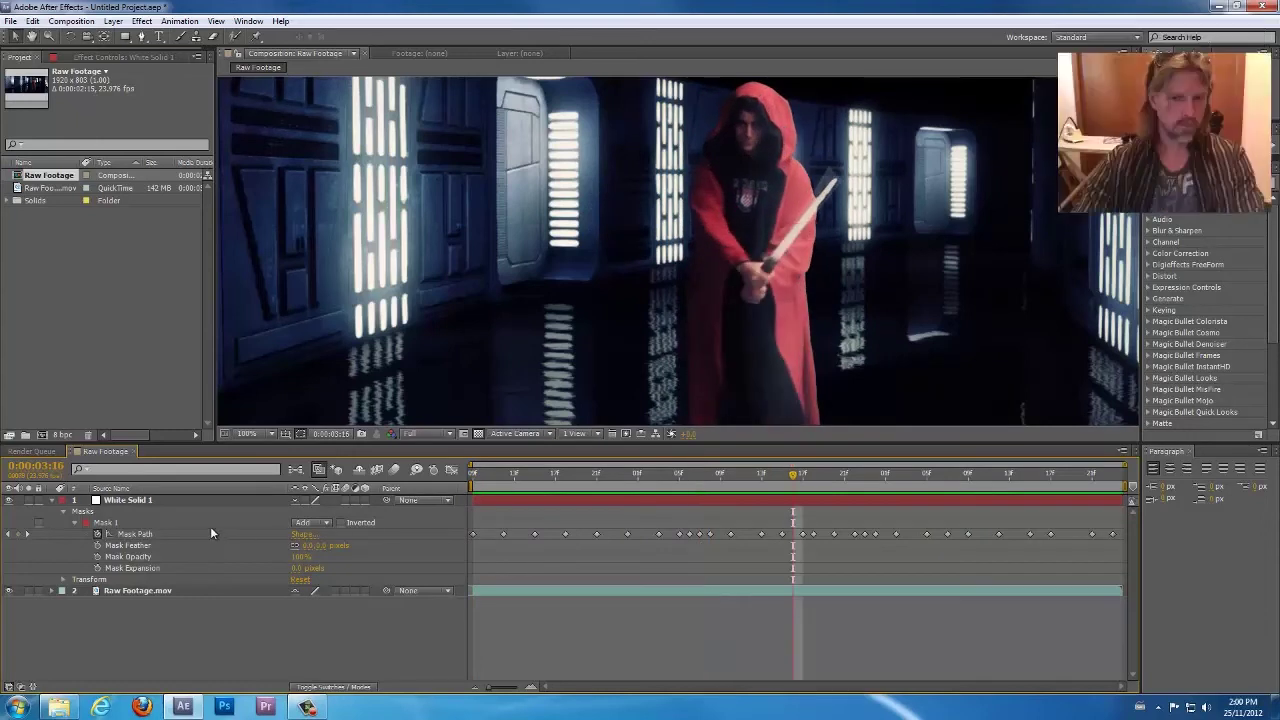
{"action": "left_click", "coordinate": [206, 502]}
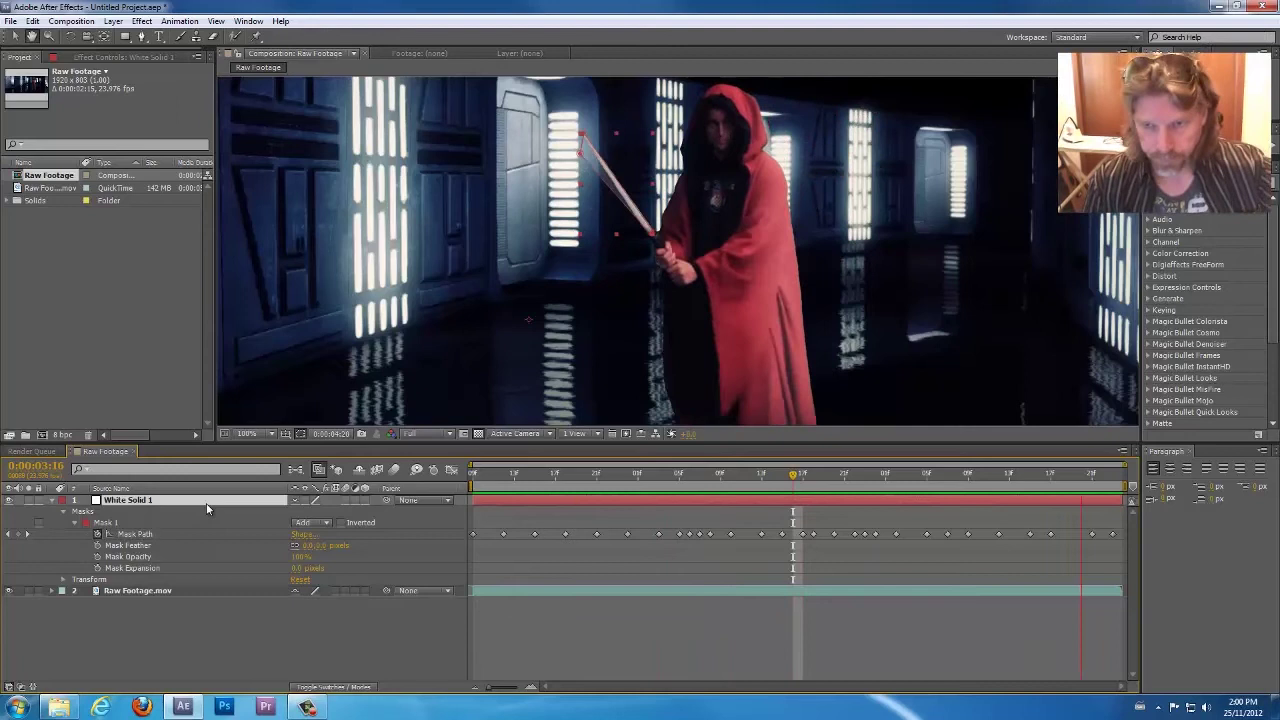
{"action": "key", "text": "space"}
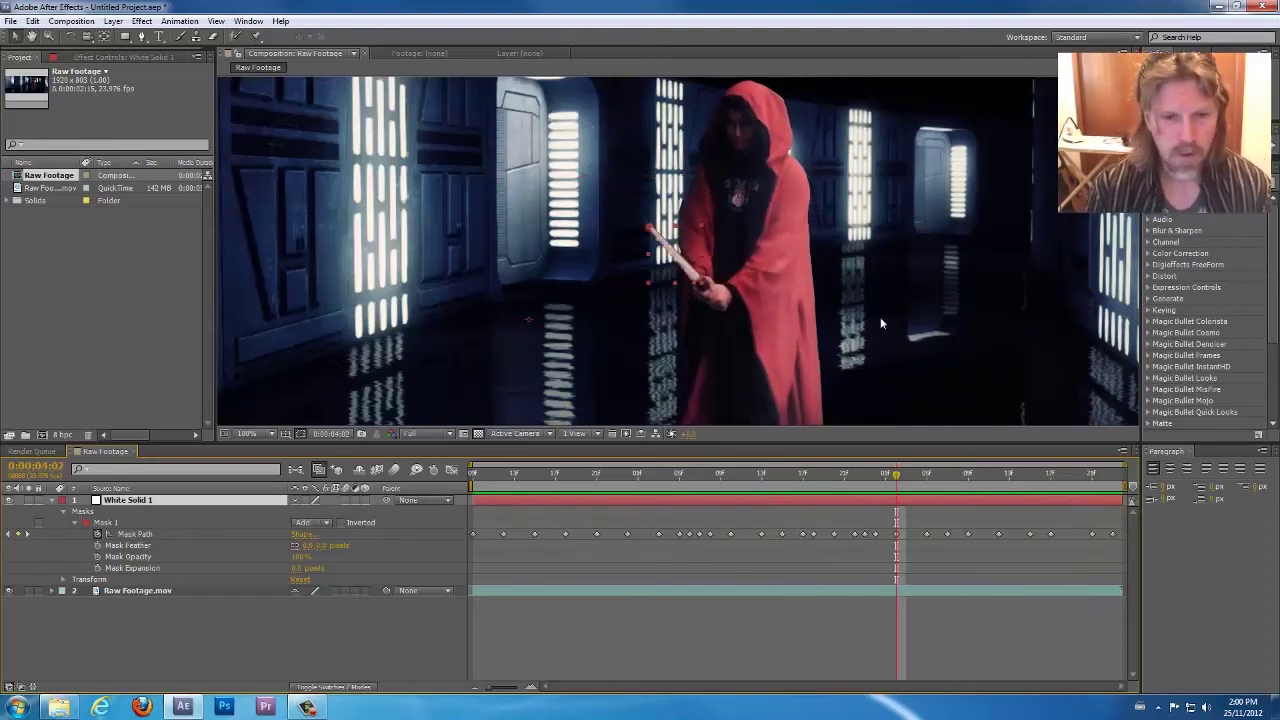
{"action": "left_click_drag", "start_coordinate": [554, 475], "coordinate": [473, 475]}
{"action": "left_click", "coordinate": [514, 569]}
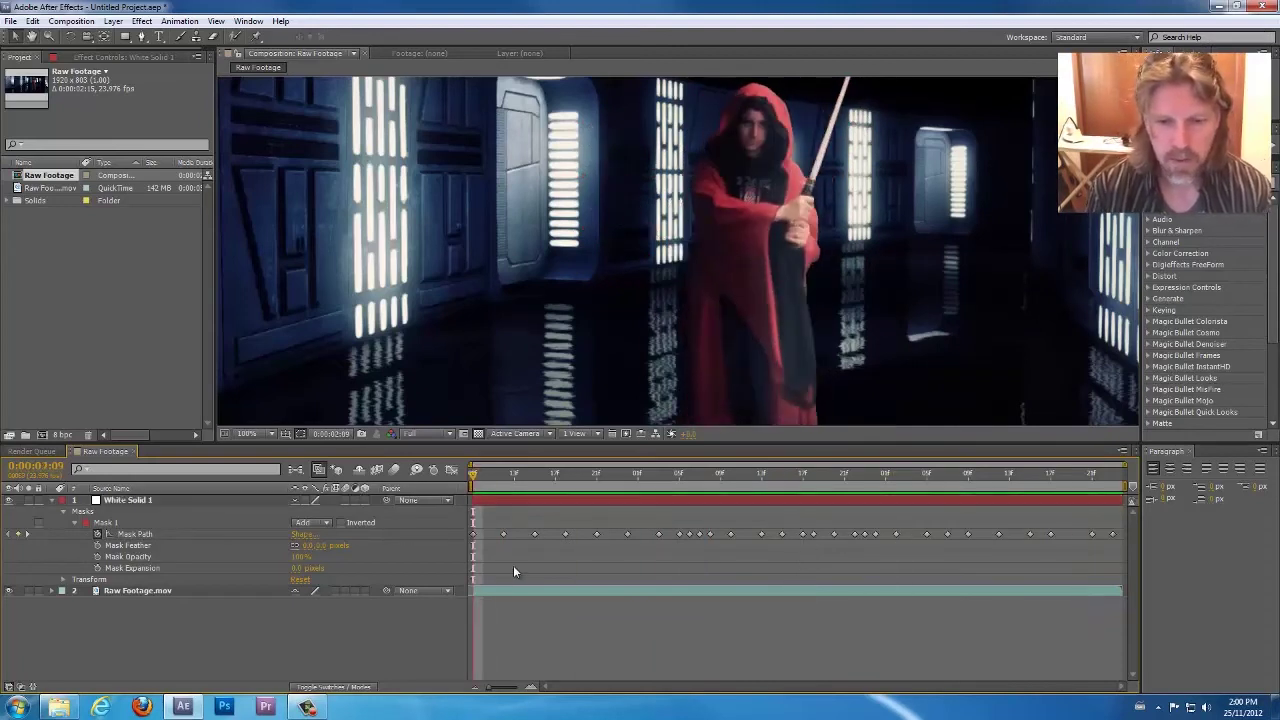
- Set the white solid's opacity to 100% and preview the white blade up to 0:00:03:17
{"action": "left_click", "coordinate": [62, 579]}
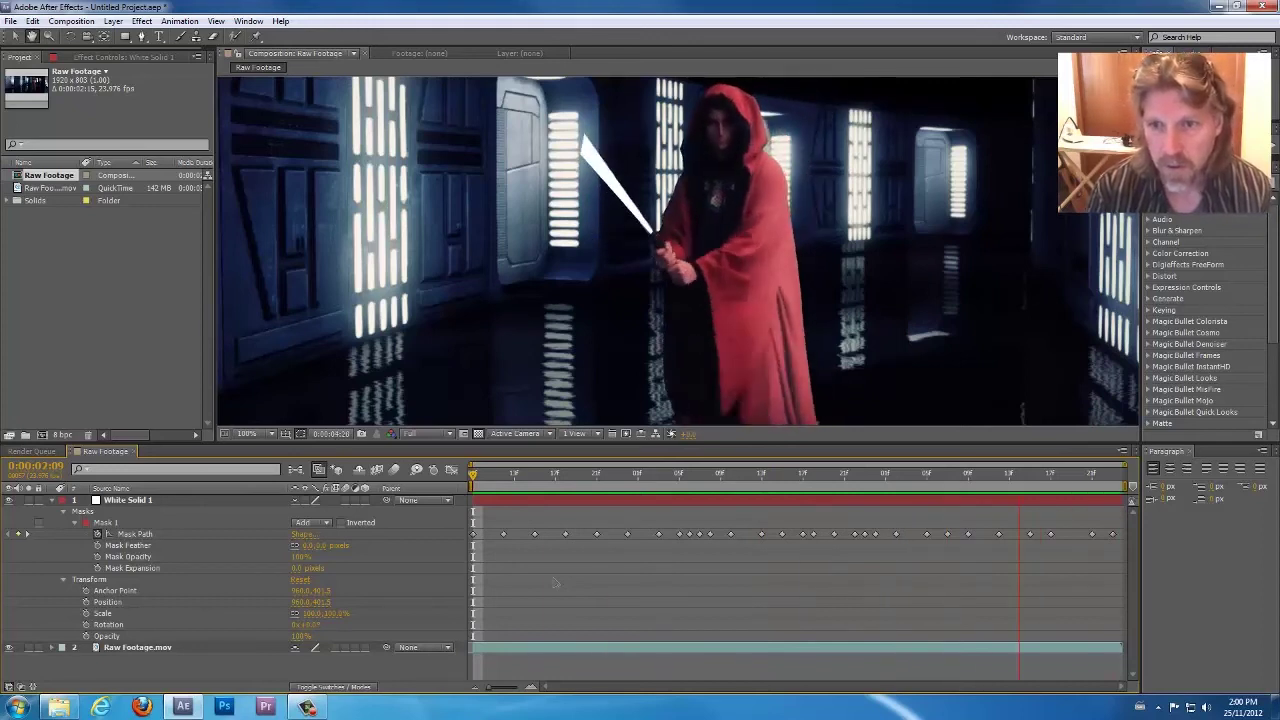
{"action": "key", "text": "space"}
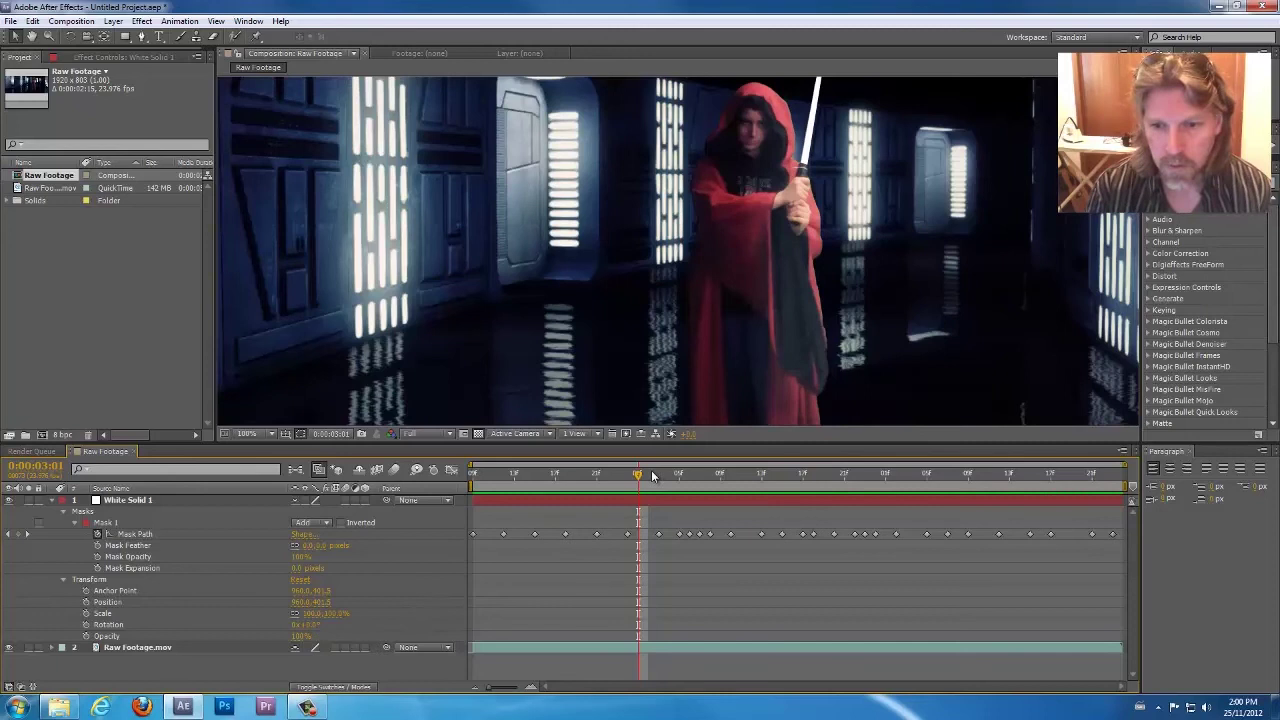
{"action": "left_click_drag", "start_coordinate": [651, 472], "coordinate": [805, 495]}
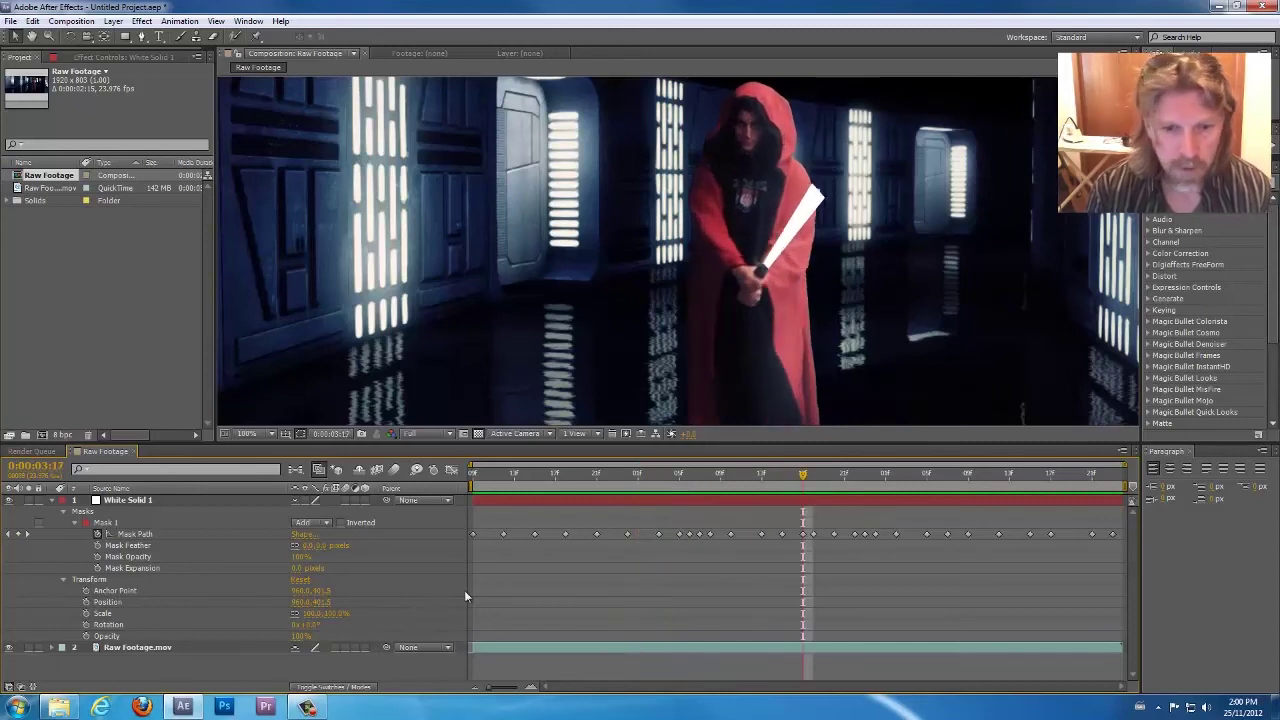
{"action": "left_click", "coordinate": [61, 579]}
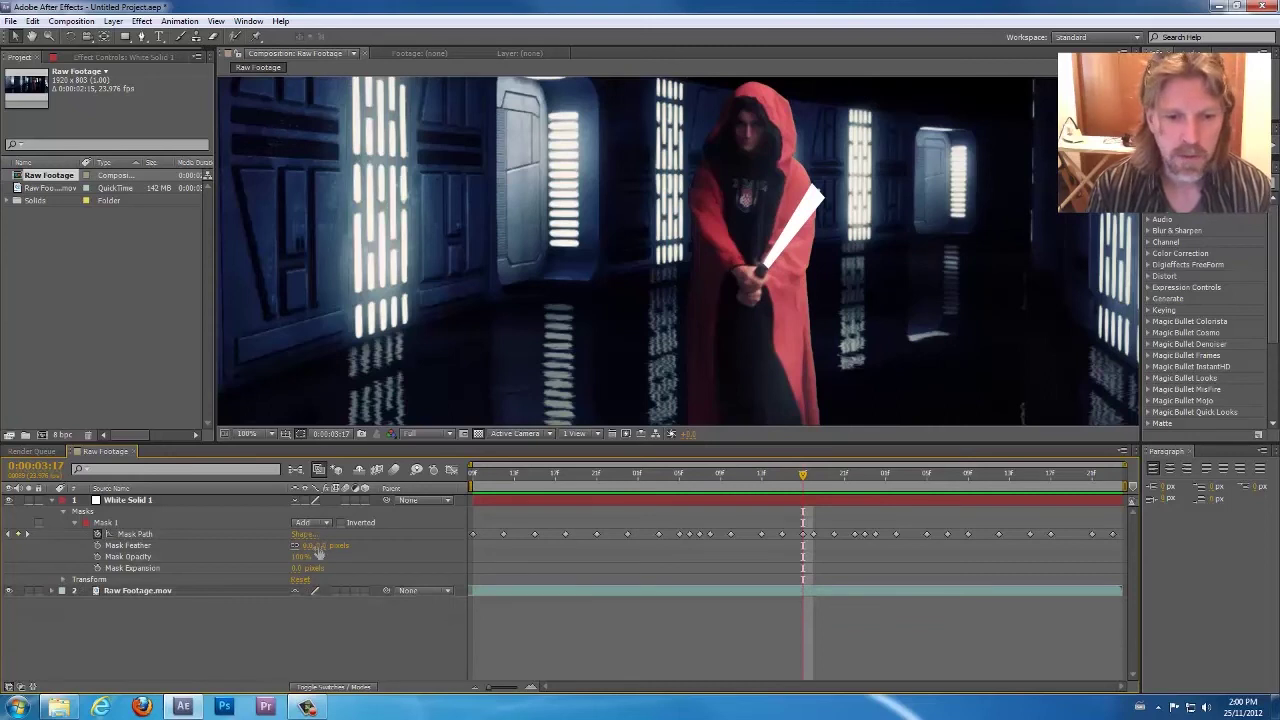
- Set the blade mask's feather to 10 pixels and preview the softened blade
{"action": "mouse_move", "coordinate": [307, 551]}
{"action": "left_mouse_down"}
{"action": "mouse_move", "coordinate": [365, 551]}
{"action": "mouse_move", "coordinate": [316, 547]}
{"action": "left_mouse_up"}
{"action": "left_click", "coordinate": [610, 630]}
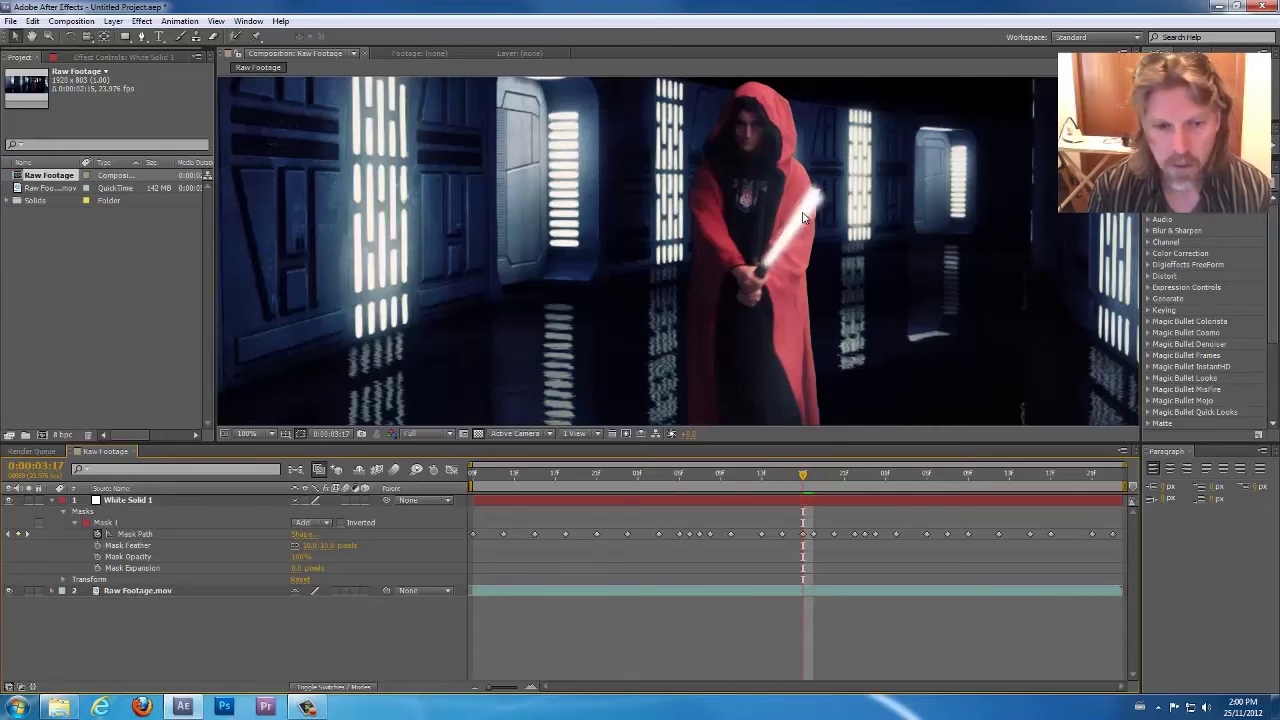
{"action": "key", "text": "space"}
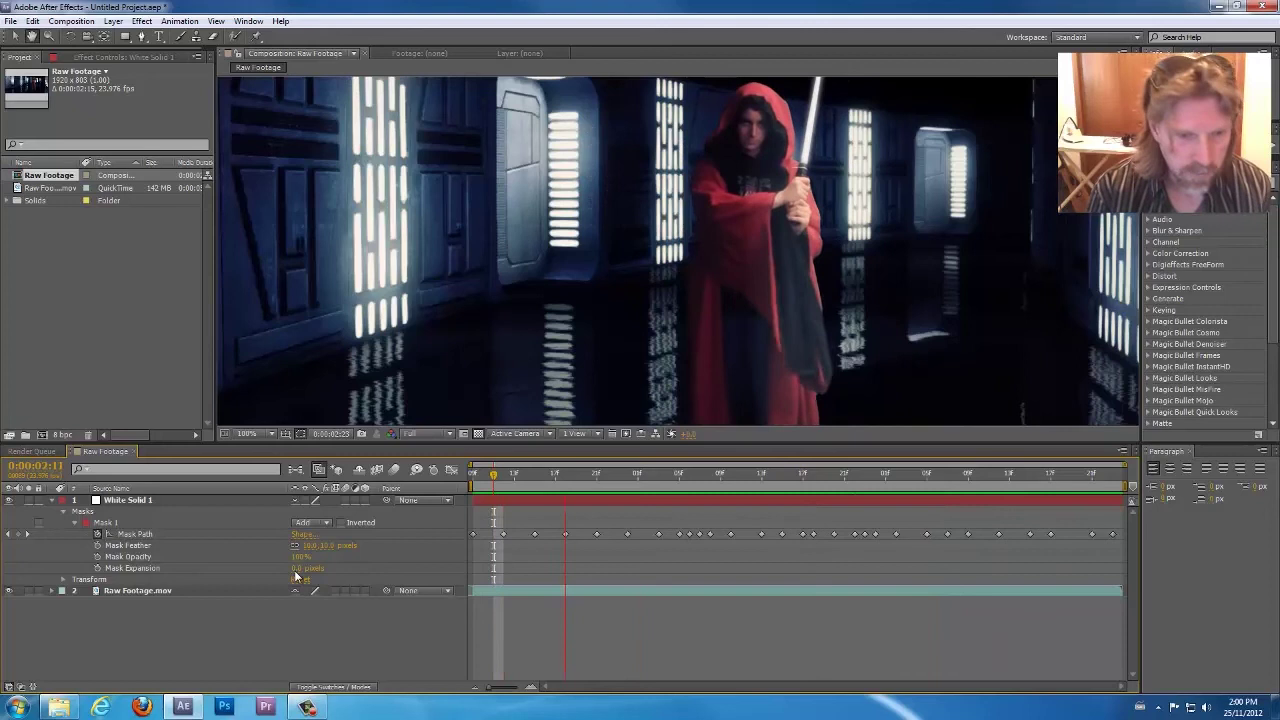
{"action": "key", "text": "space"}
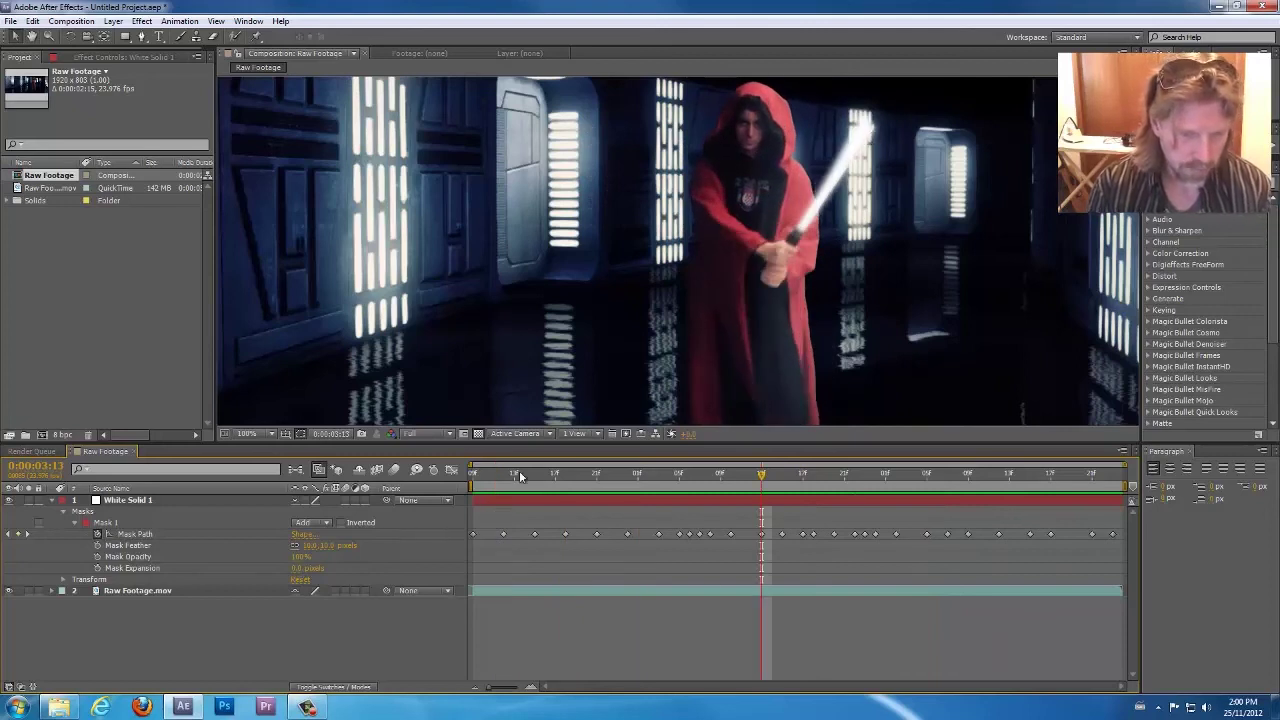
- Set the blade mask's expansion to 2 pixels and preview the thicker blade
{"action": "left_click_drag", "start_coordinate": [295, 570], "coordinate": [293, 568]}
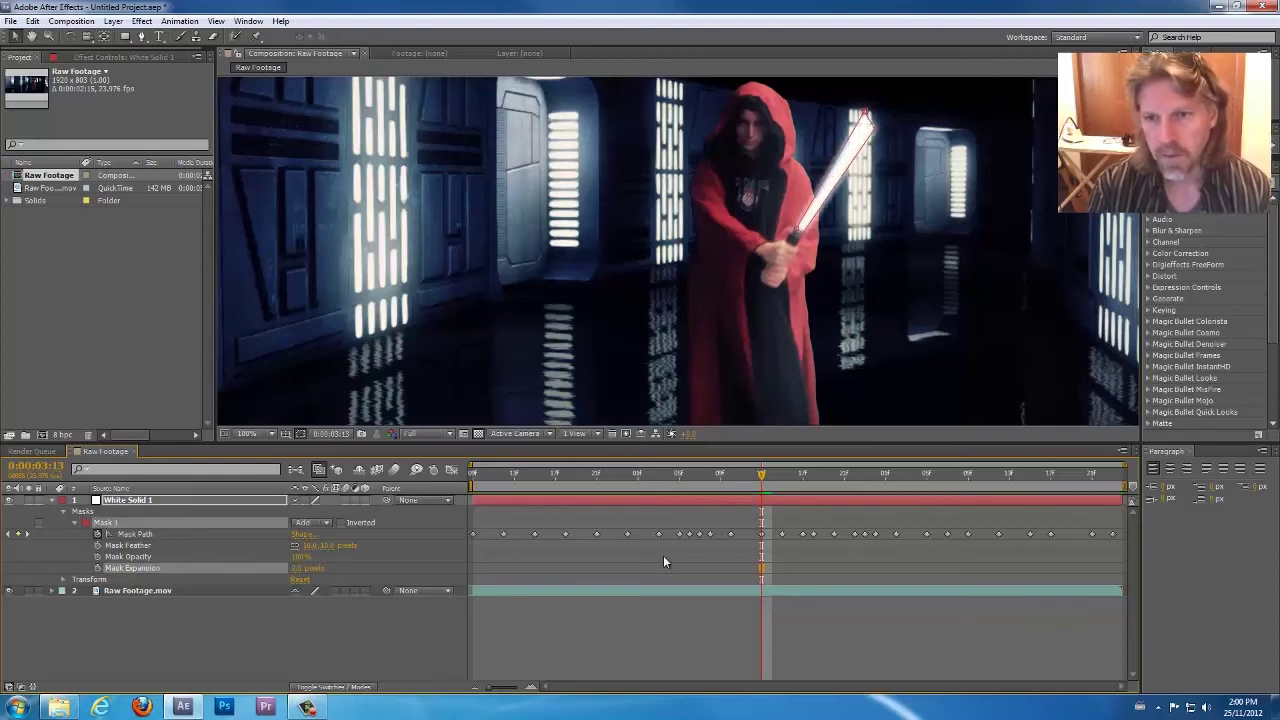
{"action": "left_click", "coordinate": [664, 557]}
{"action": "key", "text": "space"}
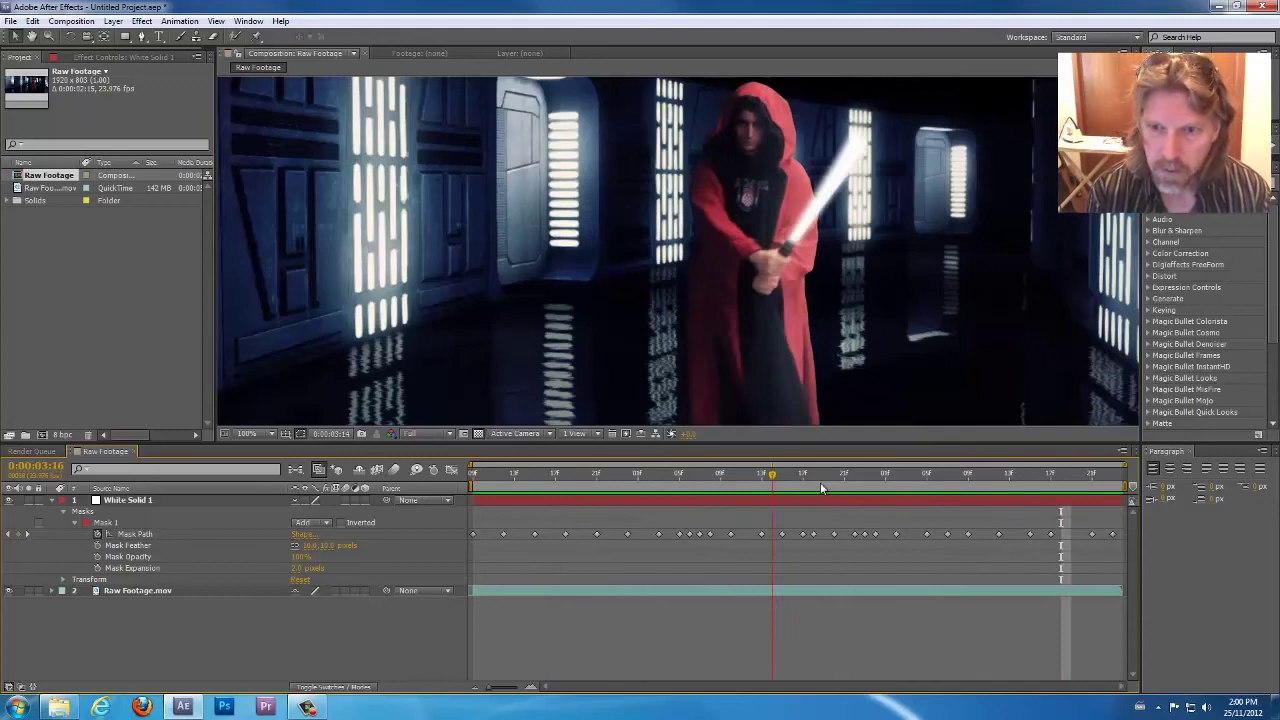
- Apply the Glow effect to the white solid at 0:00:03:20 and compare the blade with the effect off and on
{"action": "left_click", "coordinate": [832, 481]}
{"action": "left_click", "coordinate": [137, 501]}
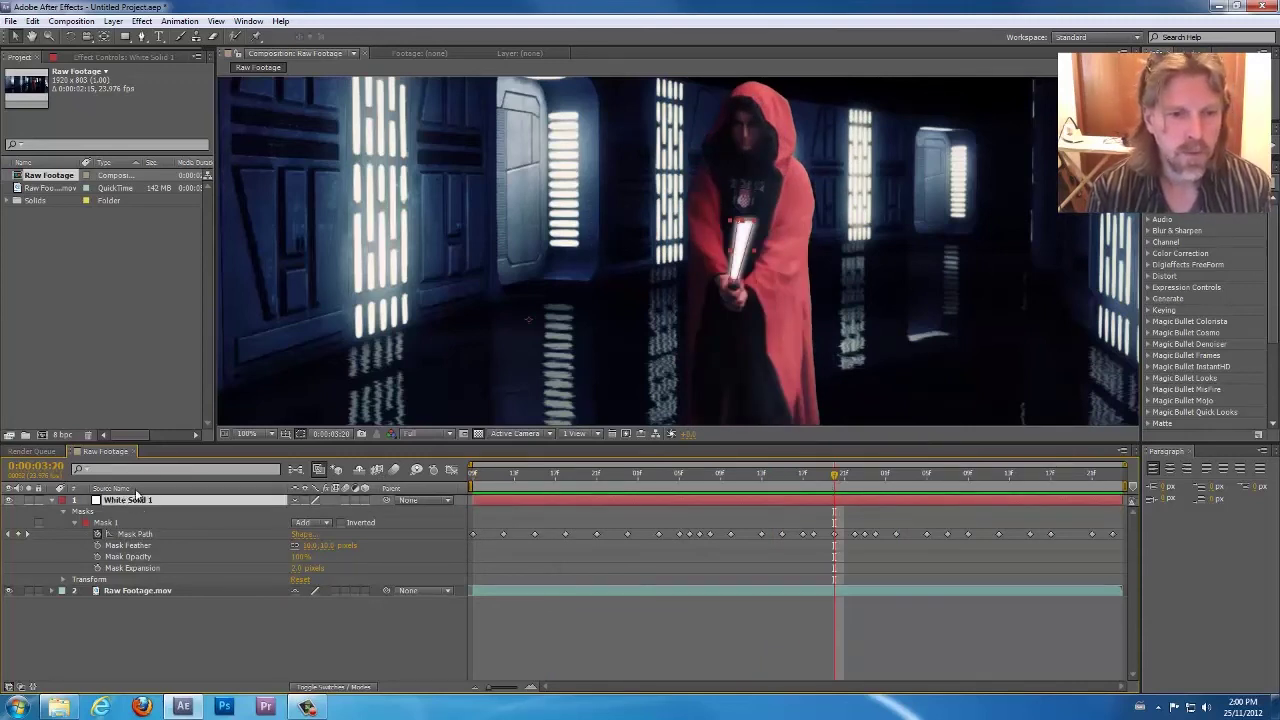
{"action": "left_click", "coordinate": [142, 21]}
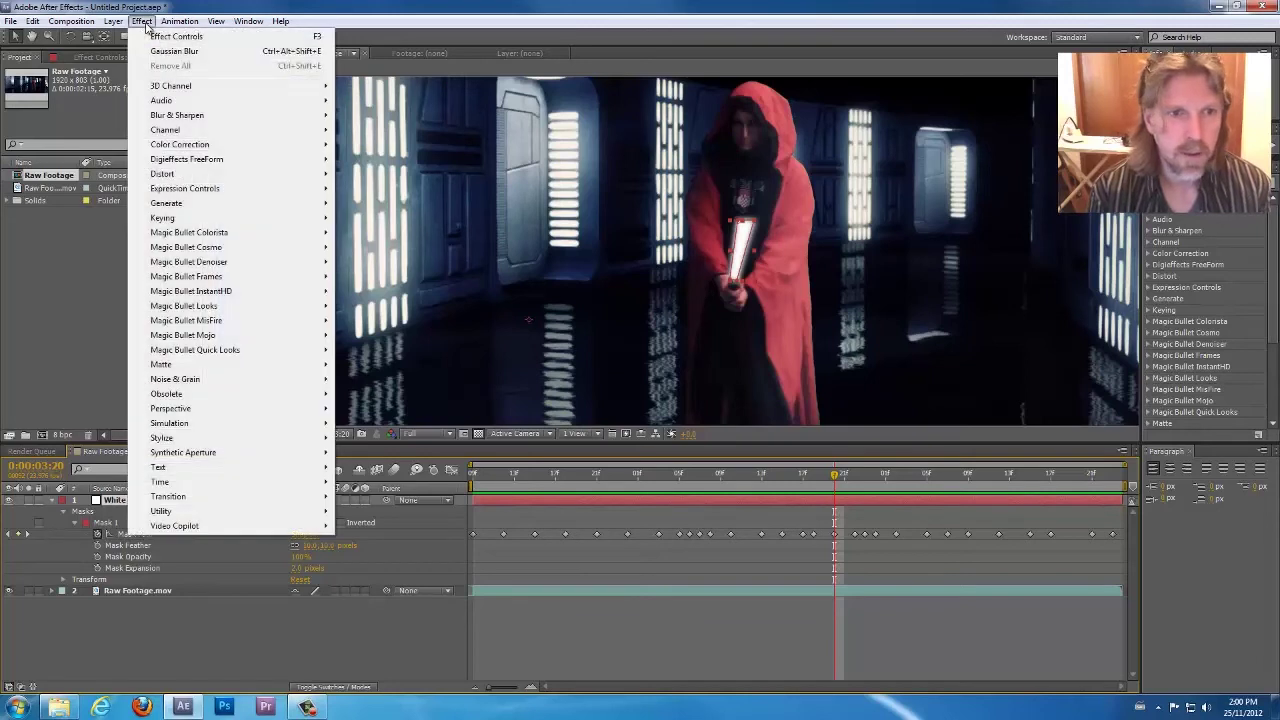
{"action": "mouse_move", "coordinate": [170, 442]}
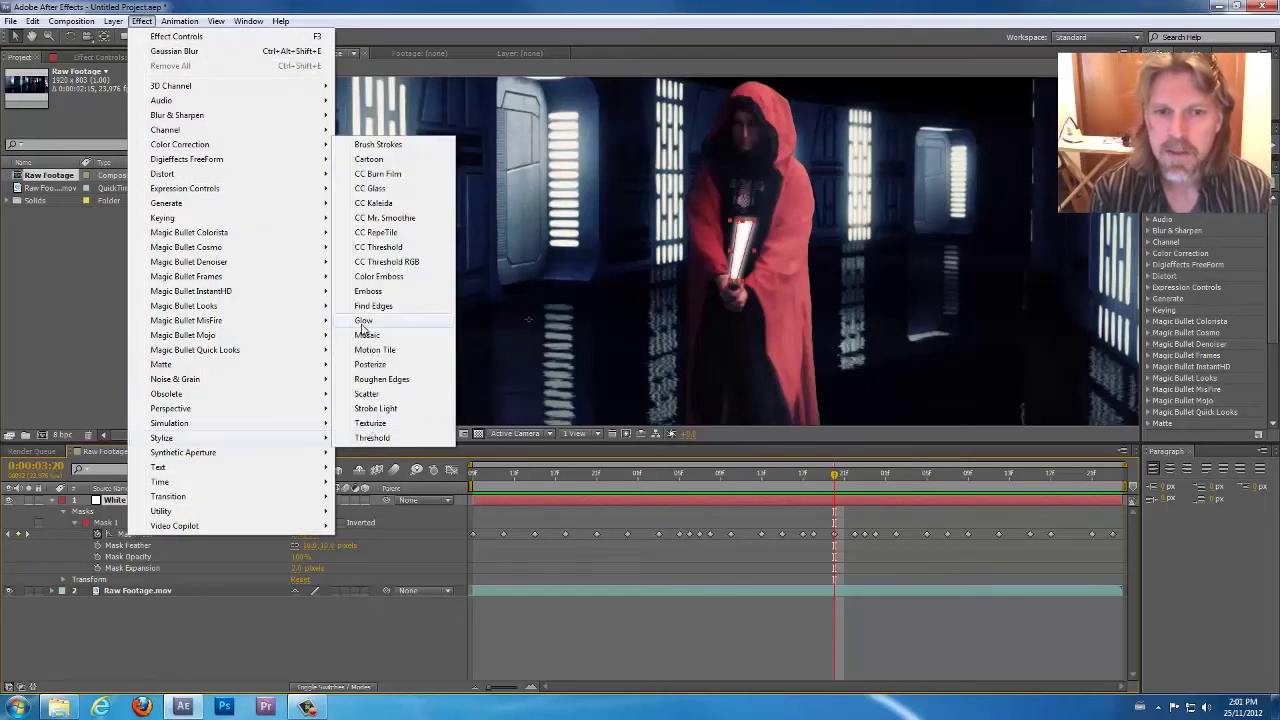
{"action": "left_click", "coordinate": [363, 321]}
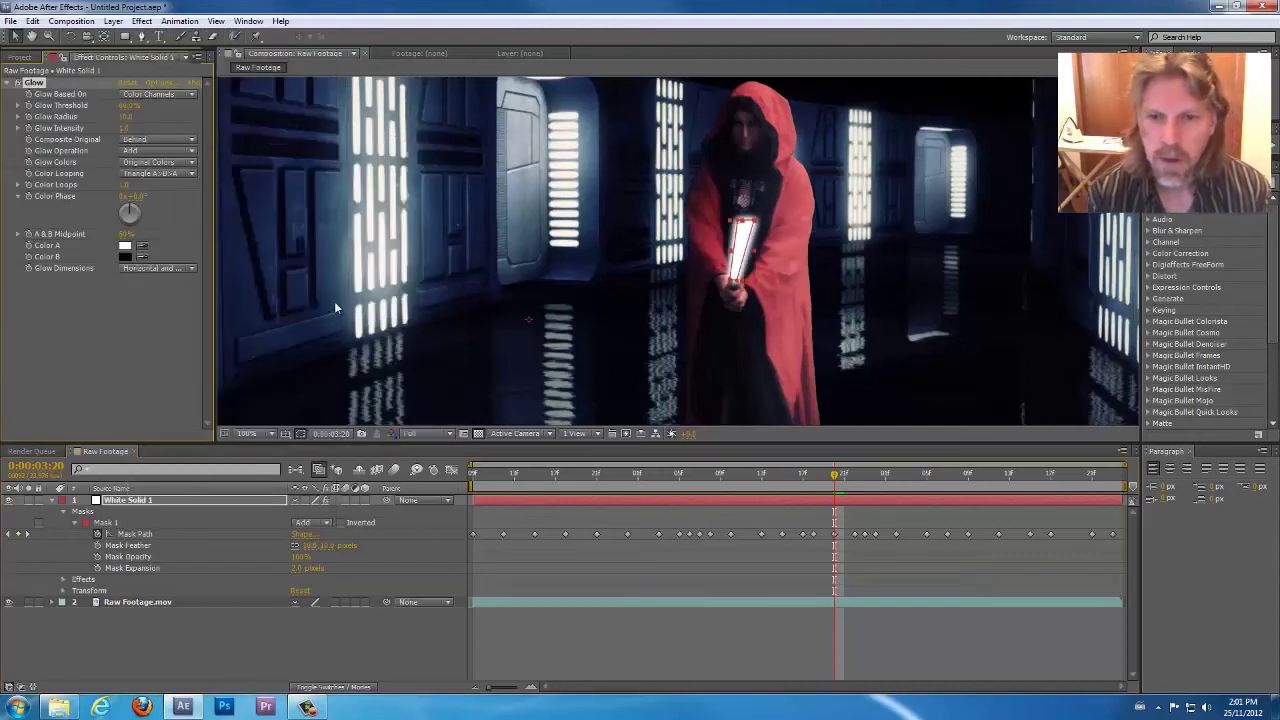
{"action": "scroll", "coordinate": [755, 245], "scroll_direction": "up", "scroll_amount": 2}
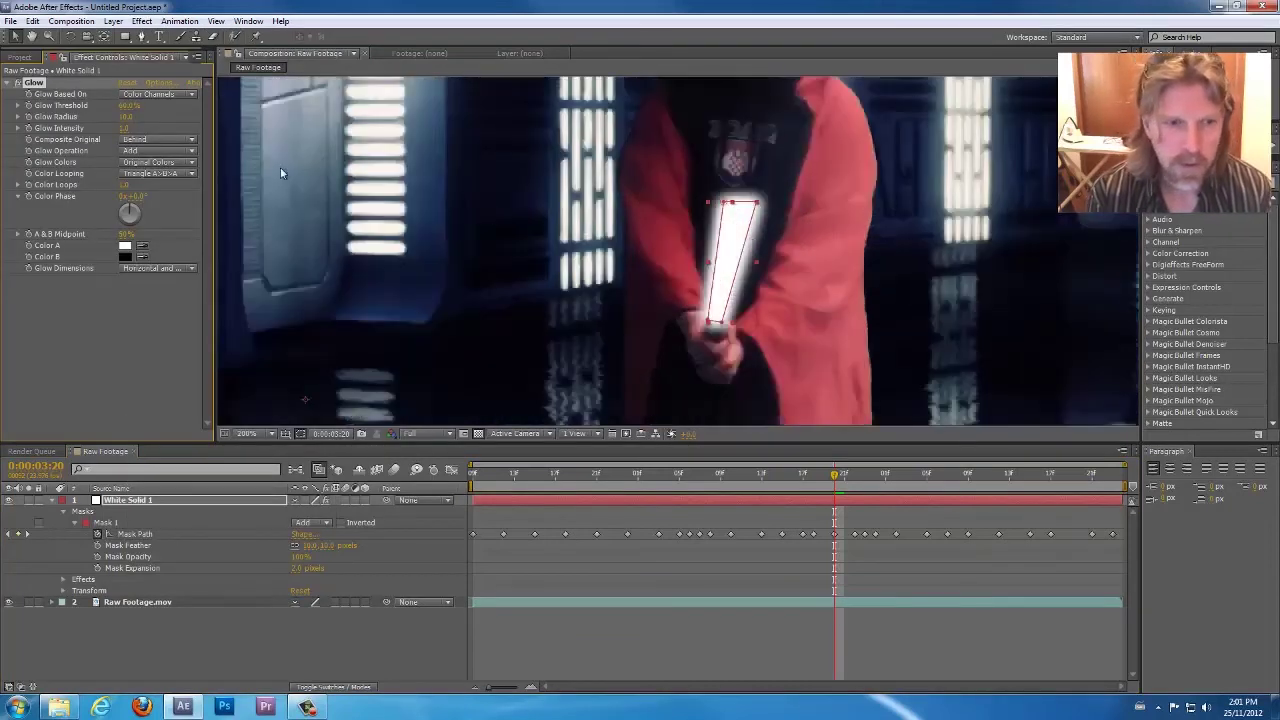
{"action": "left_click", "coordinate": [18, 84]}
{"action": "left_click", "coordinate": [19, 84]}
{"action": "left_click", "coordinate": [21, 84]}
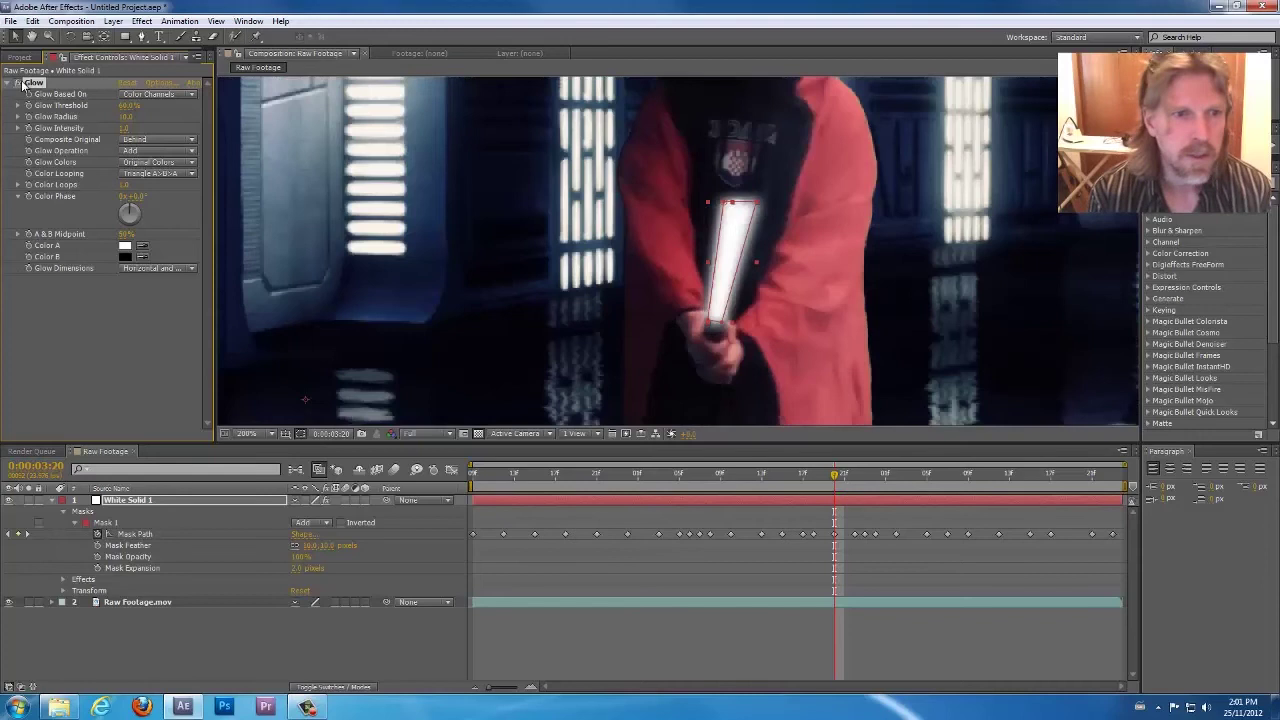
{"action": "left_click", "coordinate": [21, 84]}
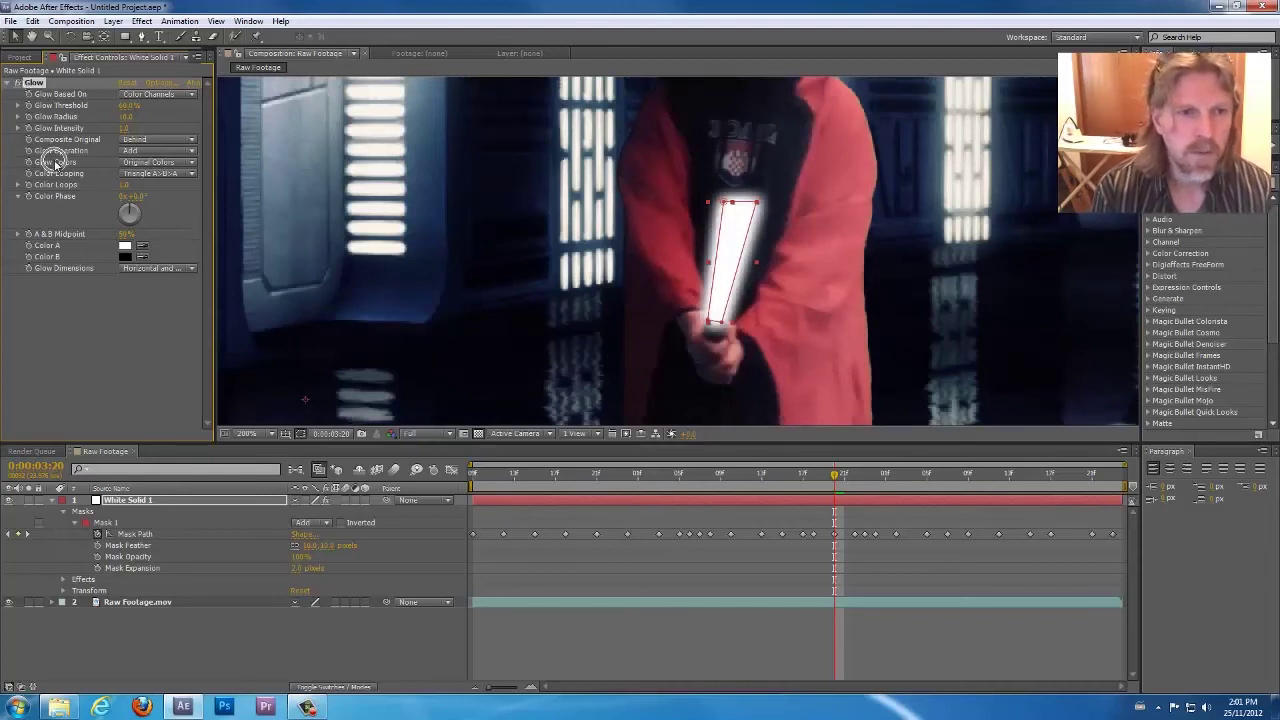
- Set the Glow effect's colours to A & B Colors and make Color A a bright sky blue
{"action": "left_click", "coordinate": [132, 163]}
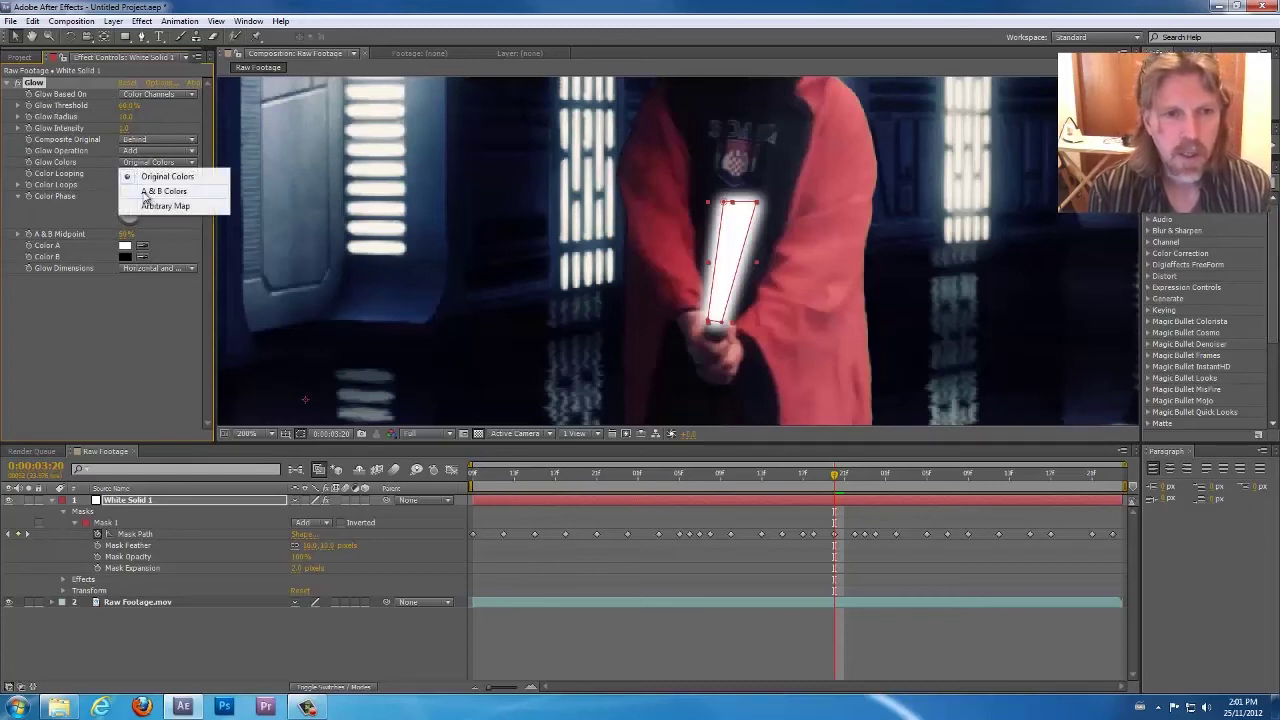
{"action": "left_click", "coordinate": [163, 191]}
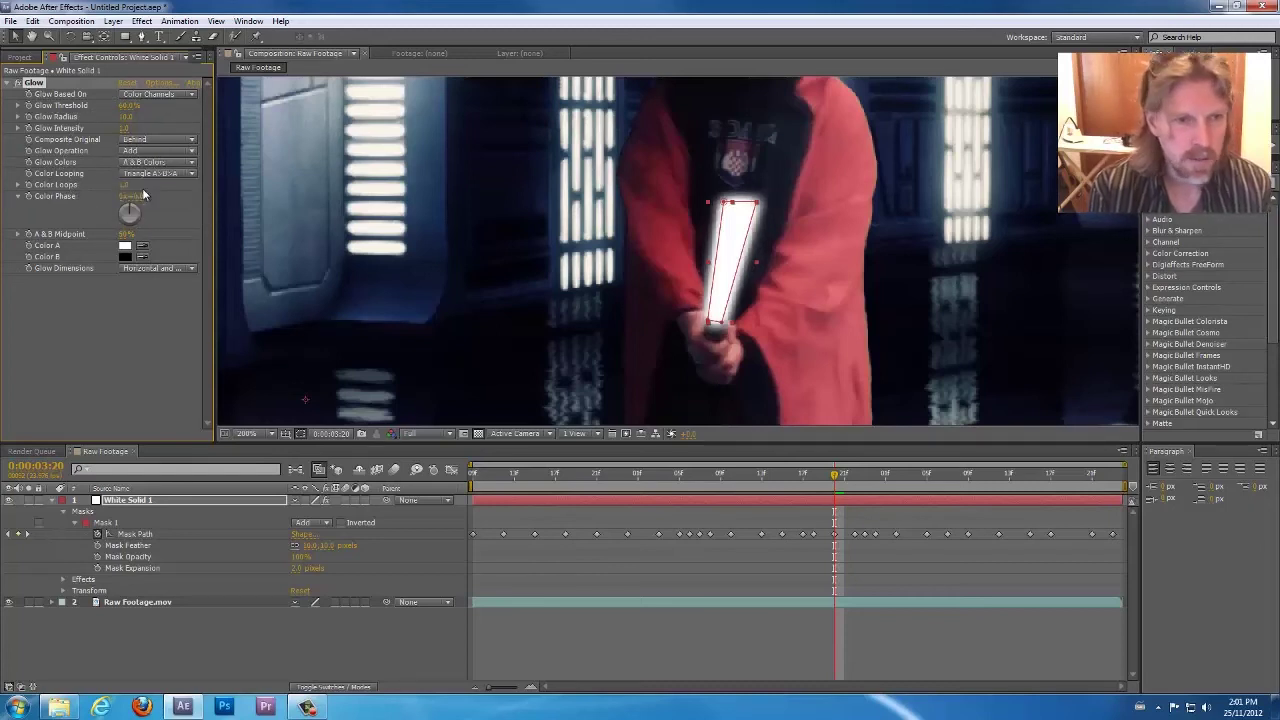
{"action": "left_click", "coordinate": [124, 247]}
{"action": "left_click_drag", "start_coordinate": [194, 115], "coordinate": [200, 106]}
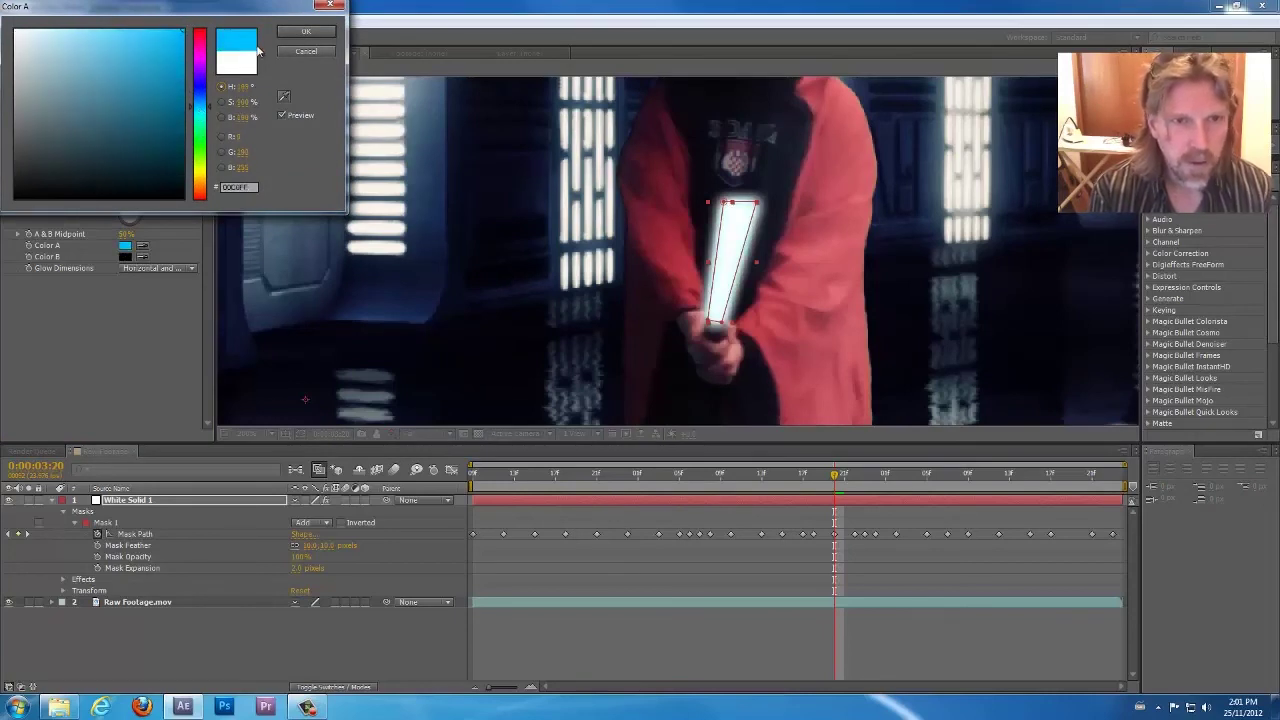
{"action": "left_click", "coordinate": [318, 32]}
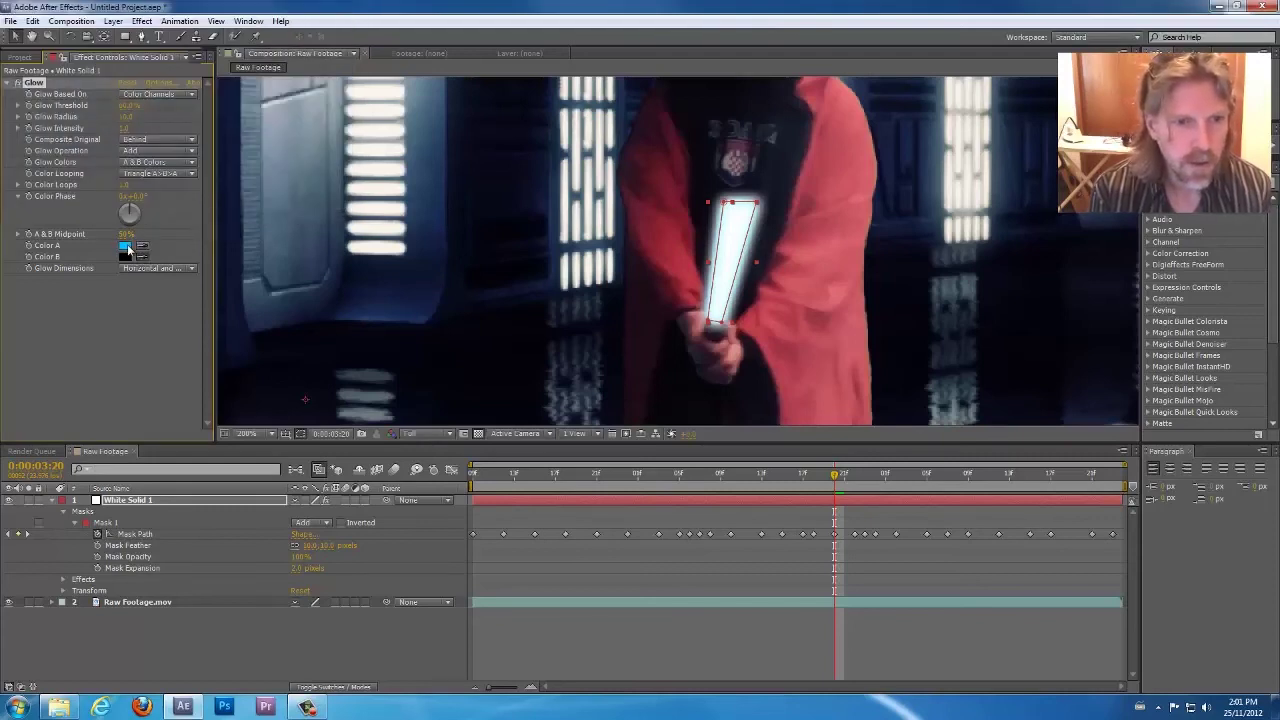
- Set the glow's Color B to a darker shade of blue and compare the blade with the glow off and on
{"action": "left_click", "coordinate": [126, 257]}
{"action": "left_click_drag", "start_coordinate": [176, 46], "coordinate": [206, 88]}
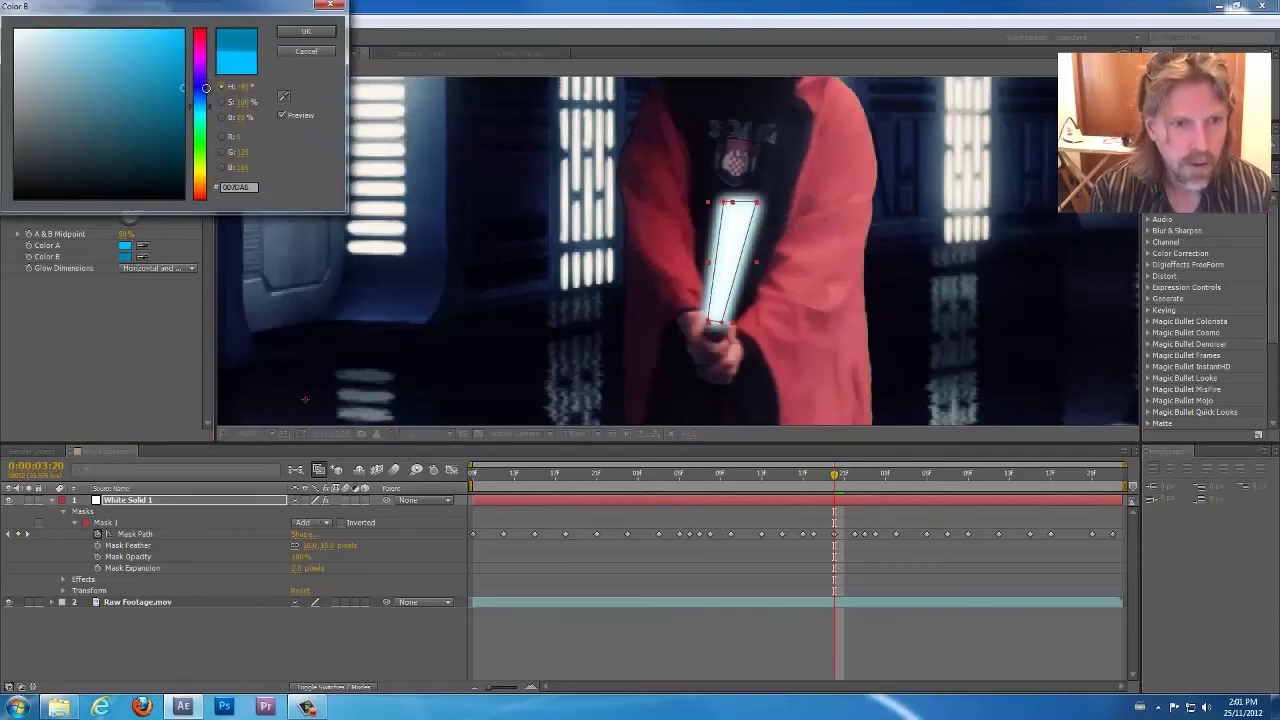
{"action": "left_click", "coordinate": [293, 34]}
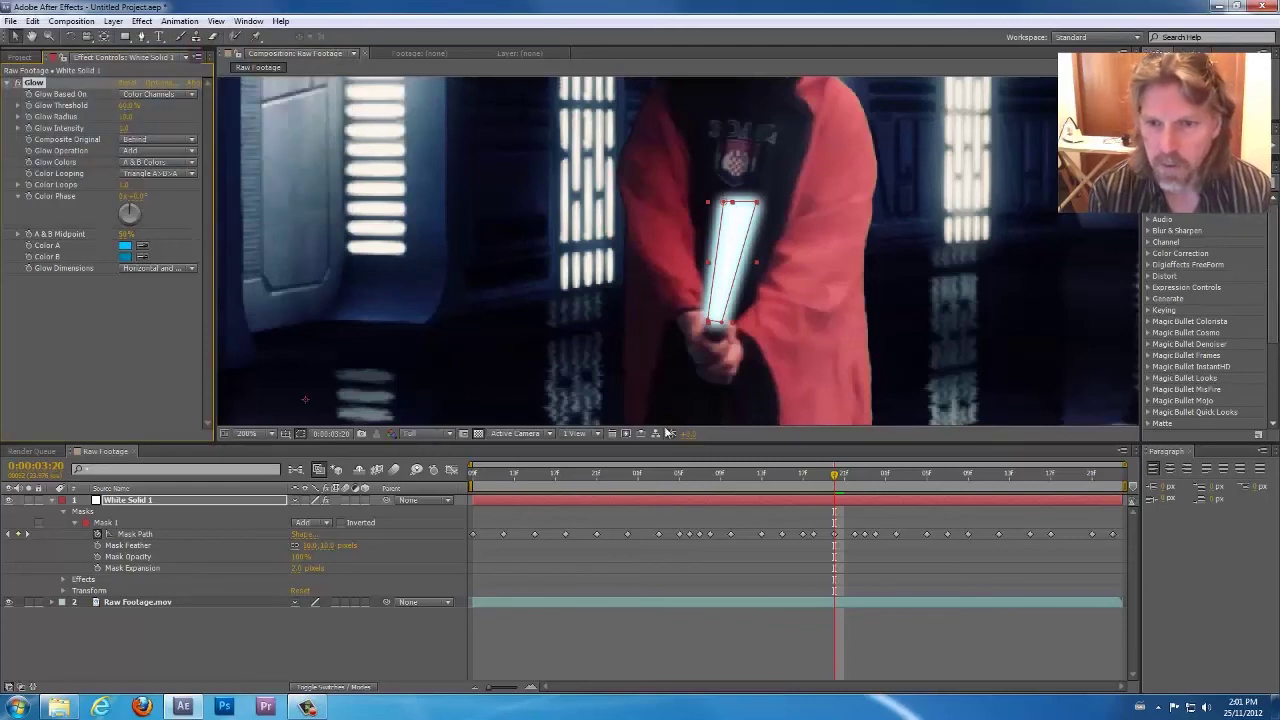
{"action": "left_click", "coordinate": [712, 557]}
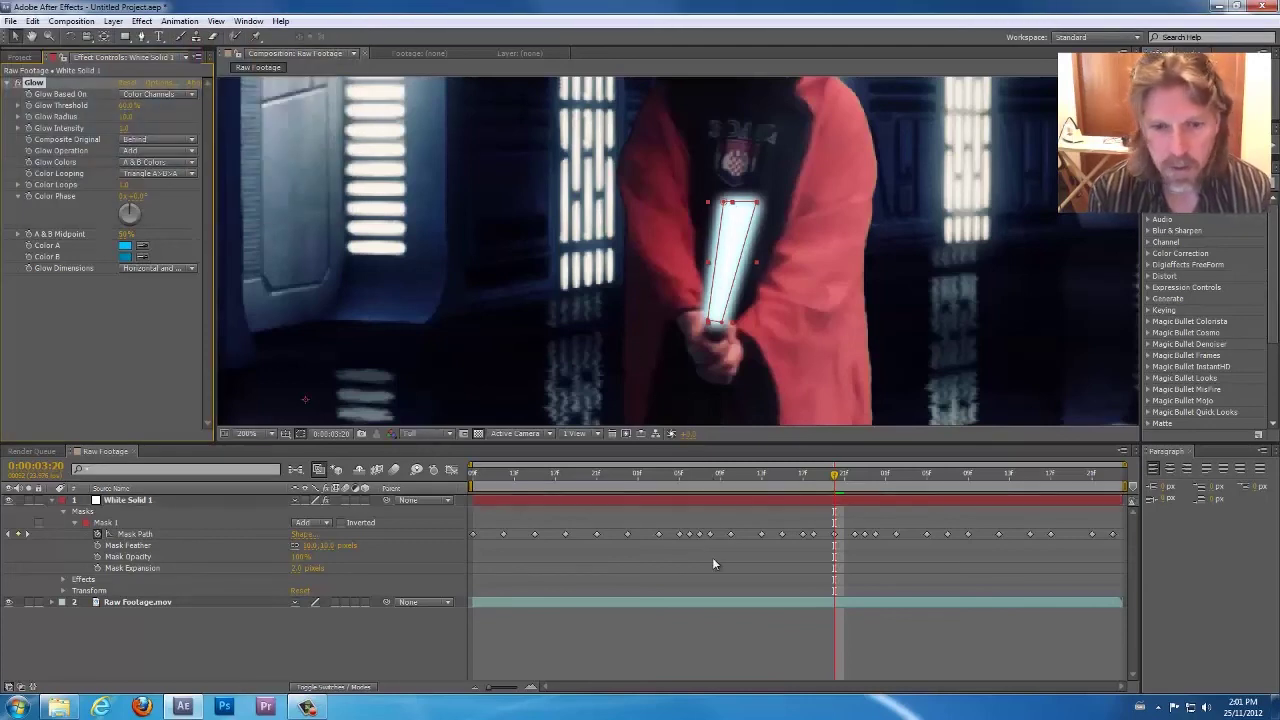
{"action": "left_click", "coordinate": [18, 84]}
{"action": "left_click", "coordinate": [18, 84]}
- Lower the Glow threshold to 0%, adjust its radius and intensity for a wide, soft blue halo, and preview the blade
{"action": "left_click", "coordinate": [139, 505]}
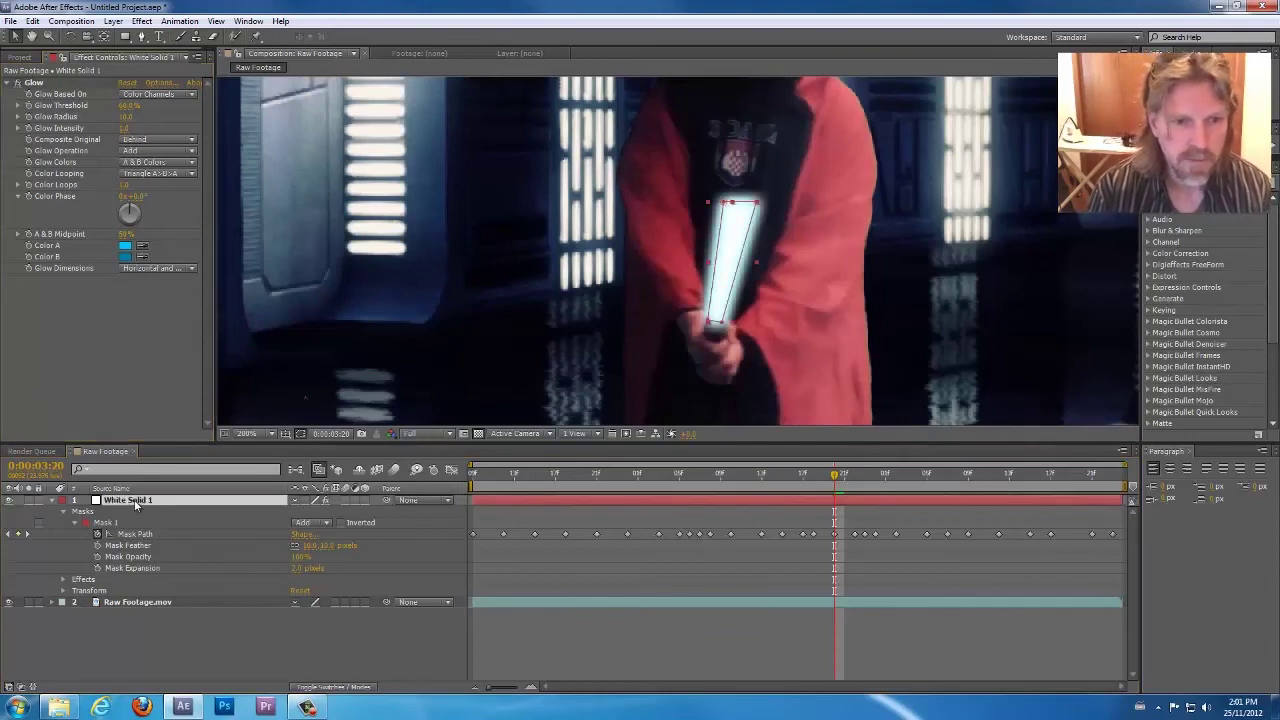
{"action": "left_click", "coordinate": [38, 84]}
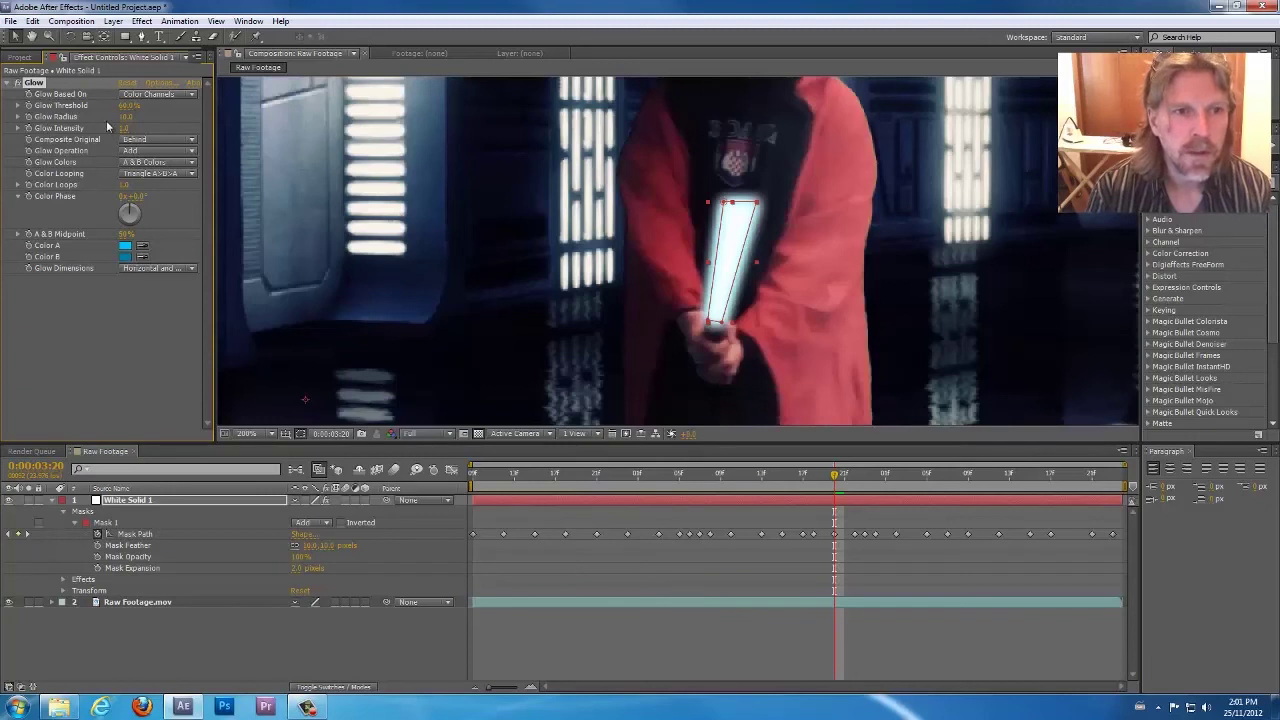
{"action": "left_click_drag", "start_coordinate": [160, 120], "coordinate": [20, 128]}
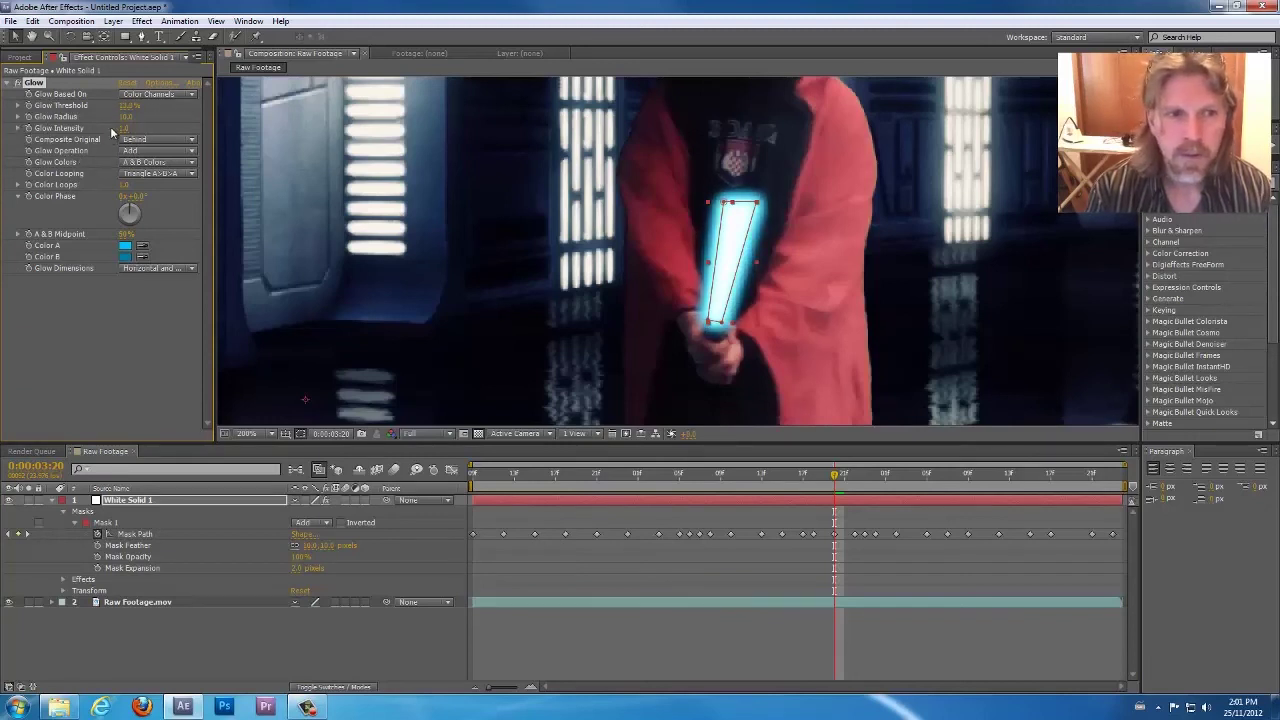
{"action": "left_click_drag", "start_coordinate": [126, 117], "coordinate": [318, 132]}
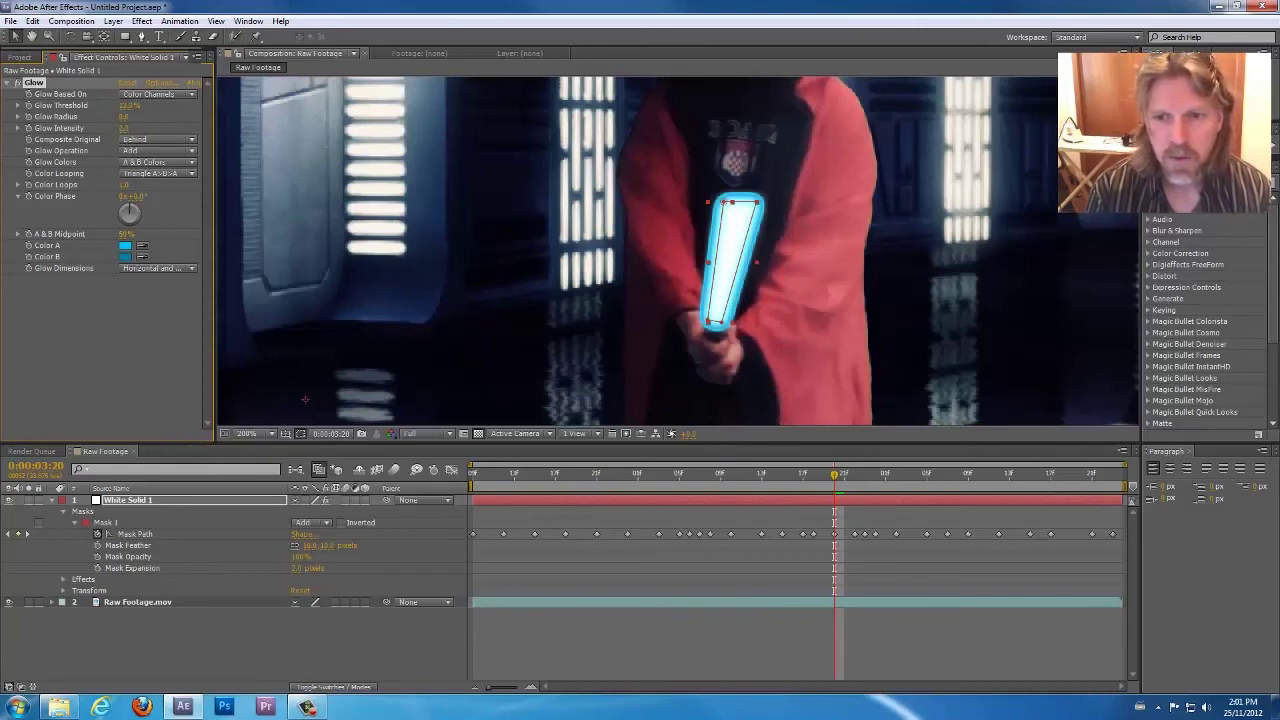
{"action": "left_click_drag", "start_coordinate": [231, 169], "coordinate": [205, 143]}
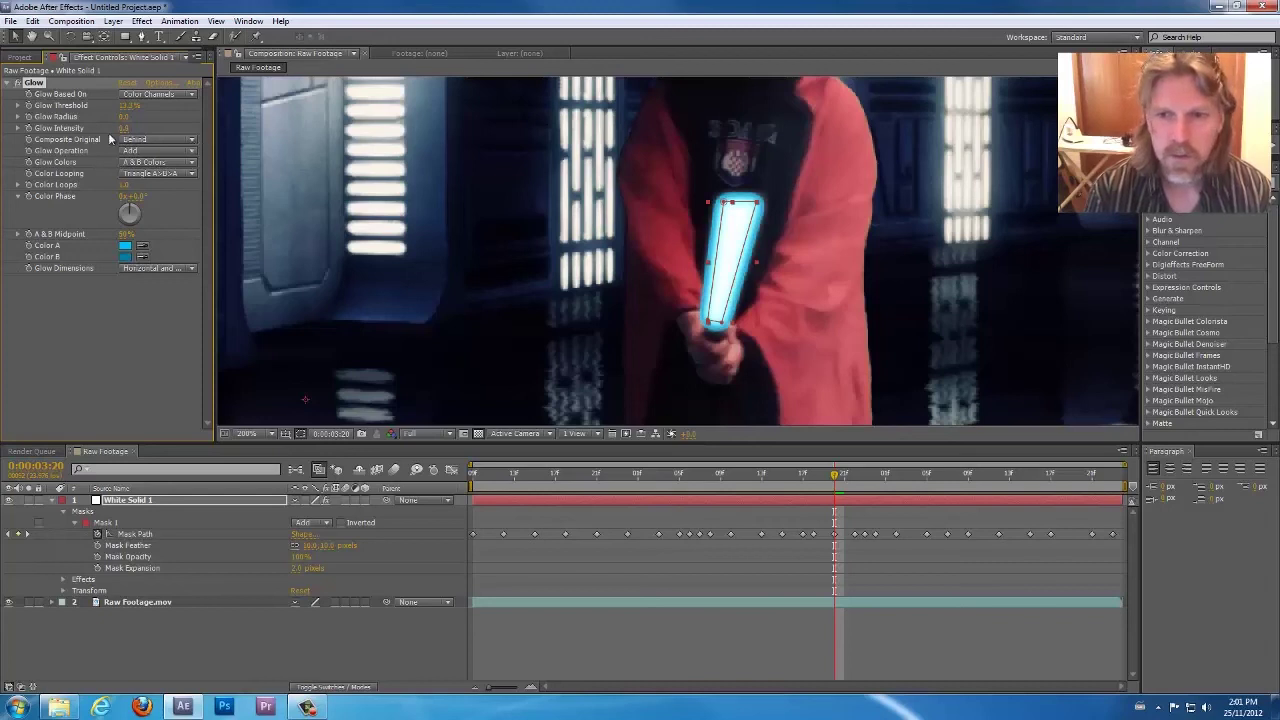
{"action": "left_click_drag", "start_coordinate": [124, 117], "coordinate": [155, 124]}
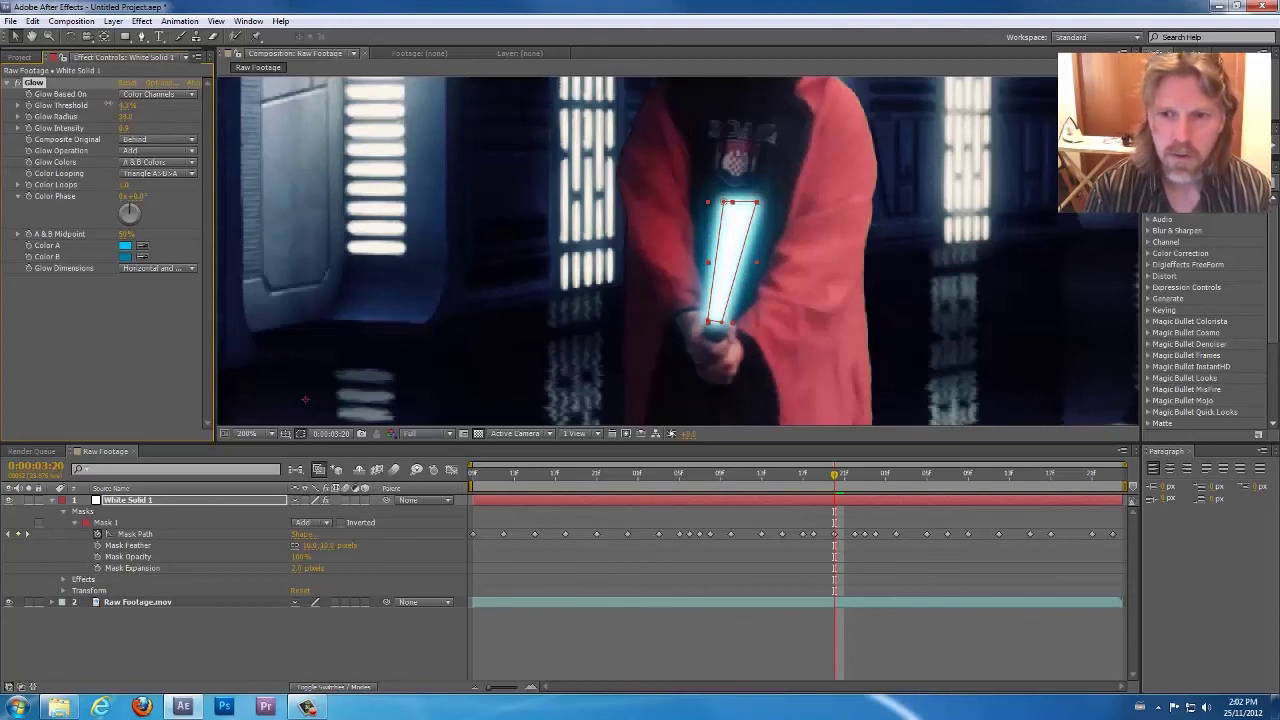
{"action": "left_click", "coordinate": [615, 553]}
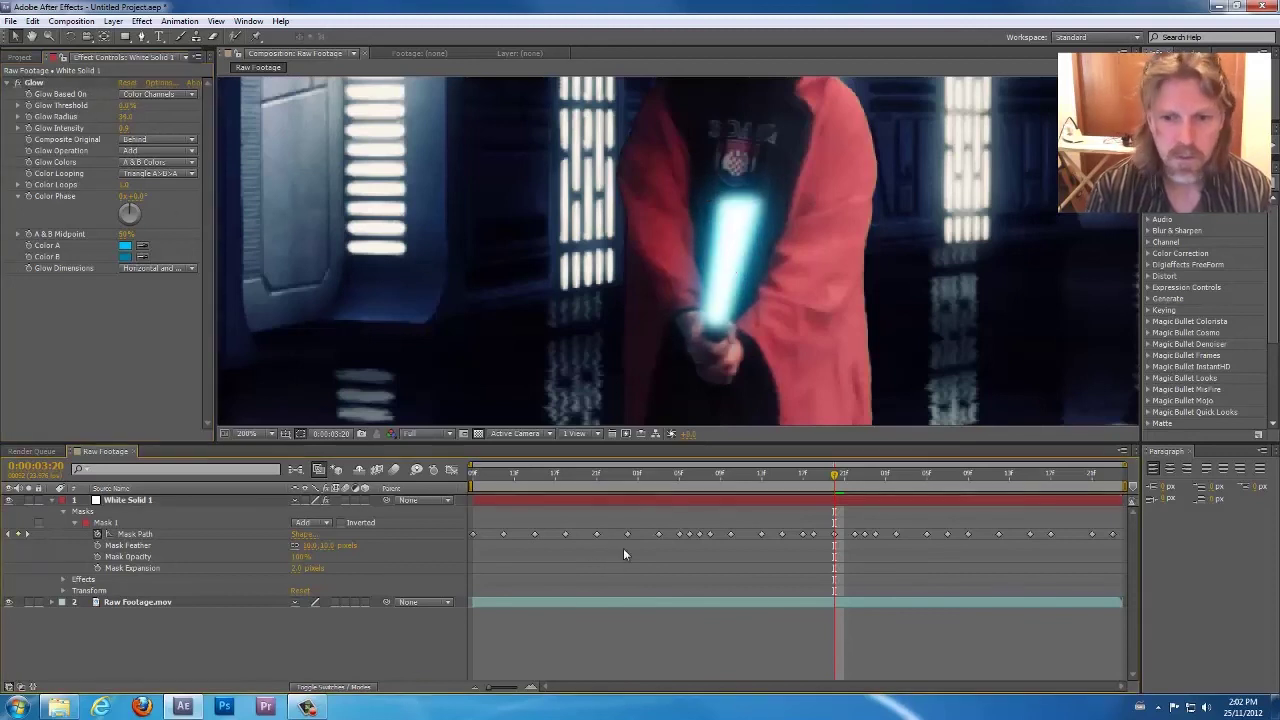
{"action": "scroll", "coordinate": [691, 294], "scroll_direction": "down", "scroll_amount": 2}
{"action": "key", "text": "space"}
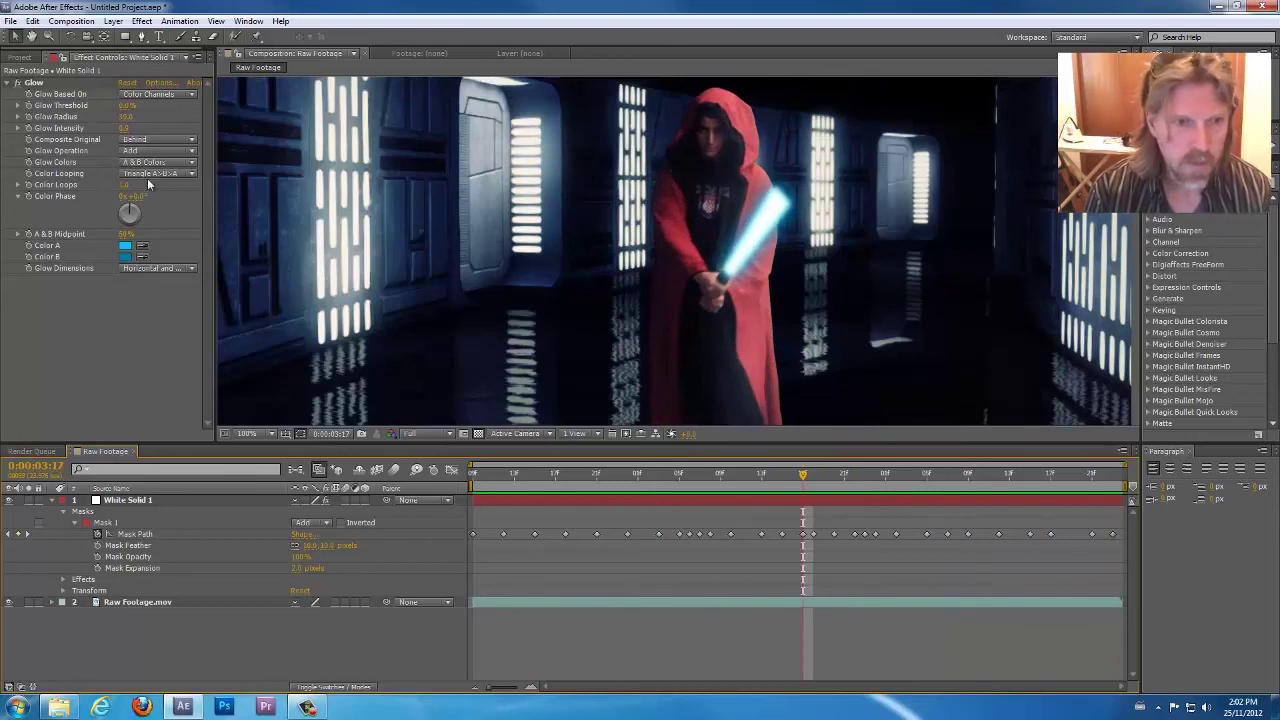
- Apply the Noise effect from the Noise & Grain category to the white solid
{"action": "left_click", "coordinate": [138, 21]}
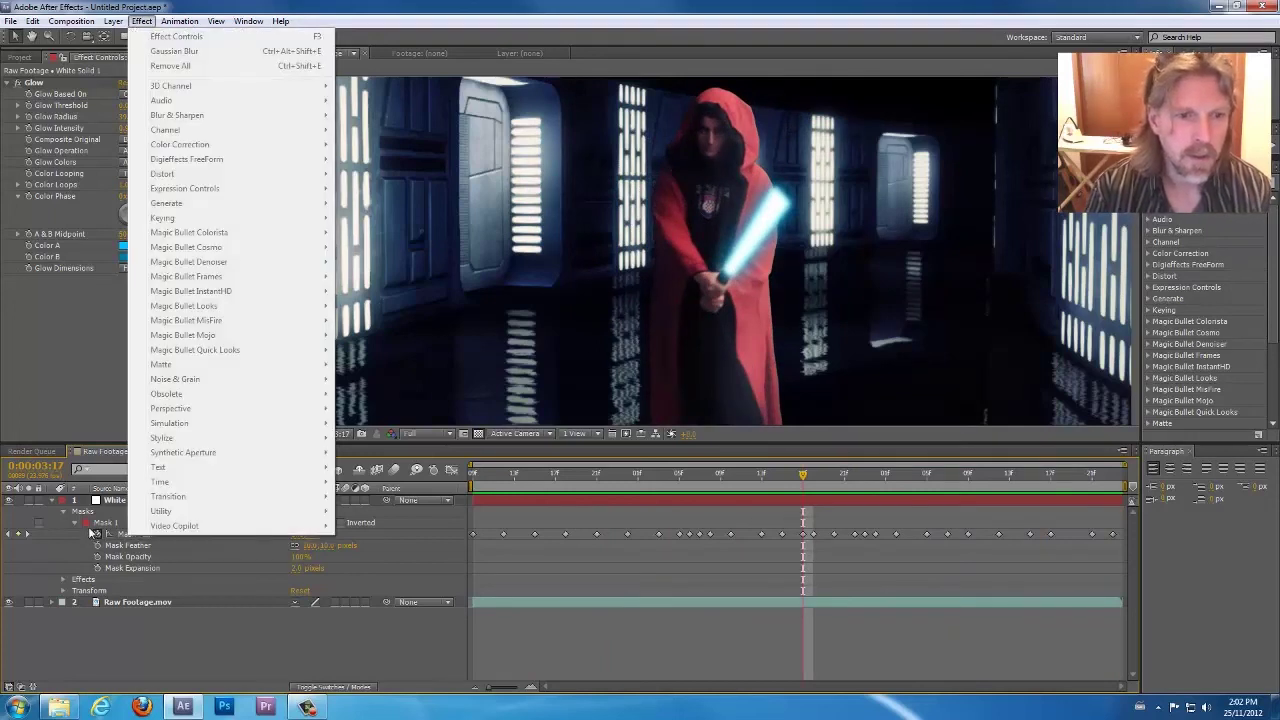
{"action": "left_click", "coordinate": [78, 399]}
{"action": "left_click", "coordinate": [33, 84]}
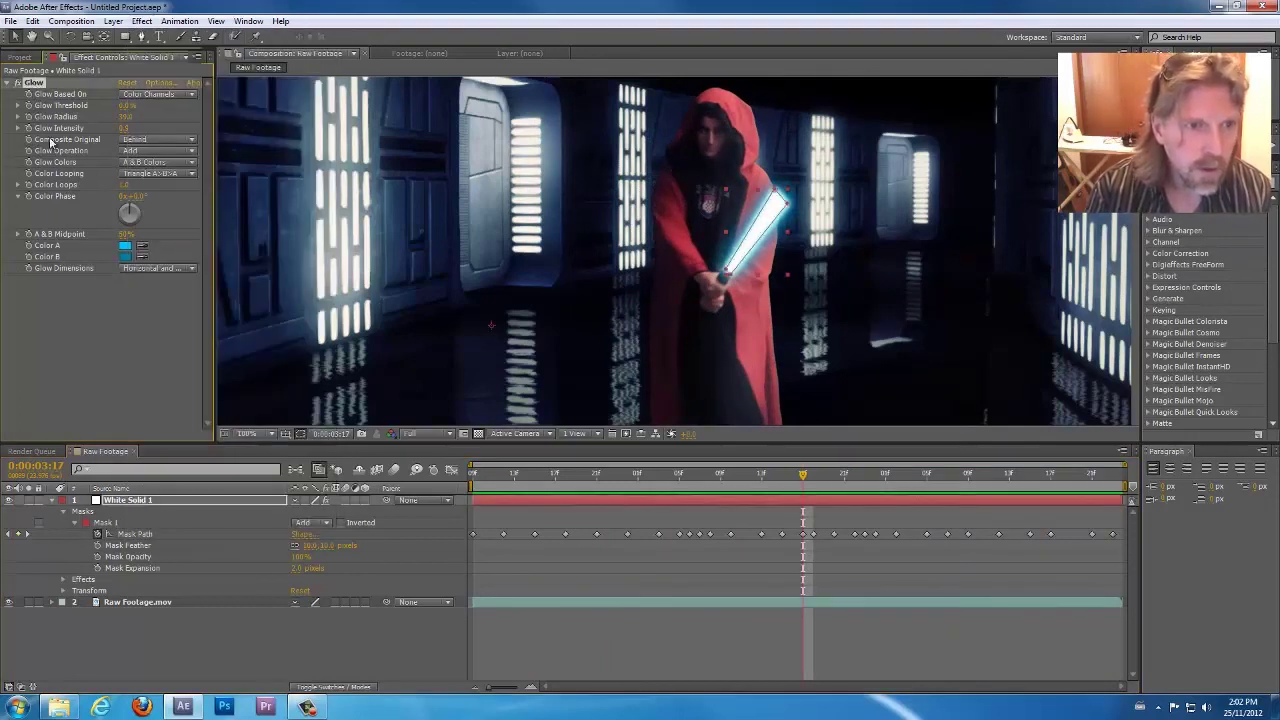
{"action": "left_click", "coordinate": [141, 21]}
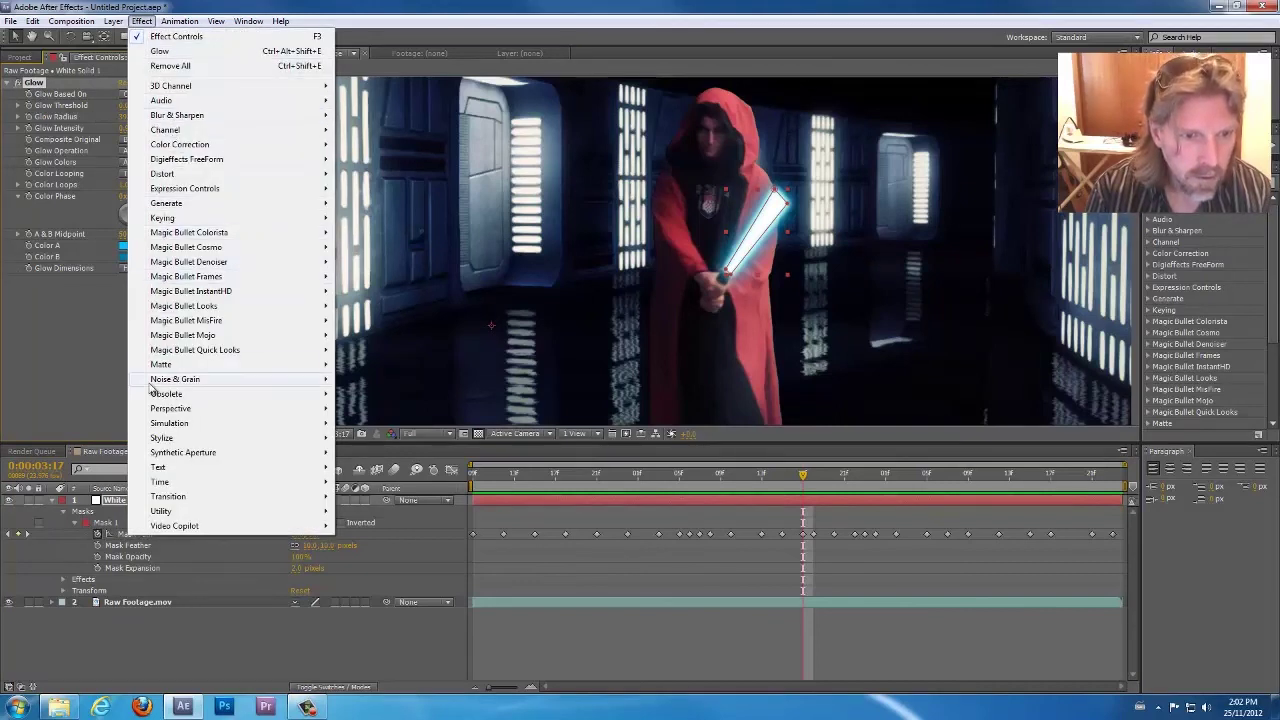
{"action": "mouse_move", "coordinate": [155, 385]}
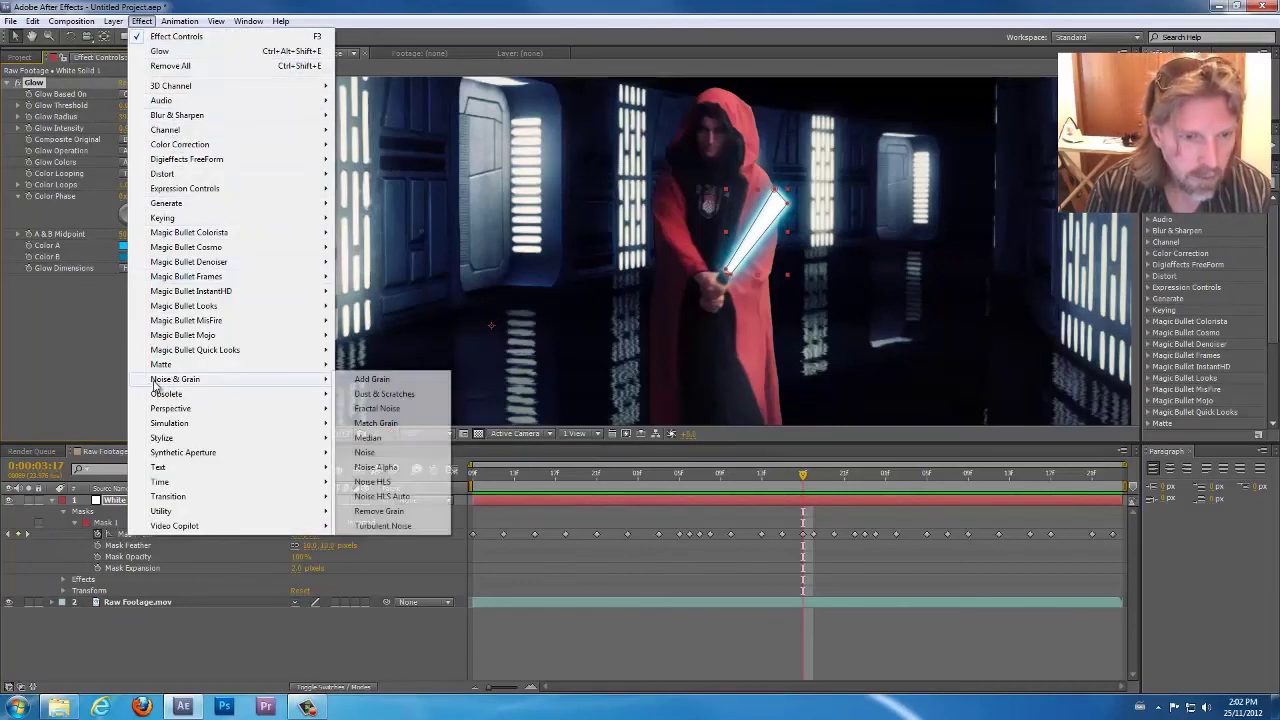
{"action": "left_click", "coordinate": [365, 452]}
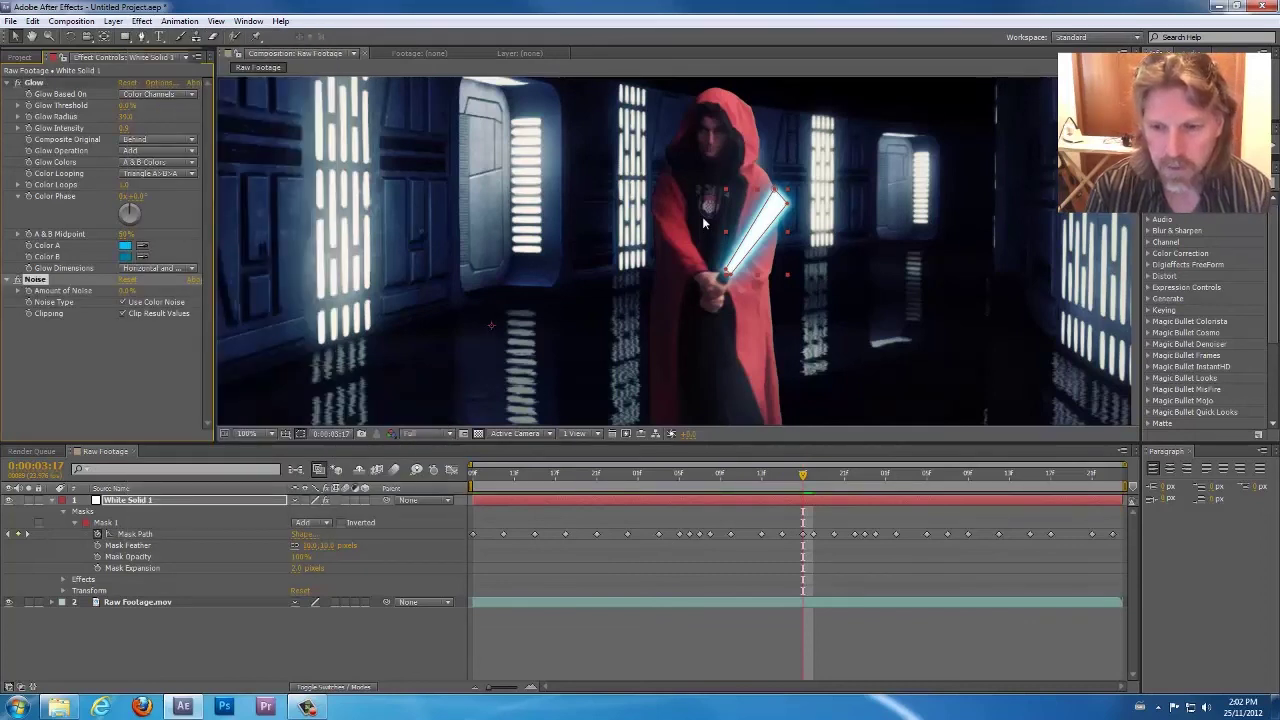
- Set the amount of noise to 10% and compare the blade with result clipping off and on
{"action": "scroll", "coordinate": [702, 222], "scroll_direction": "up", "scroll_amount": 3}
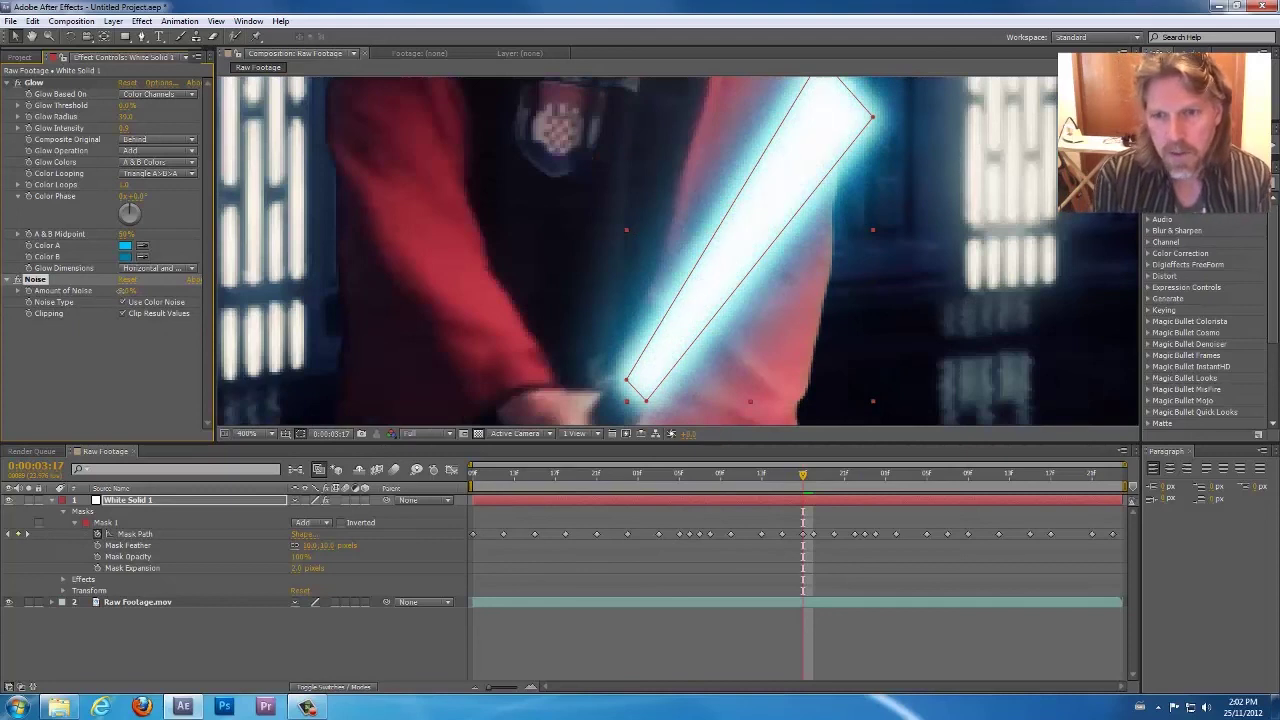
{"action": "left_click", "coordinate": [130, 290]}
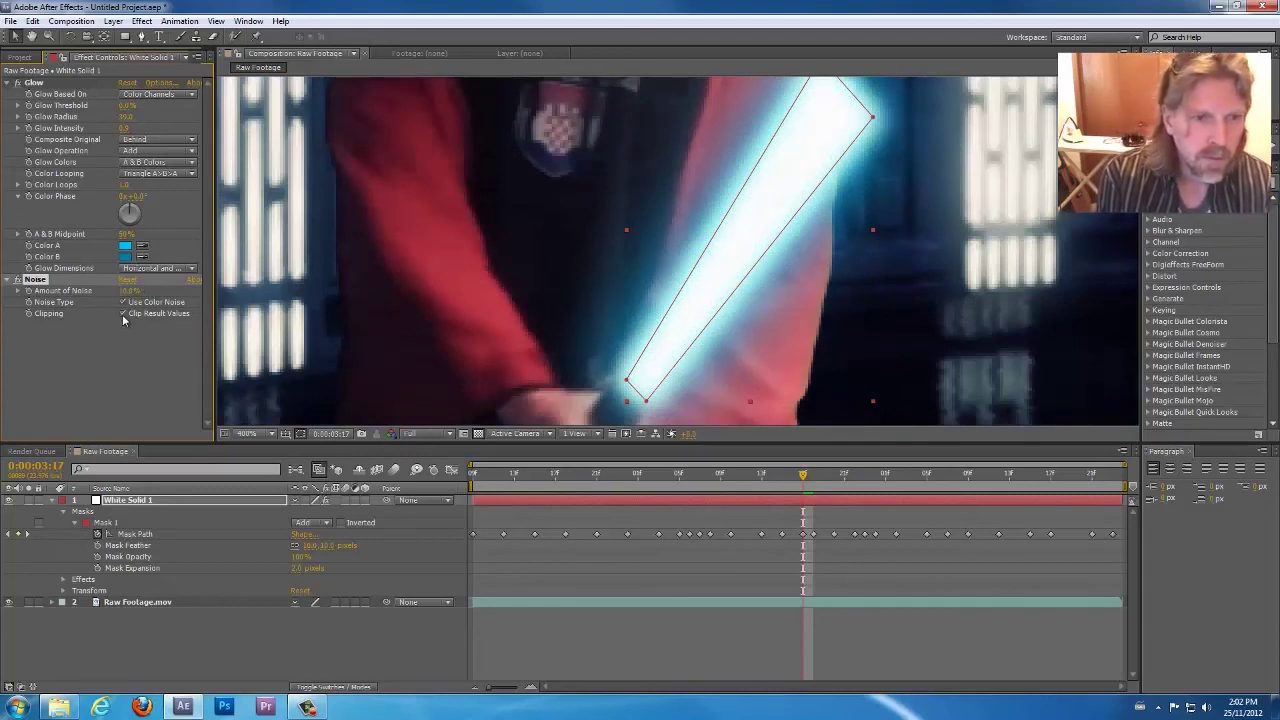
{"action": "left_click", "coordinate": [122, 313]}
{"action": "left_click", "coordinate": [122, 312]}
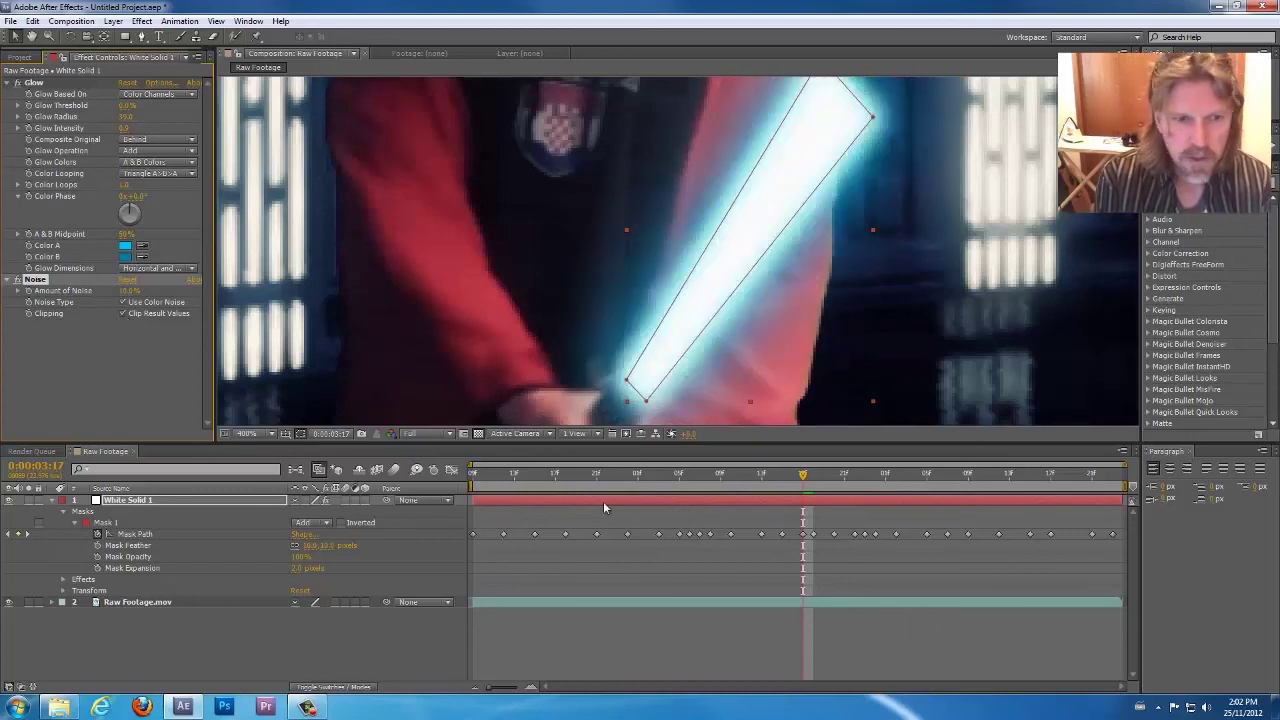
- Fit the whole frame in the viewer and play back the composition to check the glowing, noisy blade
{"action": "left_click", "coordinate": [623, 528]}
{"action": "scroll", "coordinate": [697, 248], "scroll_direction": "down", "scroll_amount": 6}
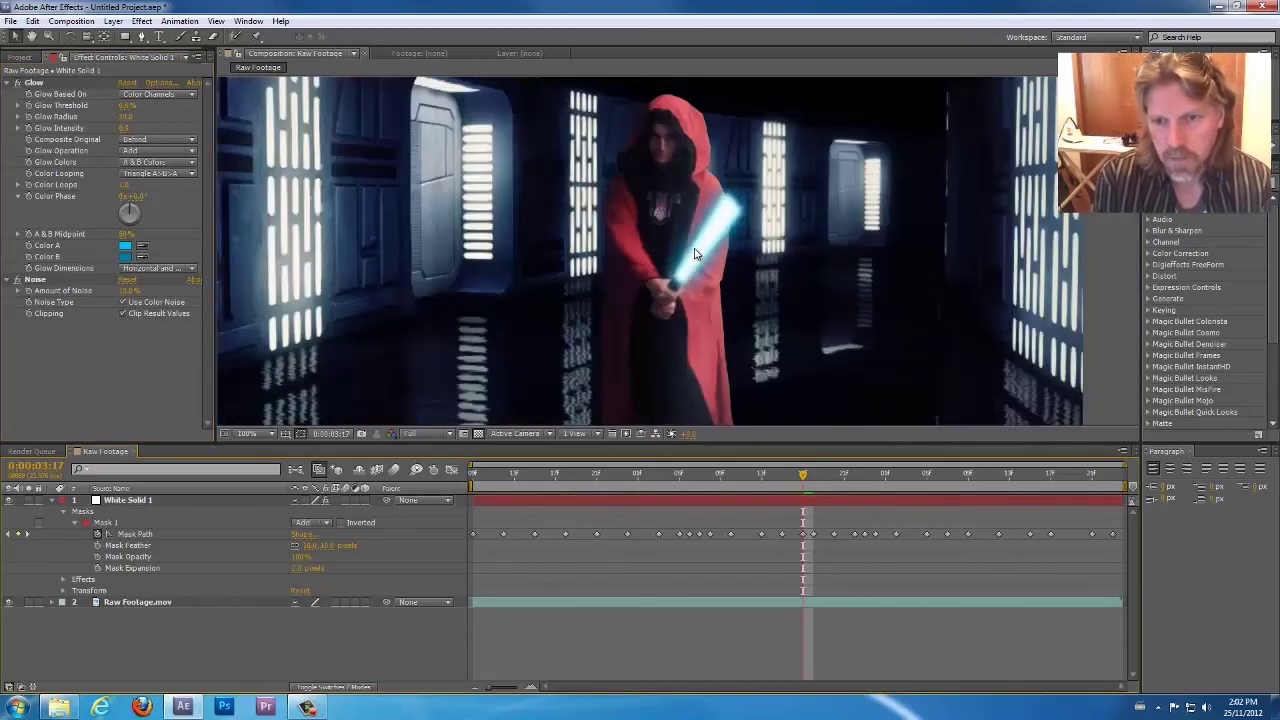
{"action": "left_click", "coordinate": [240, 435]}
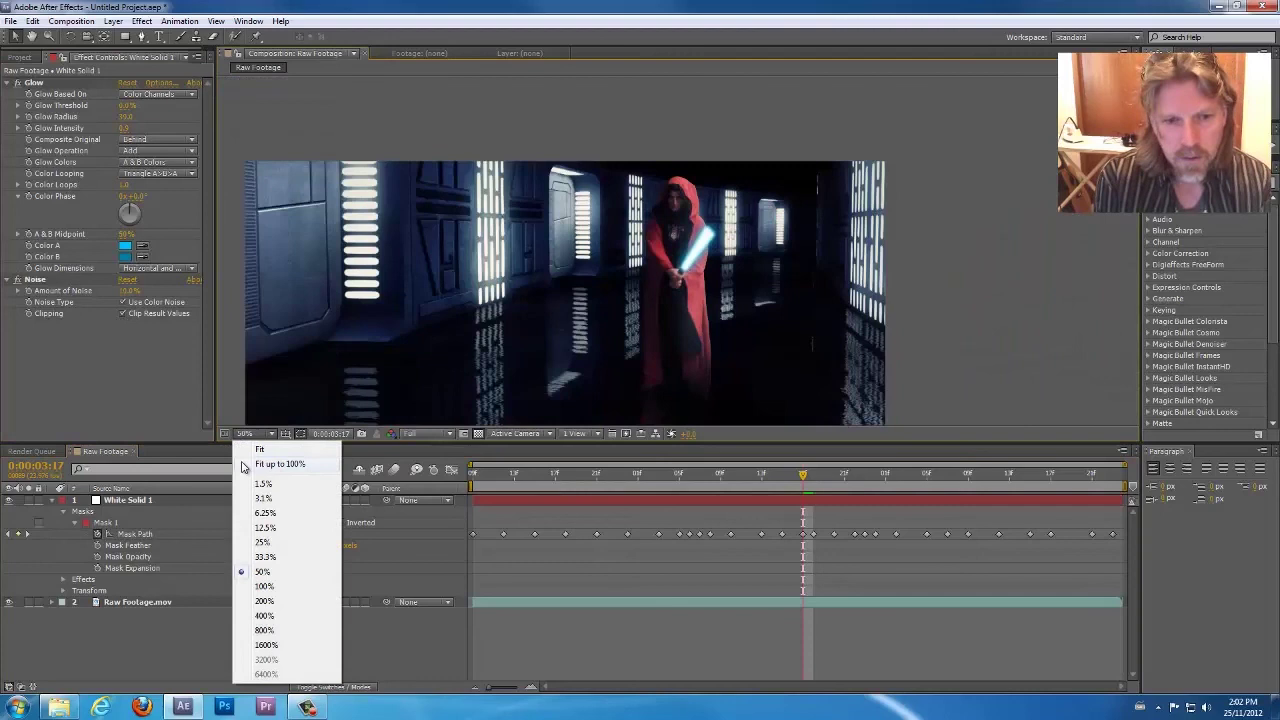
{"action": "left_click", "coordinate": [262, 450]}
{"action": "key", "text": "space"}
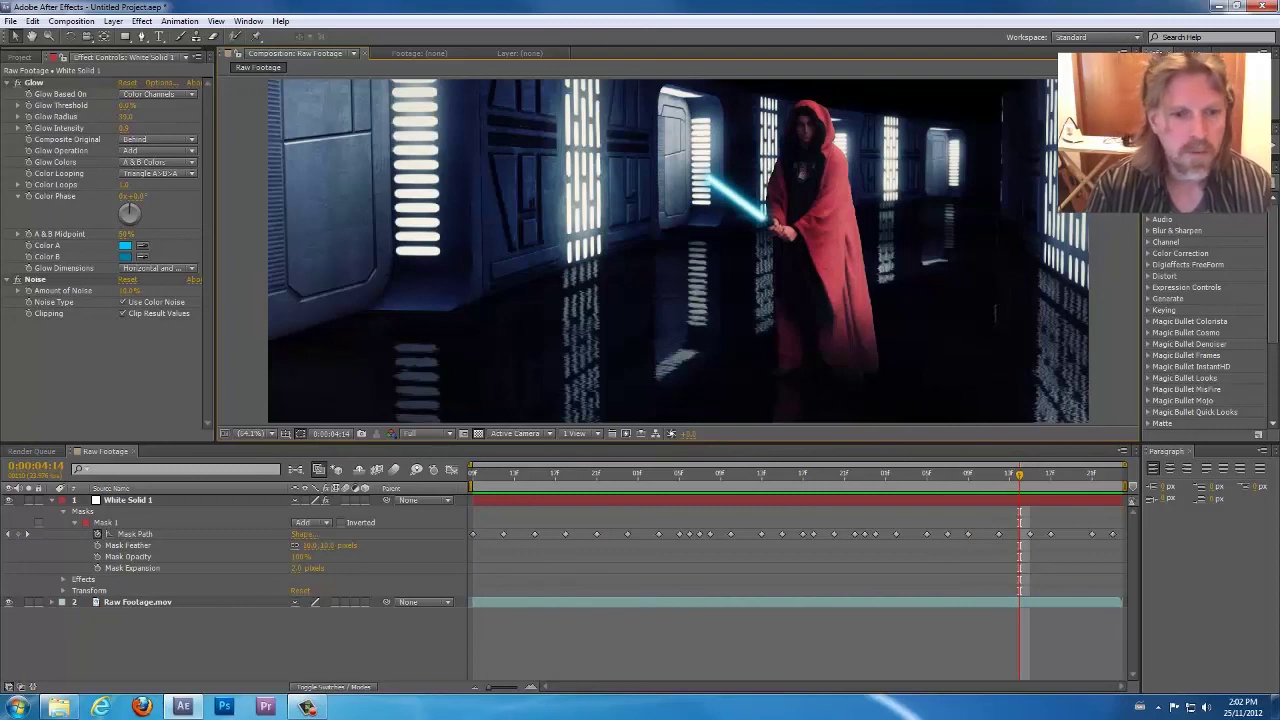
- Add the composition to the render queue and set its output format to H.264
{"action": "left_click", "coordinate": [72, 21]}
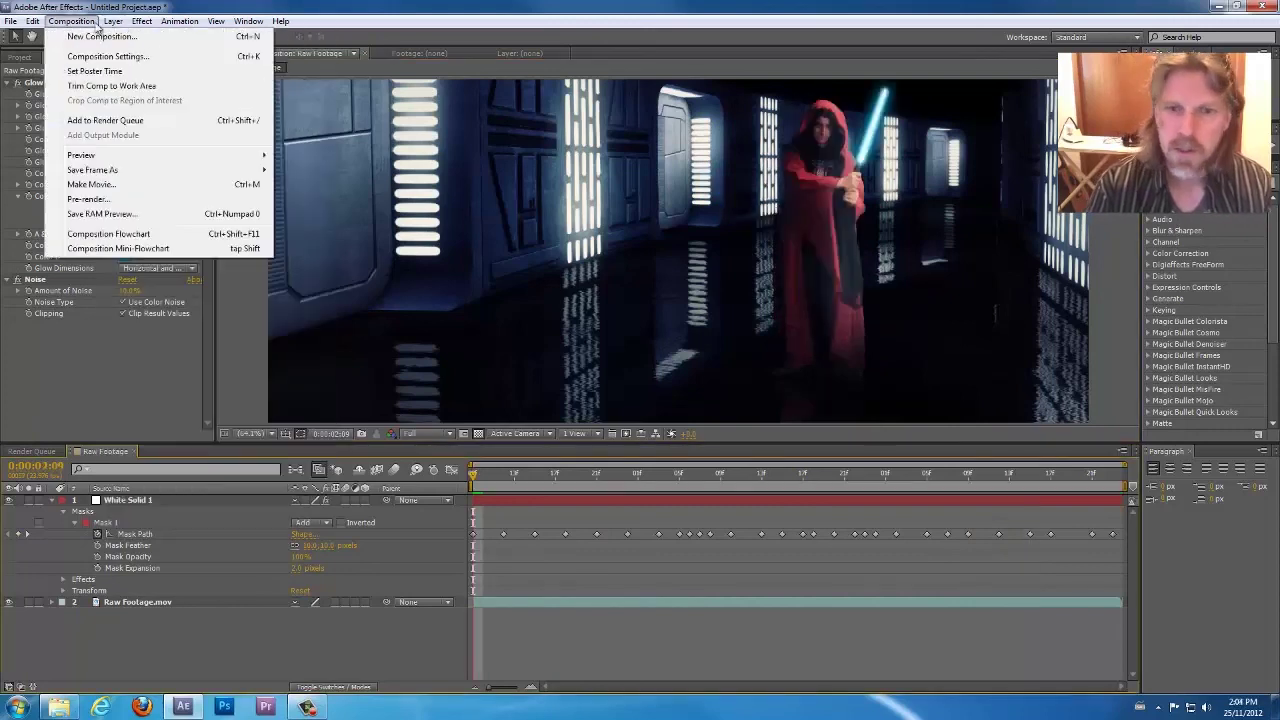
{"action": "left_click", "coordinate": [110, 120]}
{"action": "left_click", "coordinate": [114, 536]}
{"action": "left_click", "coordinate": [167, 67]}
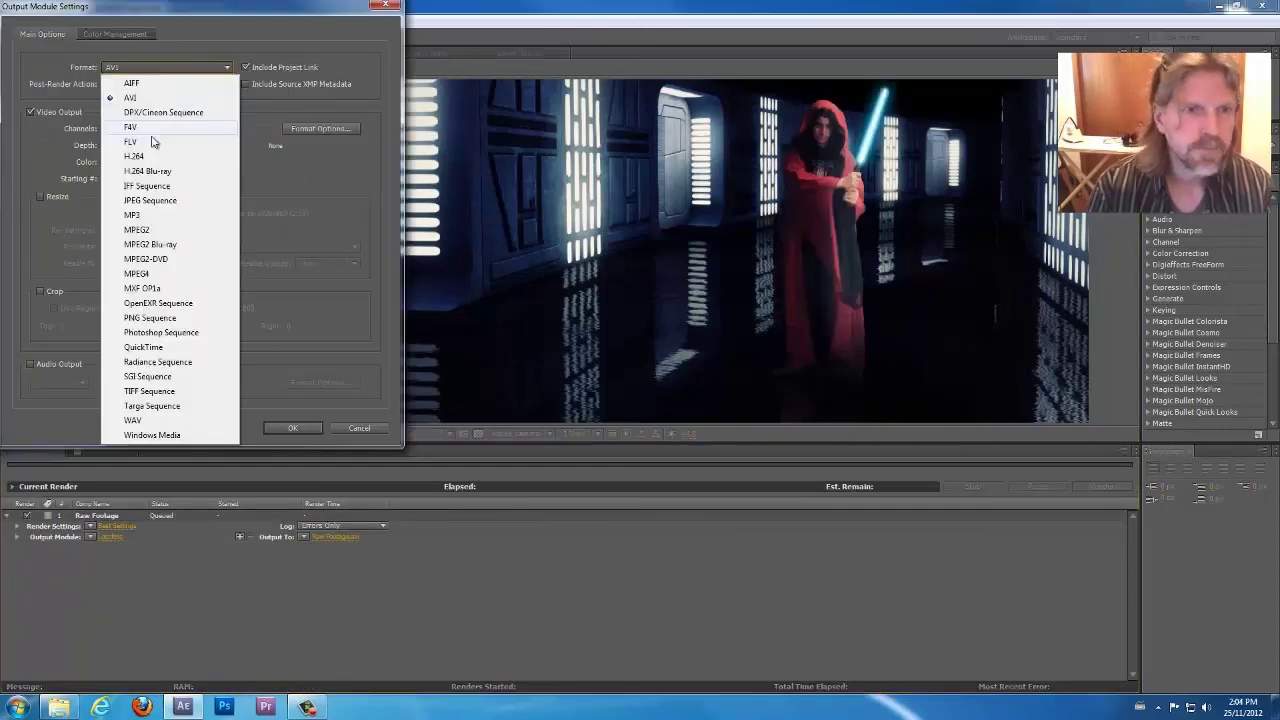
{"action": "left_click", "coordinate": [134, 156]}
{"action": "left_click", "coordinate": [274, 427]}
- Name the output file From After Effects.mp4 in the Star Wars folder and start the render
{"action": "left_click", "coordinate": [333, 537]}
{"action": "type", "text": "From After Eff"}
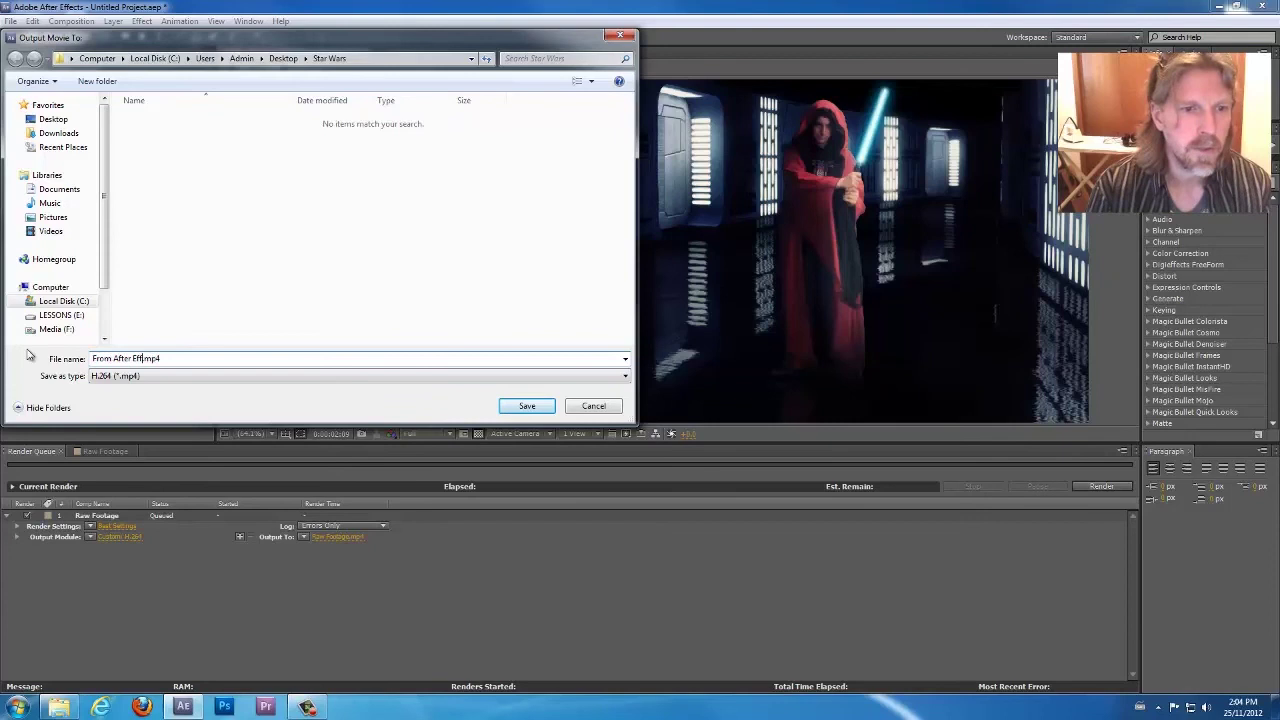
{"action": "type", "text": "ects"}
{"action": "key", "text": "Return"}
{"action": "left_click", "coordinate": [1101, 486]}
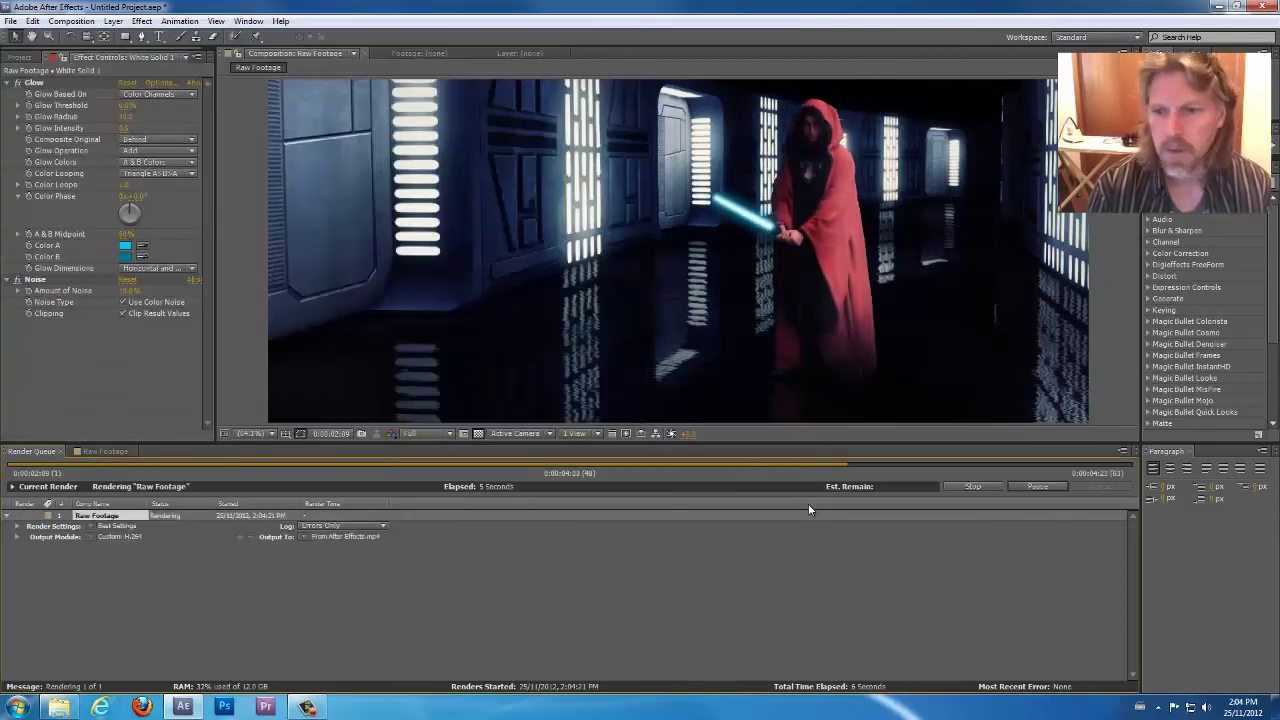